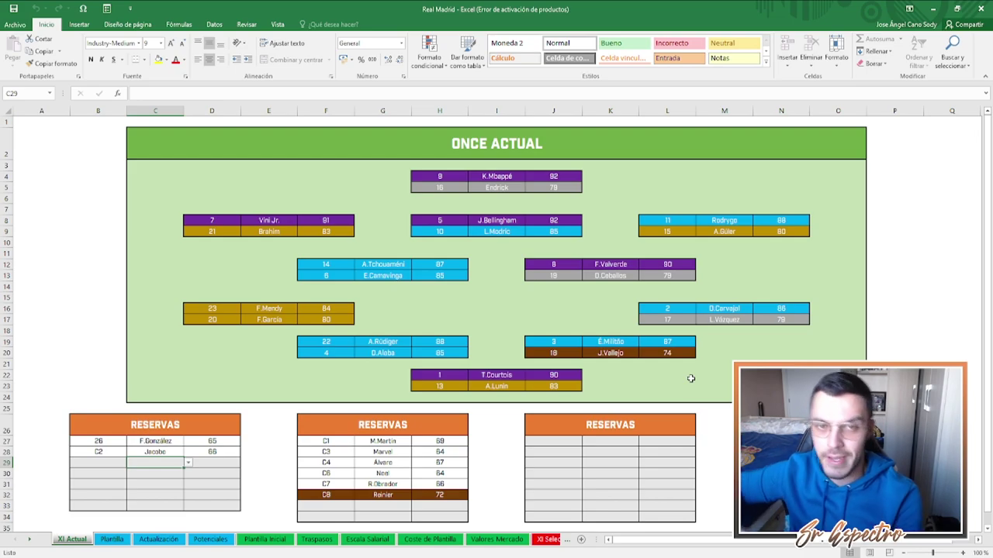
# Look over the Plantilla sheet and the full player list on the Actualización sheet
pyautogui.hotkey('ctrl', 'pagedown')
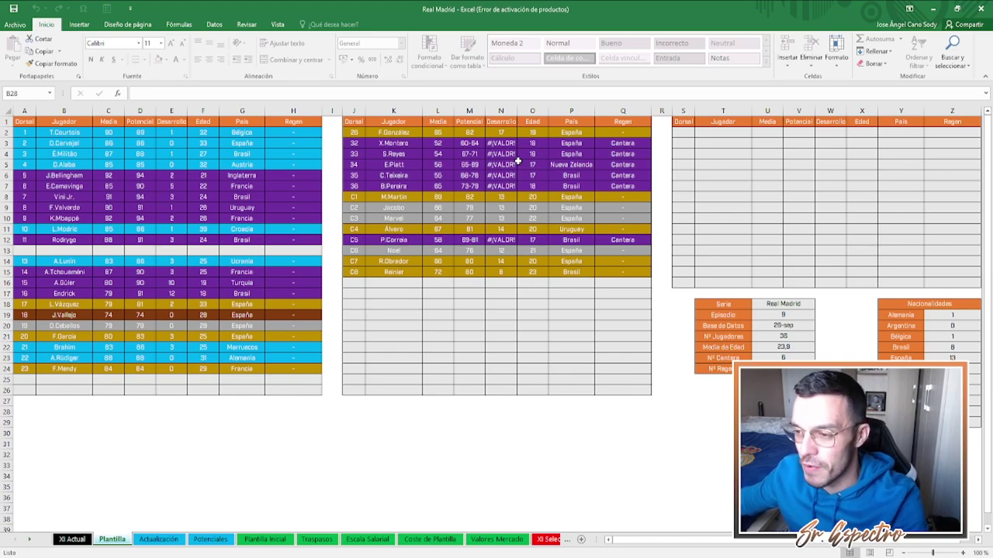
pyautogui.hotkey('ctrl', 'pagedown')
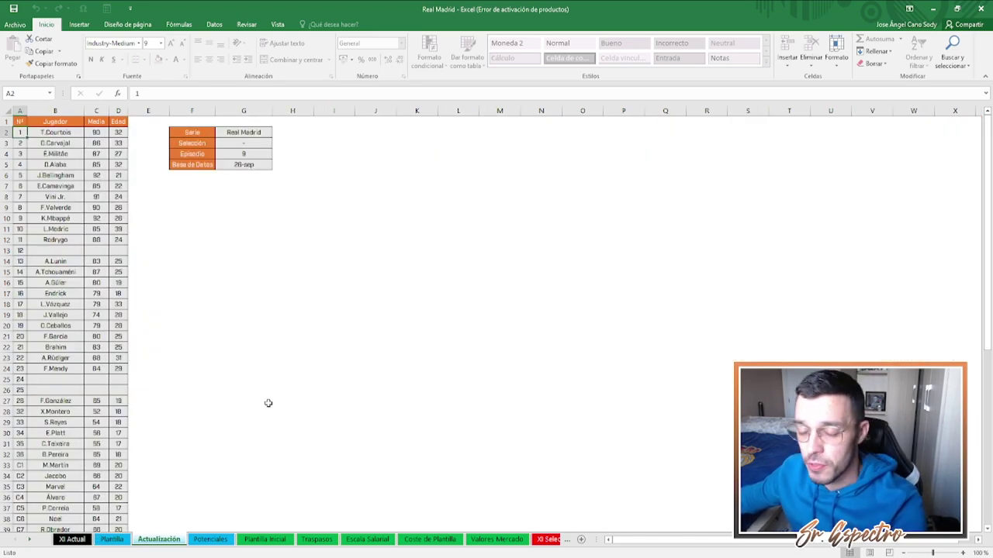
pyautogui.press('pagedown')
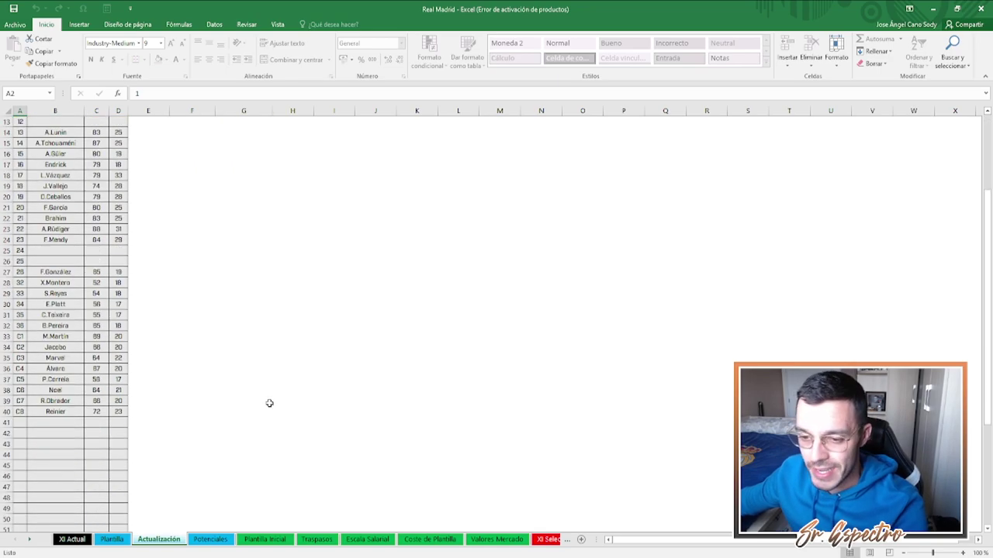
pyautogui.press('pageup')
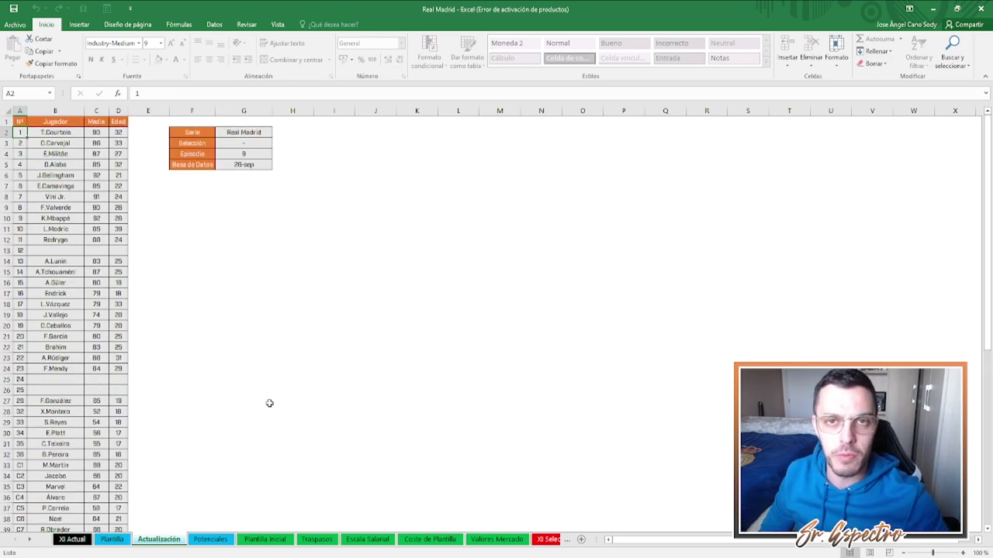
# Try an age of 33 for T.Courtois on the Actualización sheet and undo the change
pyautogui.click(102, 132)
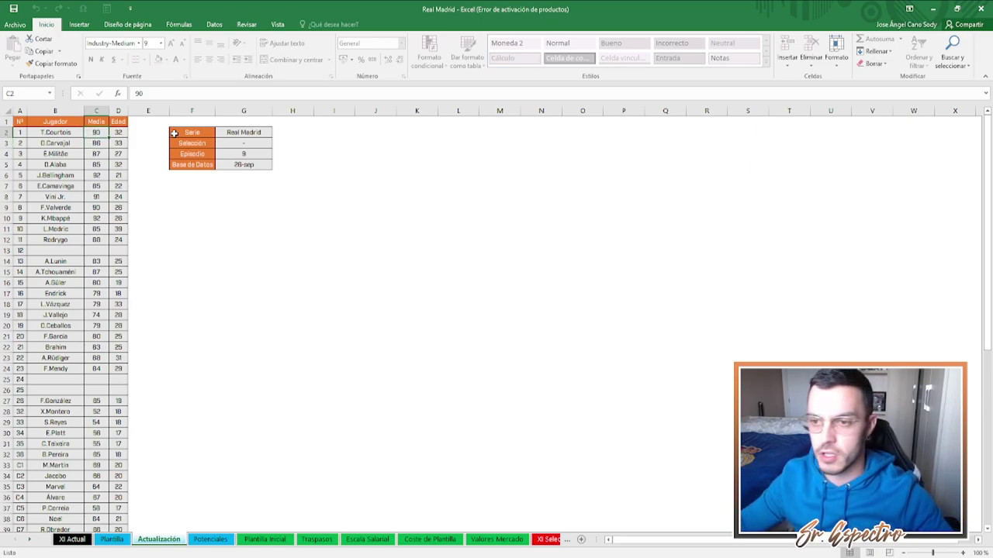
pyautogui.press('Right')
pyautogui.write('33')
pyautogui.press('Left')
pyautogui.press('Right')
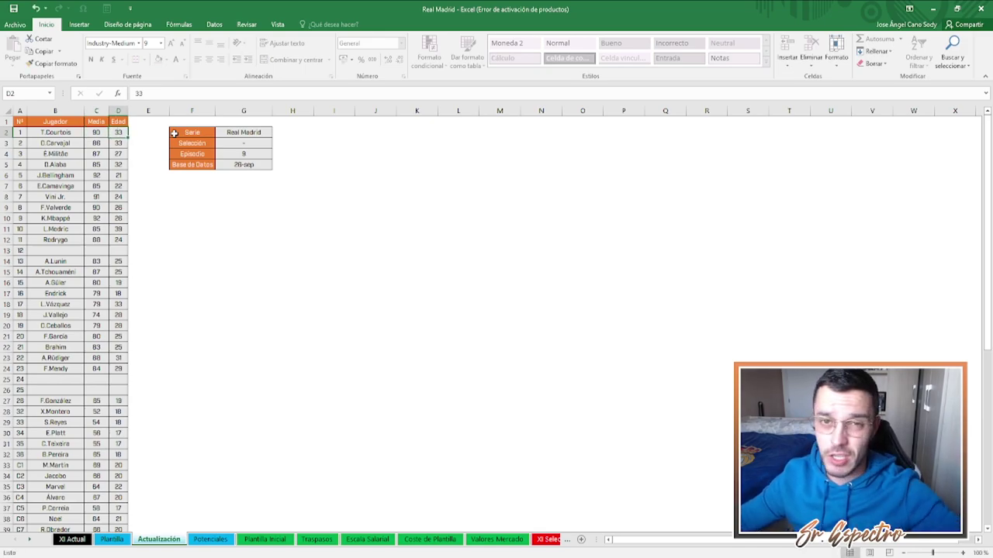
pyautogui.hotkey('ctrl', 'z')
pyautogui.press('Left')
pyautogui.press('Left')
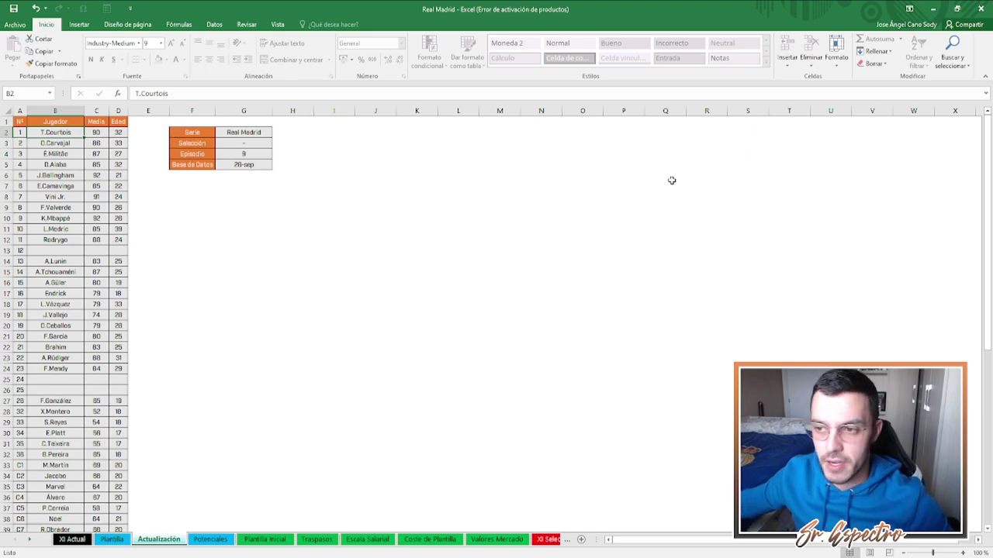
# Set the Episodio value in the series information table to 10
pyautogui.scroll(-3, 103, 245)
pyautogui.scroll(3, 147, 185)
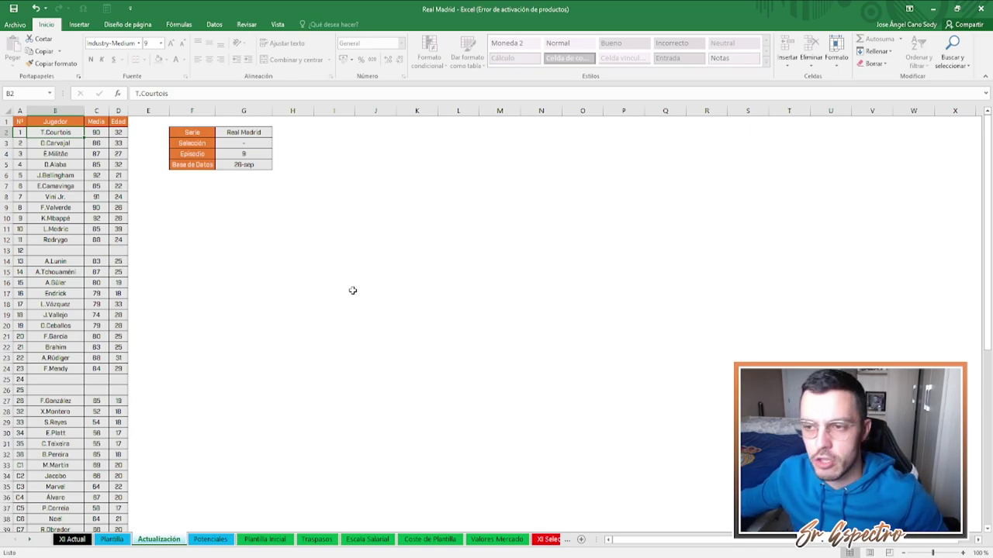
pyautogui.click(227, 155)
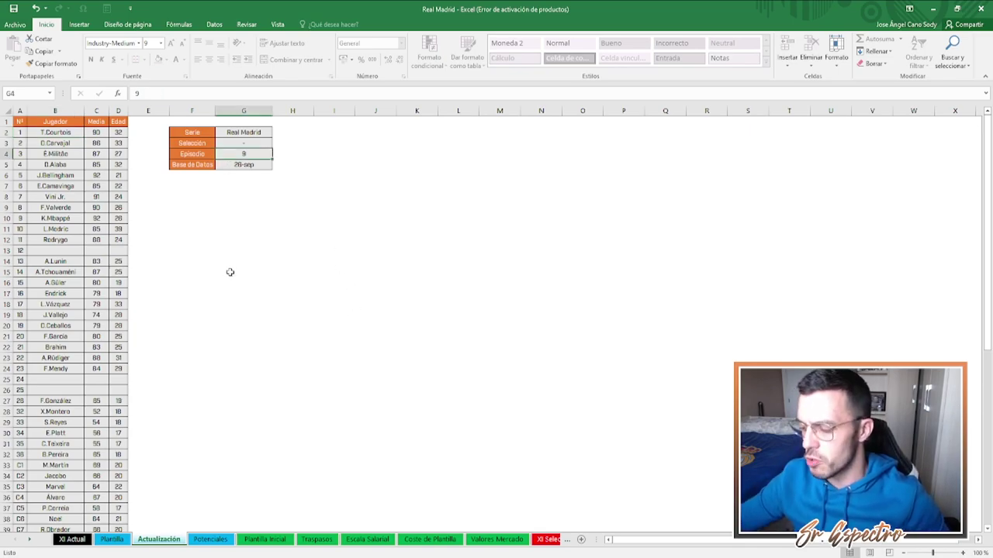
pyautogui.hotkey('ctrl', 'Home')
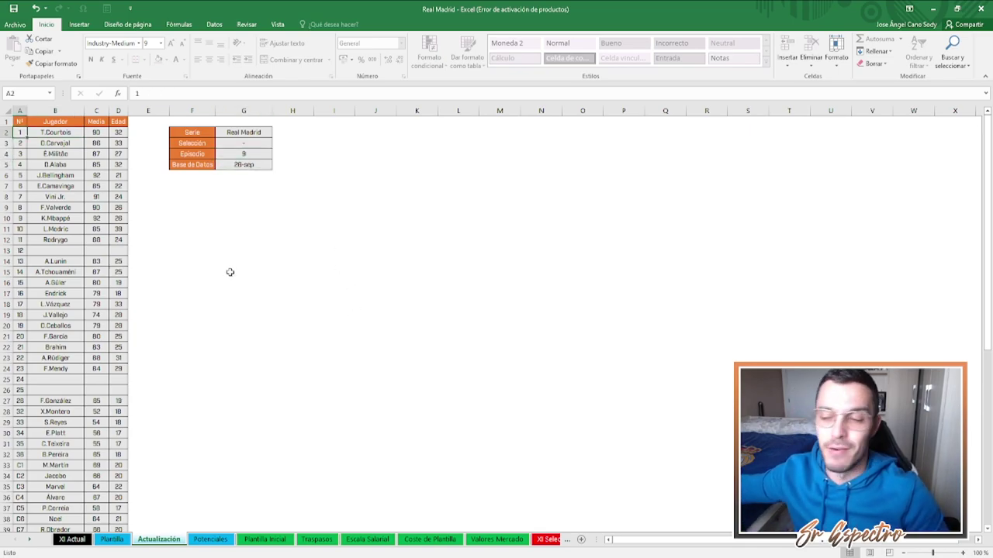
pyautogui.click(246, 156)
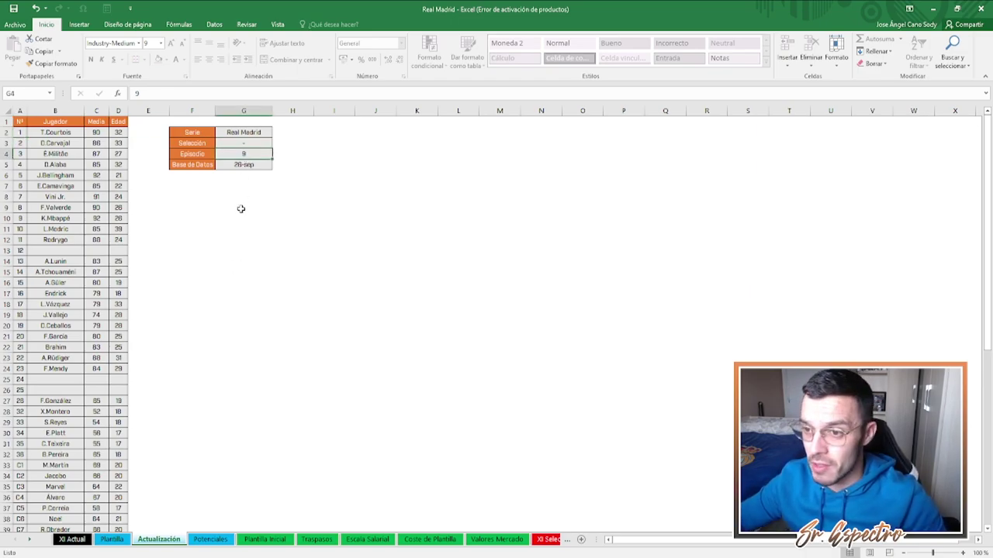
pyautogui.write('10')
pyautogui.press('Return')
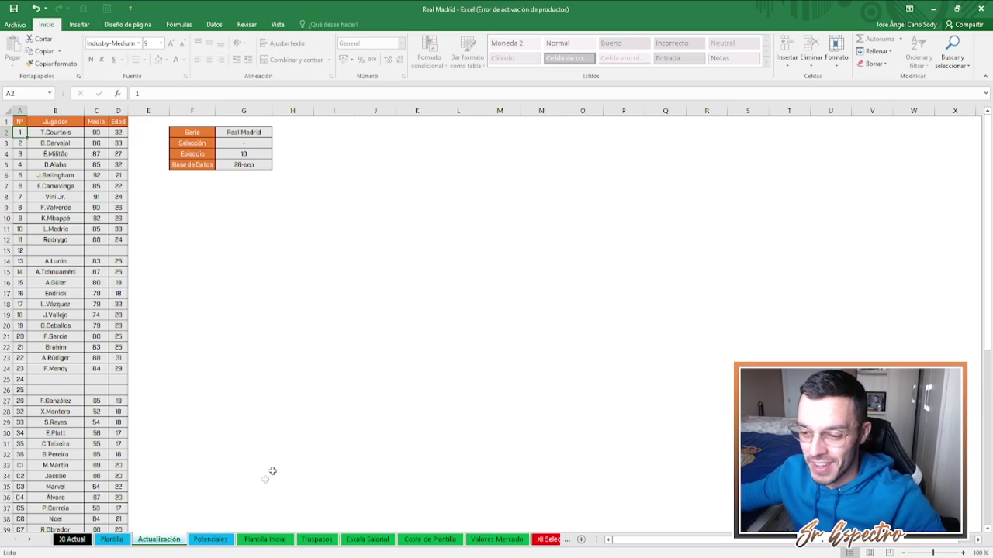
# Review the player list on the Potenciales sheet, checking A.Lunin's maximum, season-start and potential ratings
pyautogui.click(211, 539)
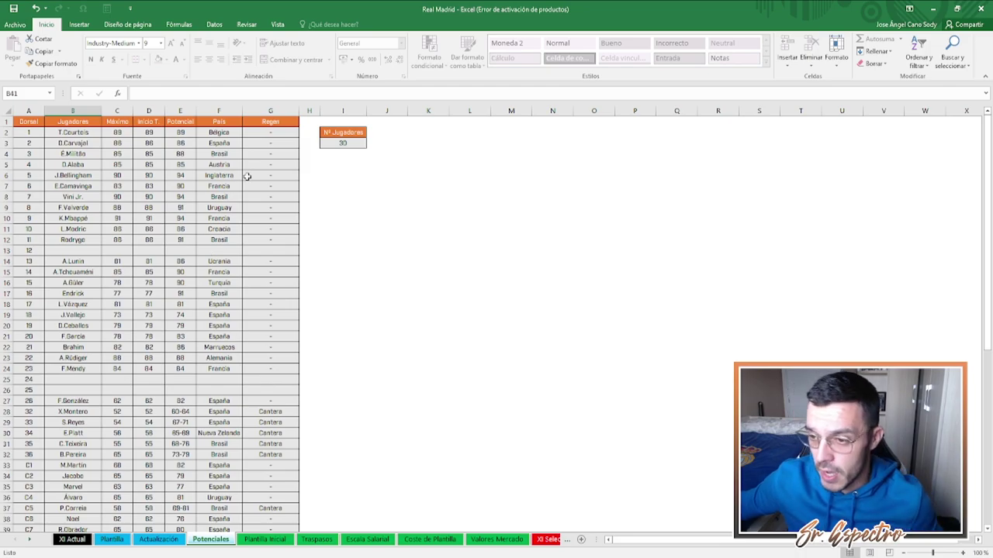
pyautogui.scroll(-4, 295, 246)
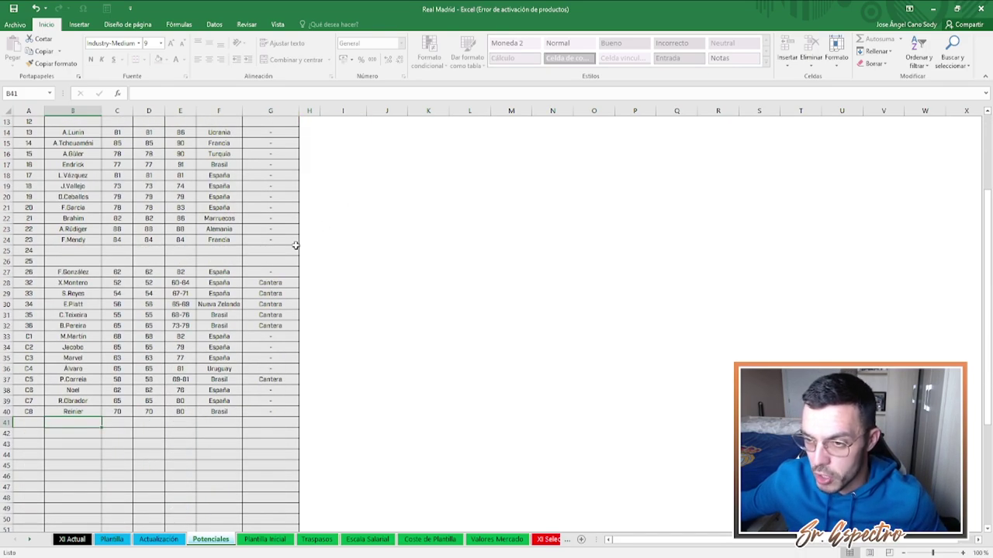
pyautogui.scroll(4, 295, 245)
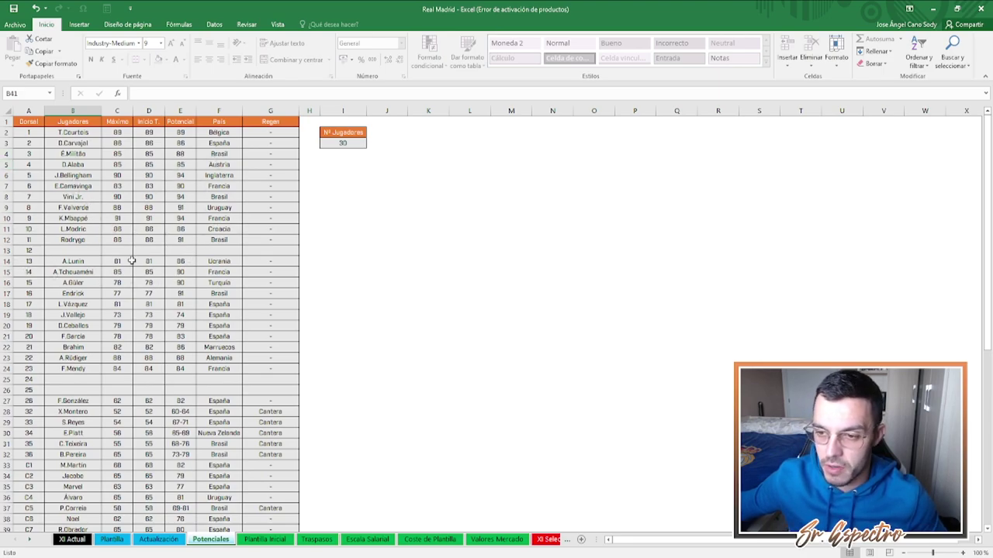
pyautogui.click(131, 261)
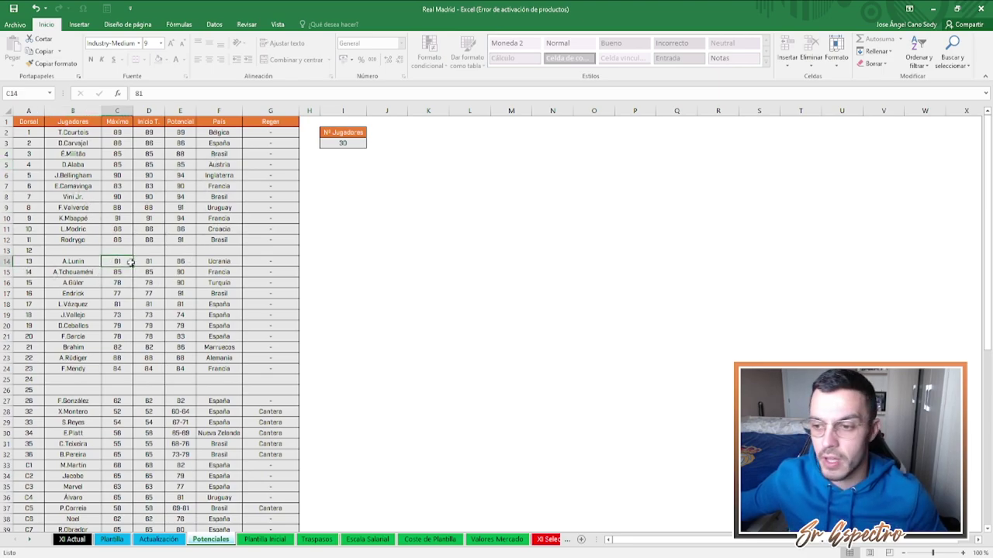
pyautogui.click(140, 262)
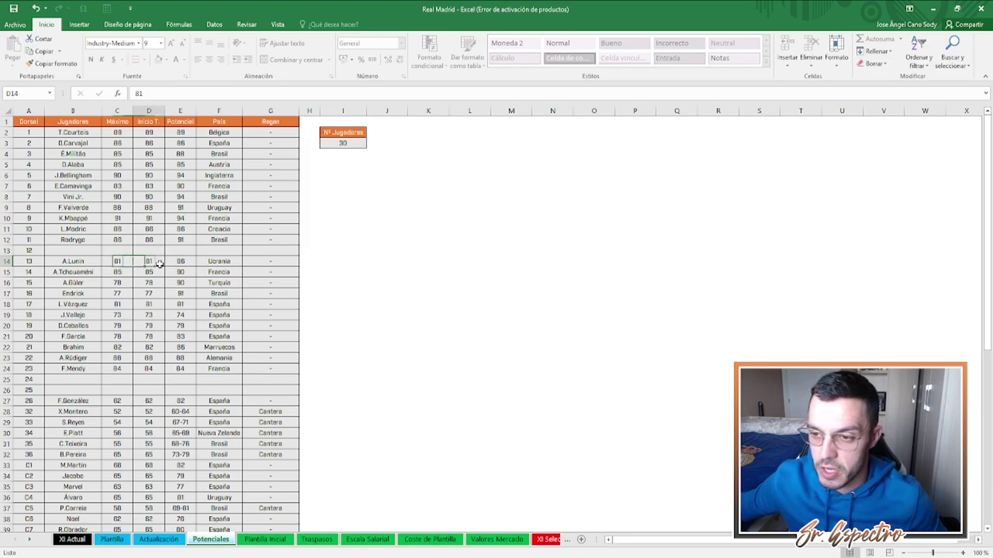
pyautogui.click(186, 261)
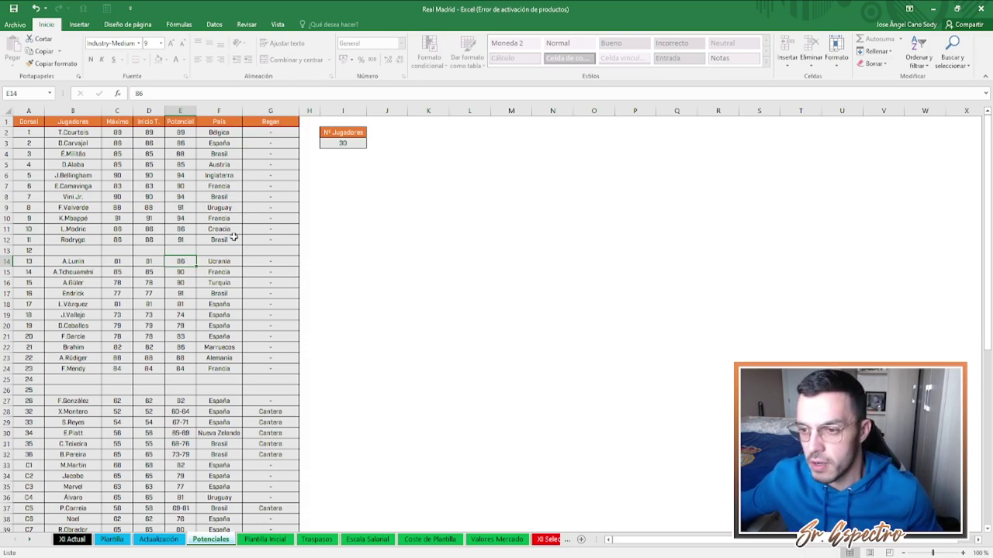
# Examine the Media, Edad and Salario columns of the Plantilla Inicial sheet
pyautogui.hotkey('ctrl', 'pagedown')
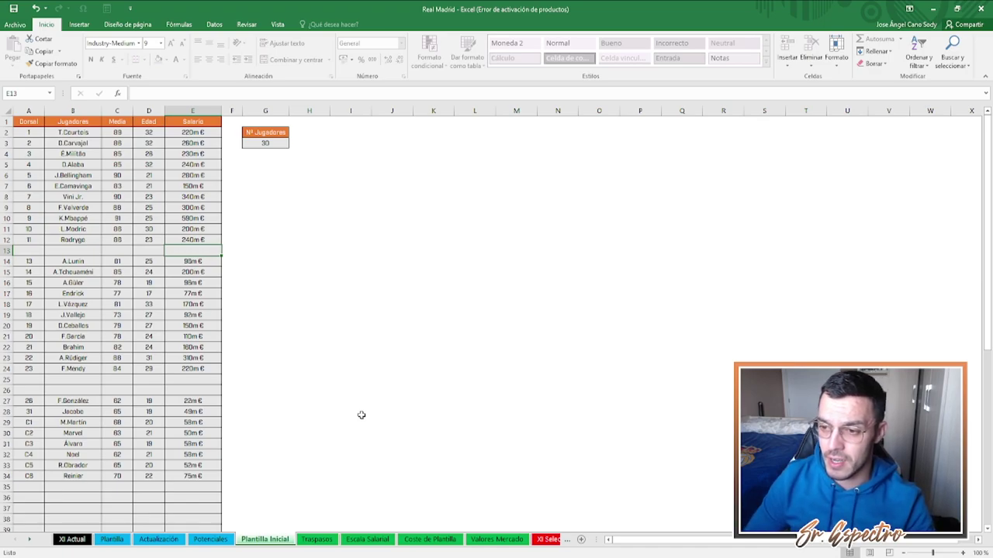
pyautogui.hotkey('alt', 'r')
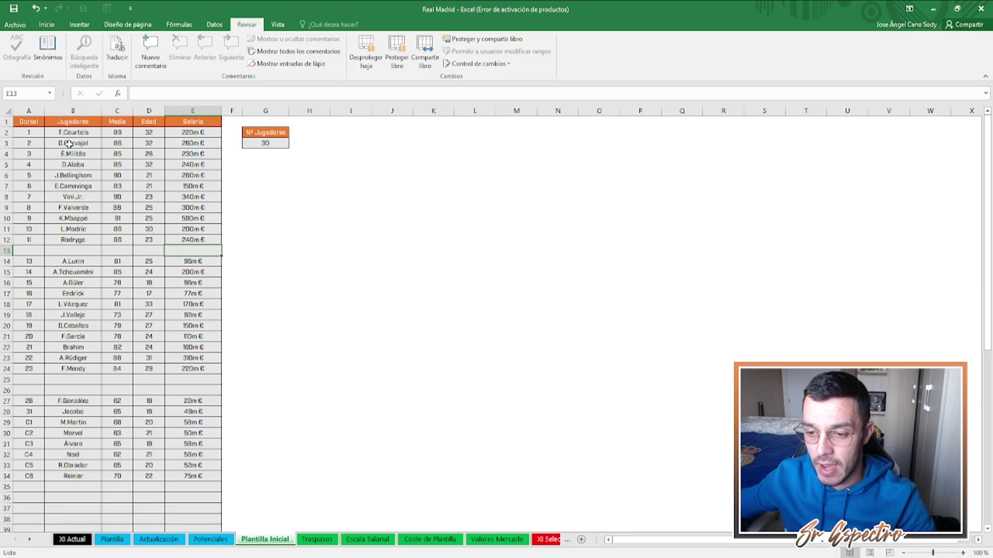
pyautogui.click(118, 133)
pyautogui.click(139, 133)
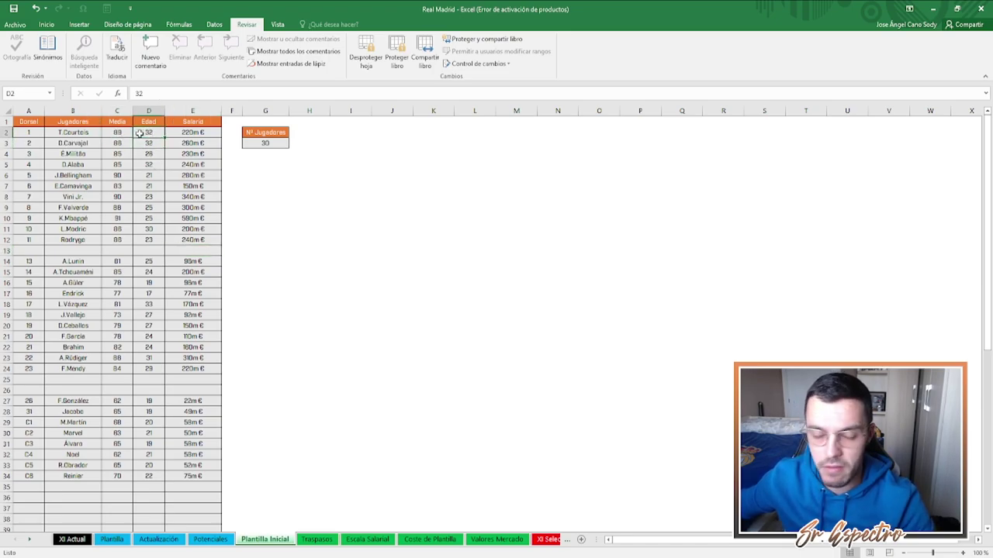
pyautogui.click(177, 130)
pyautogui.moveTo(192, 475); pyautogui.dragTo(216, 134)
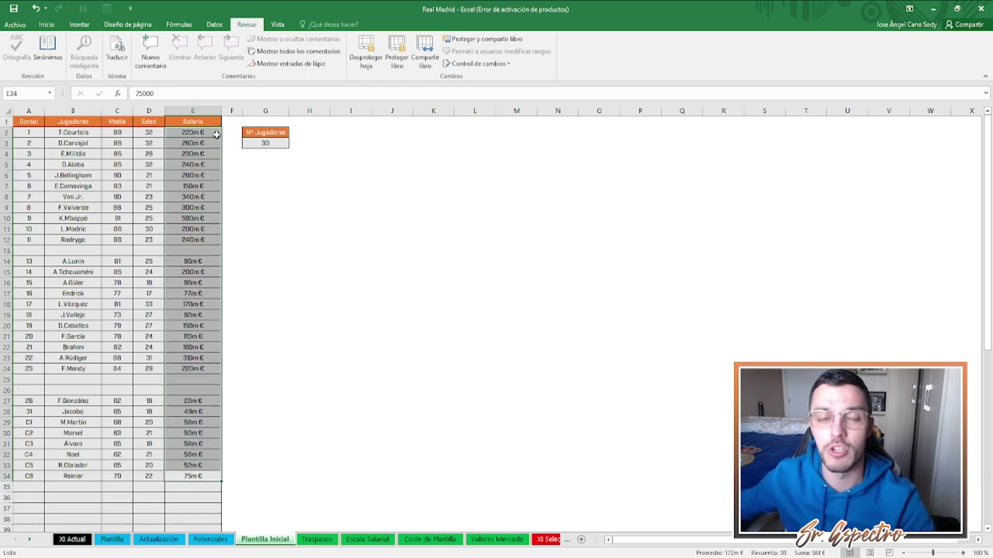
pyautogui.click(179, 252)
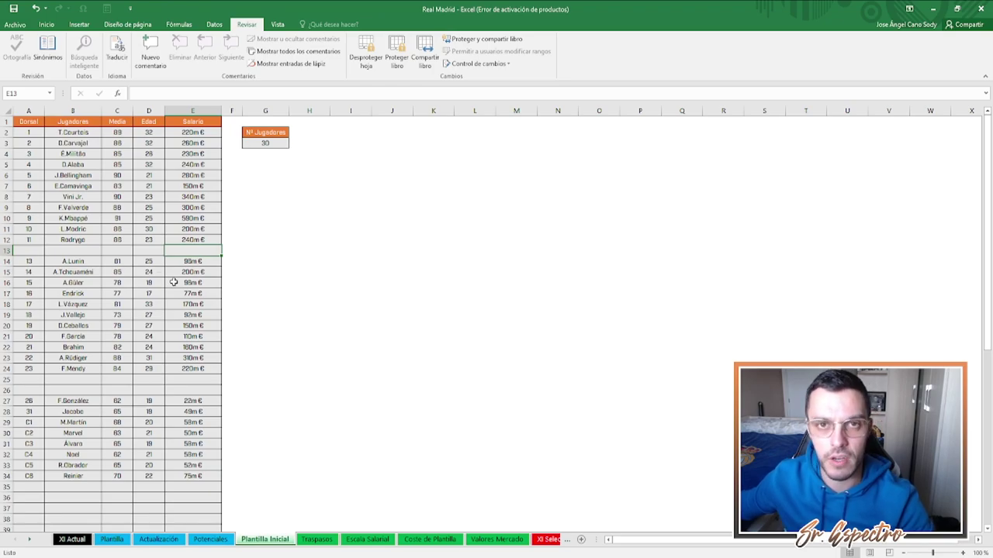
# Examine the Fichajes table on the Traspasos sheet, checking D.Carvajal's team, signing type, contract bonus and salary
pyautogui.hotkey('ctrl', 'pagedown')
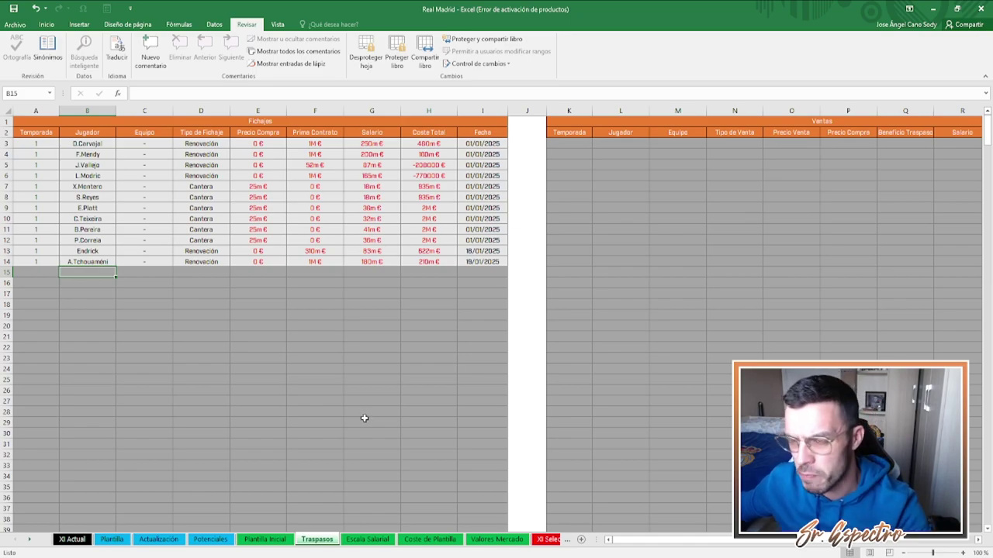
pyautogui.click(128, 145)
pyautogui.click(195, 145)
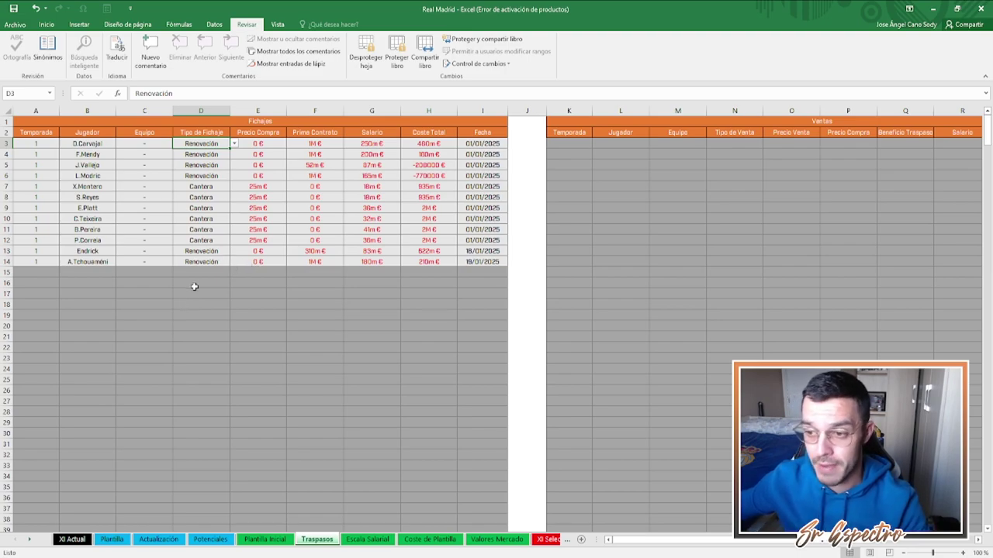
pyautogui.click(194, 283)
pyautogui.click(195, 272)
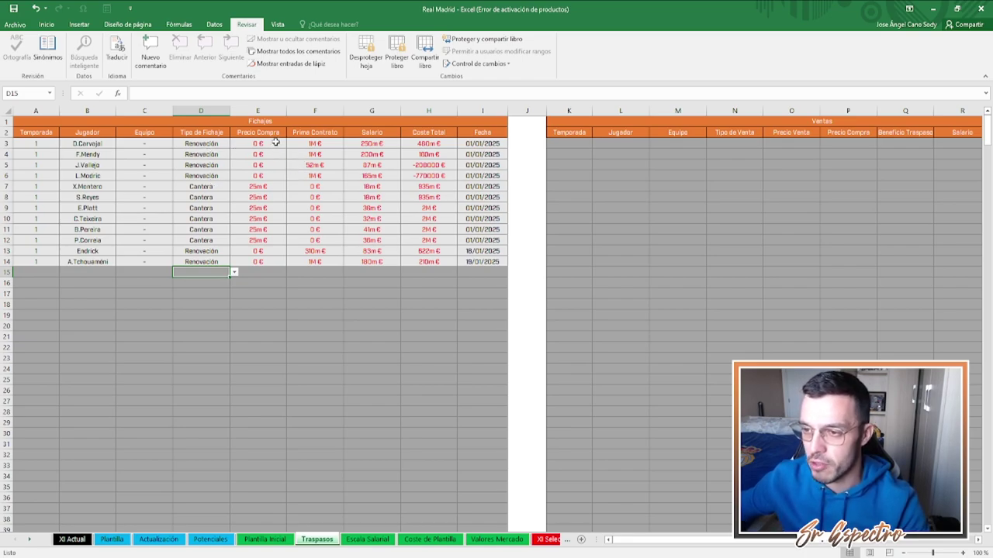
pyautogui.click(338, 146)
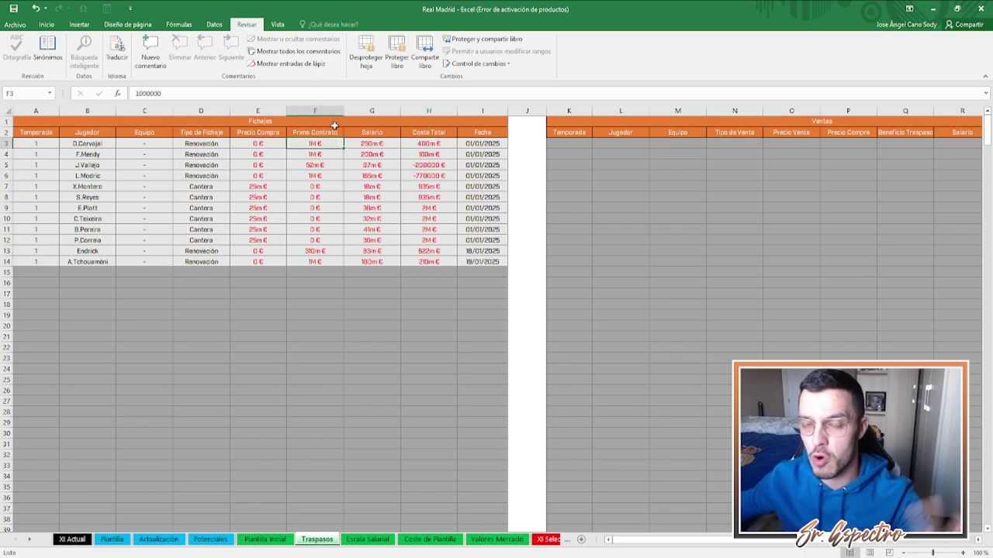
pyautogui.click(368, 143)
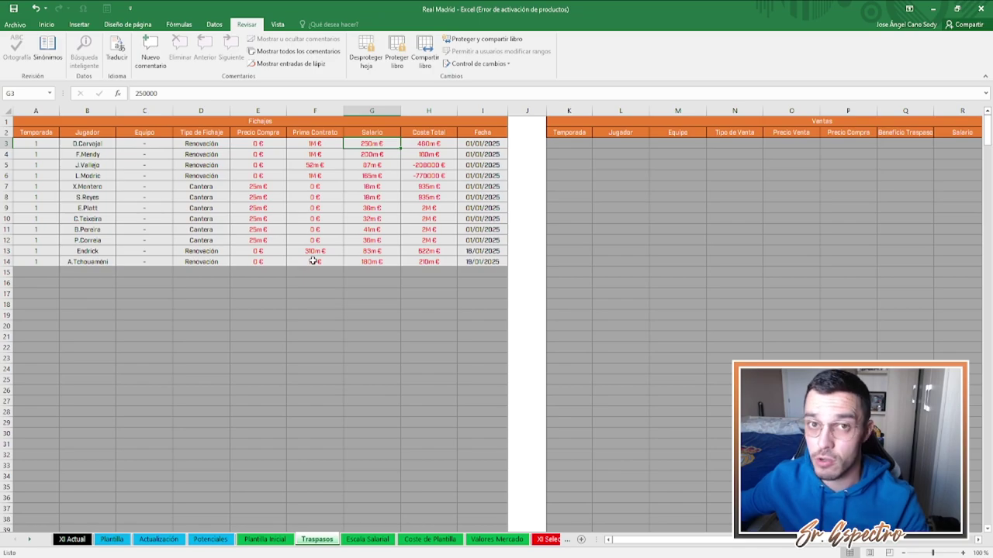
# Compare the initial salaries on Plantilla Inicial with the renewal bonuses and salaries of F.Mendy and L.Modric on Traspasos
pyautogui.click(265, 540)
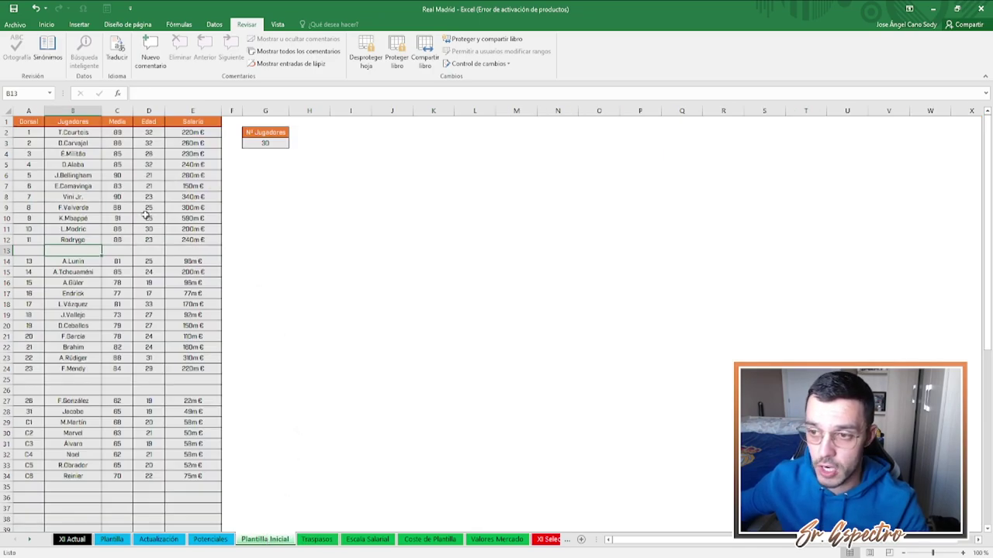
pyautogui.click(317, 540)
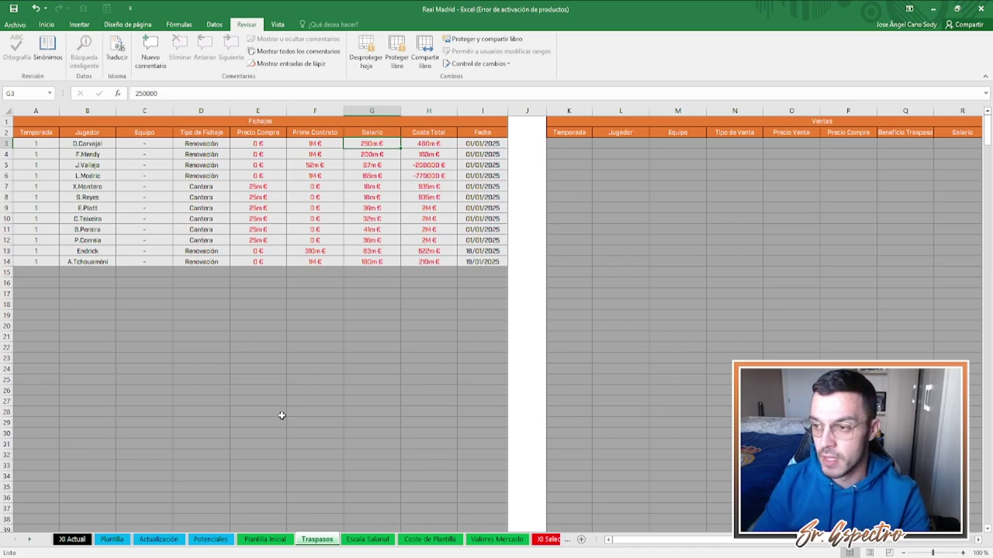
pyautogui.click(396, 156)
pyautogui.click(323, 153)
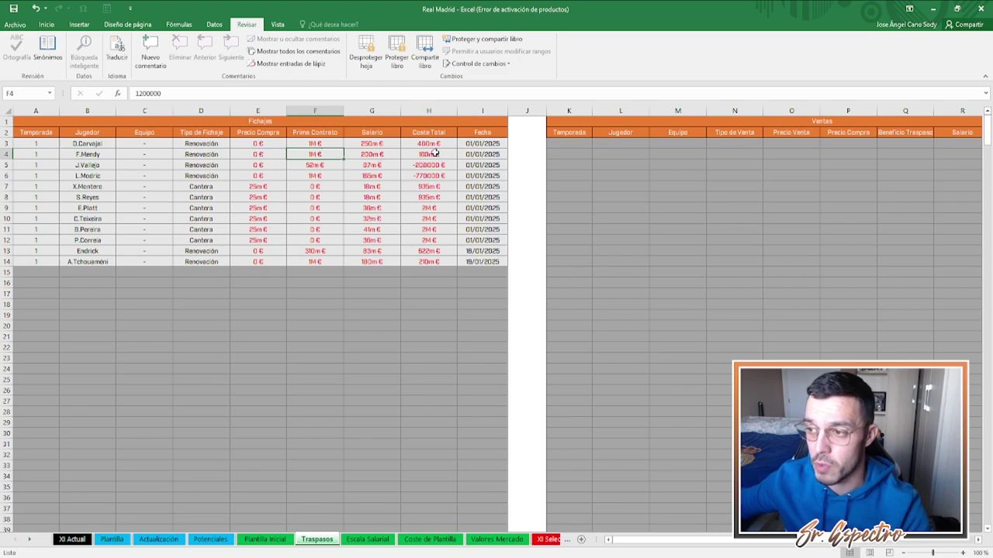
pyautogui.click(351, 175)
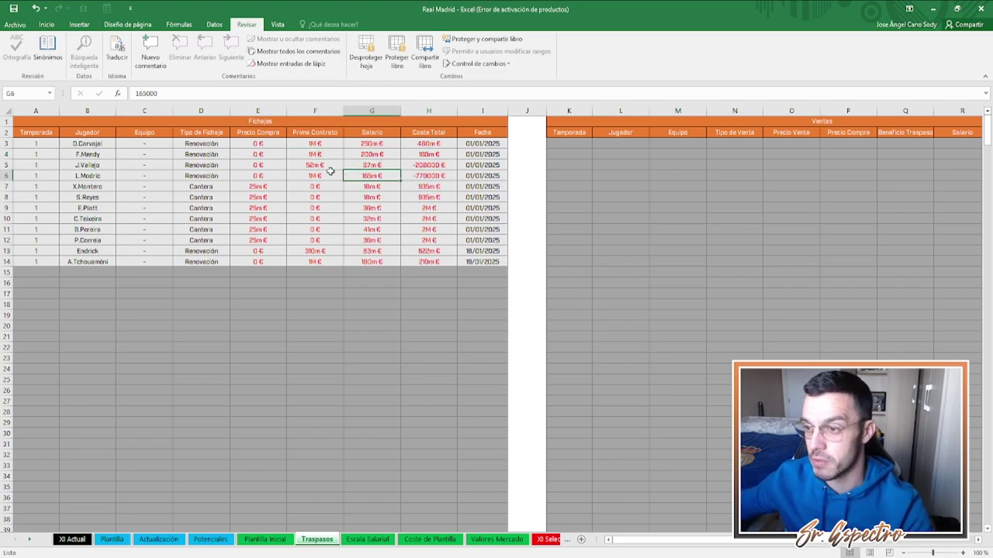
pyautogui.click(338, 176)
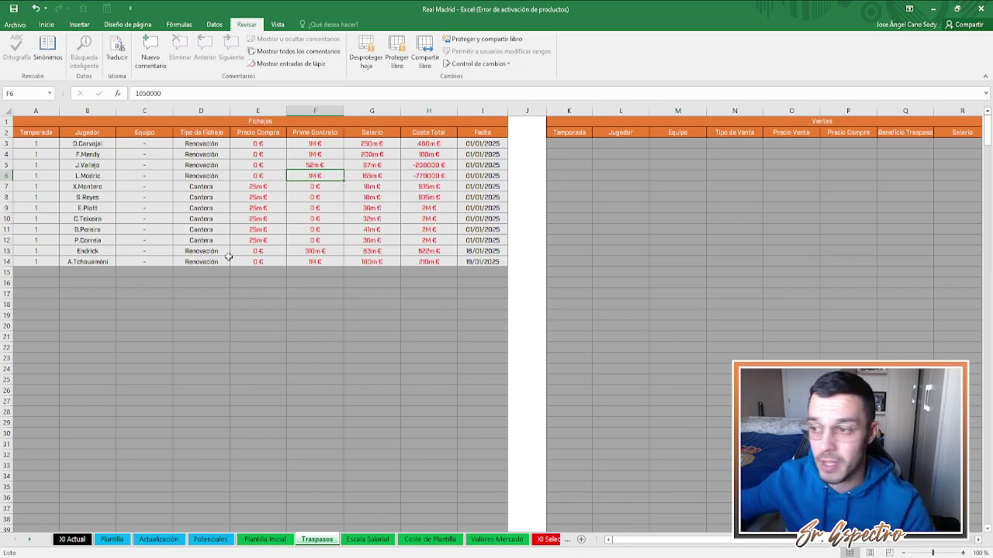
pyautogui.click(362, 177)
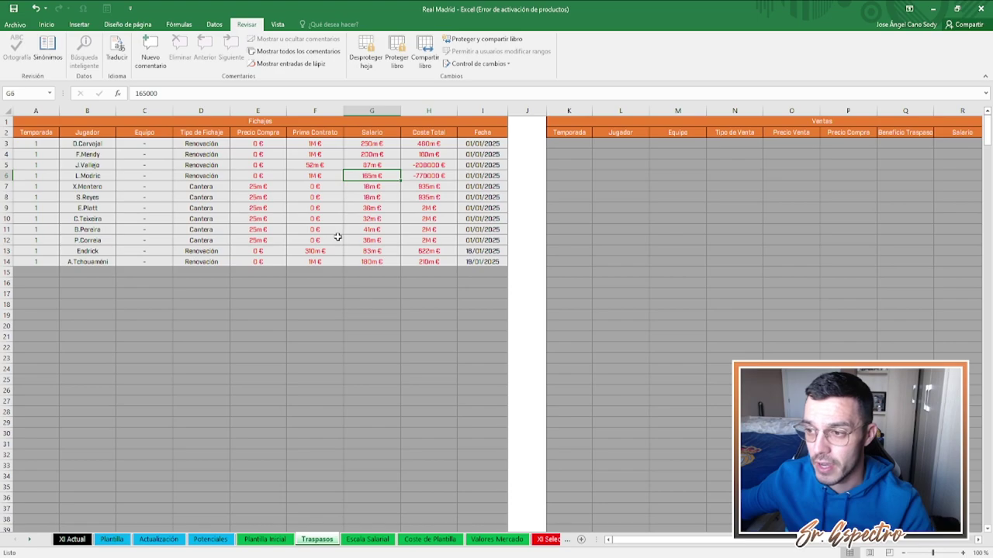
pyautogui.click(265, 541)
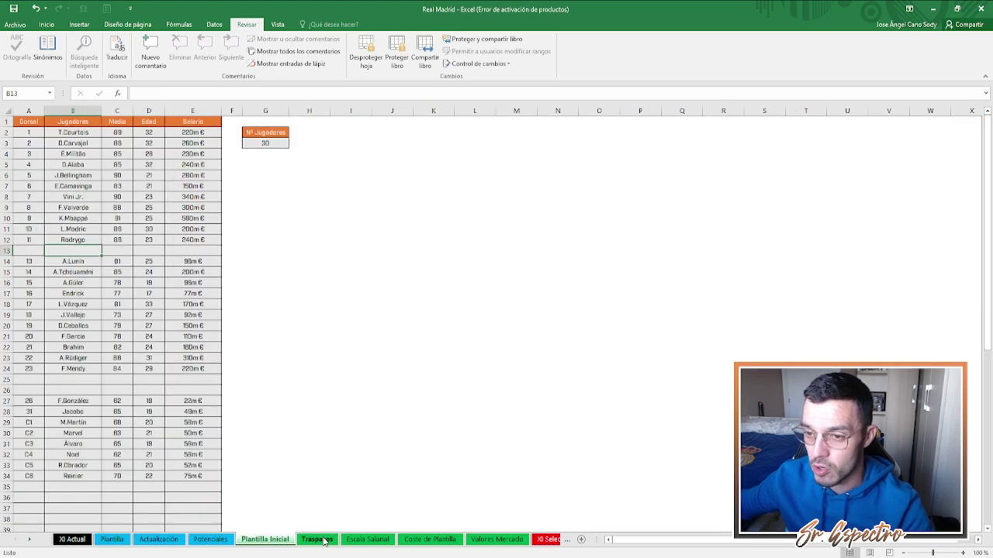
# Examine the signing type, purchase price, contract bonus, salary, total cost and date columns of the Fichajes table on the Traspasos sheet
pyautogui.click(316, 539)
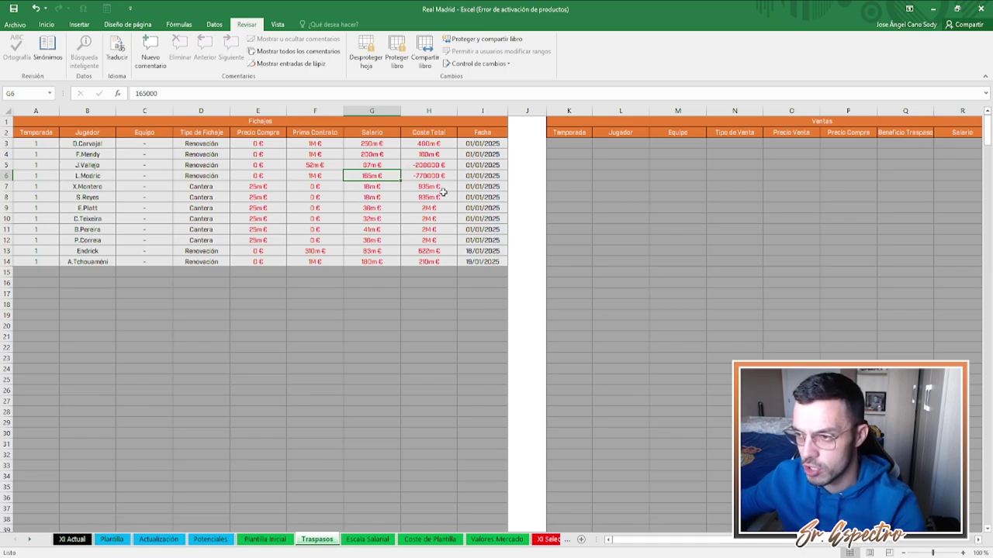
pyautogui.click(208, 273)
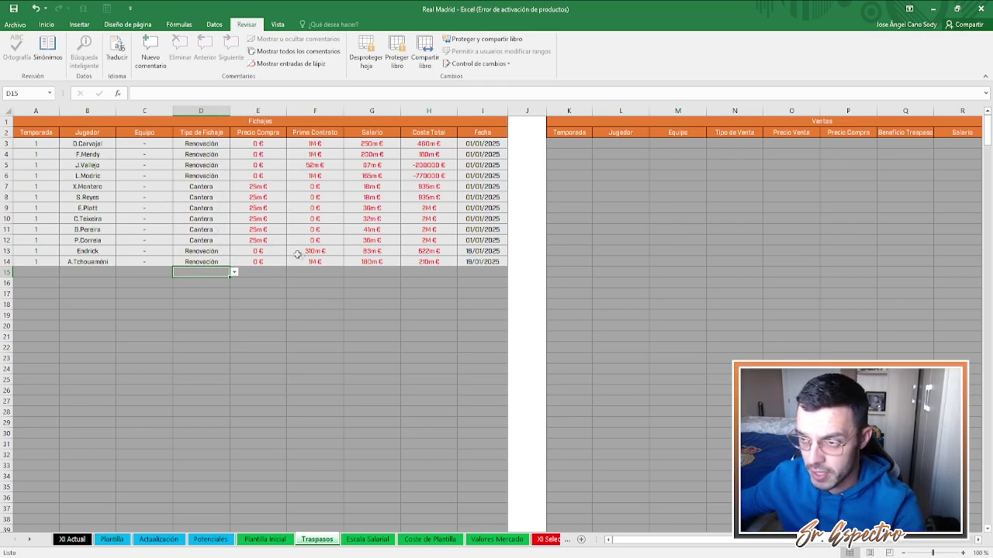
pyautogui.press('Right')
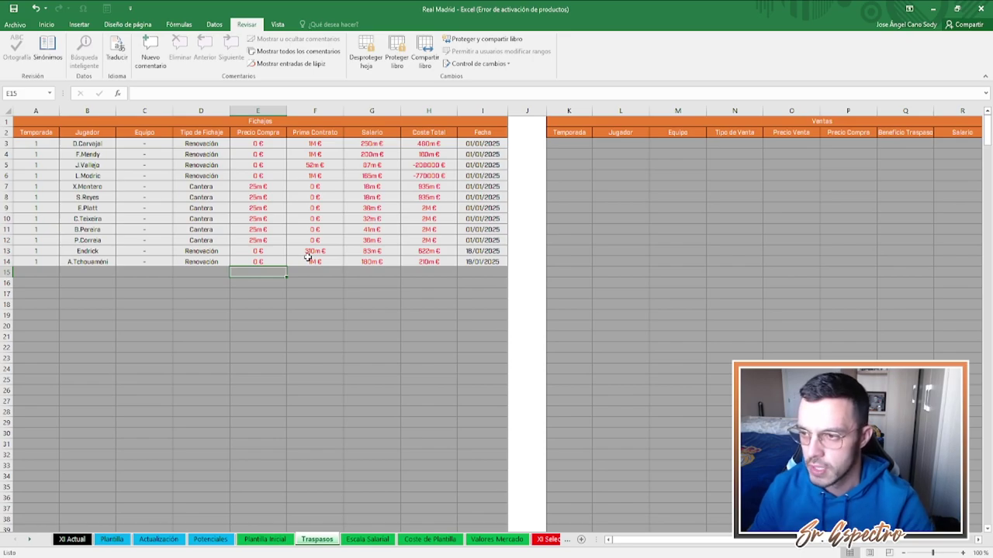
pyautogui.press('Right')
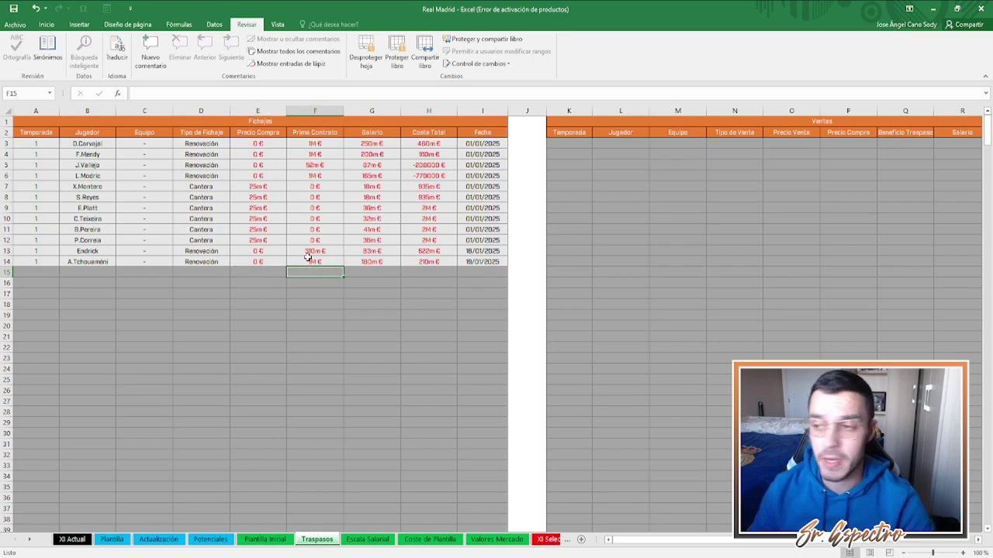
pyautogui.press('Right')
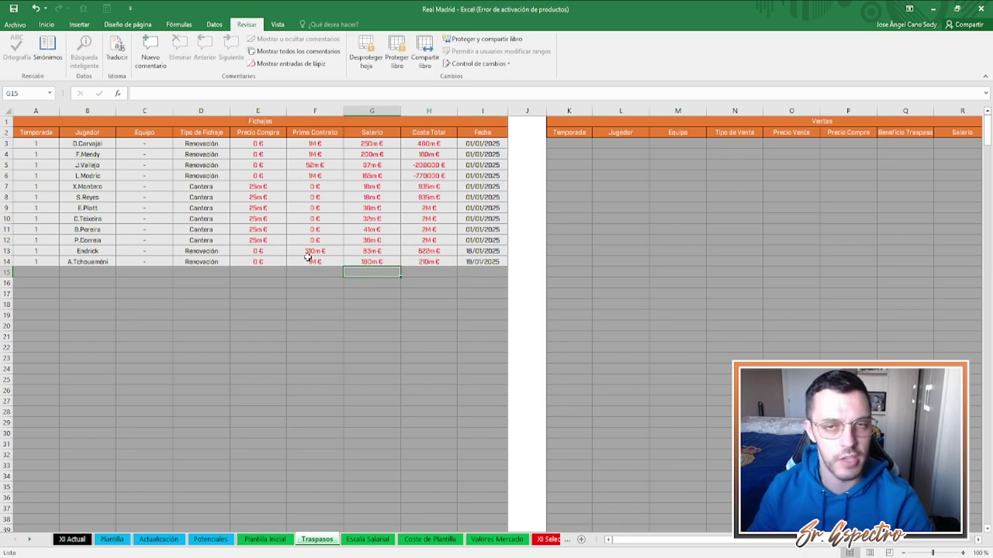
pyautogui.press('Right')
pyautogui.press('Right')
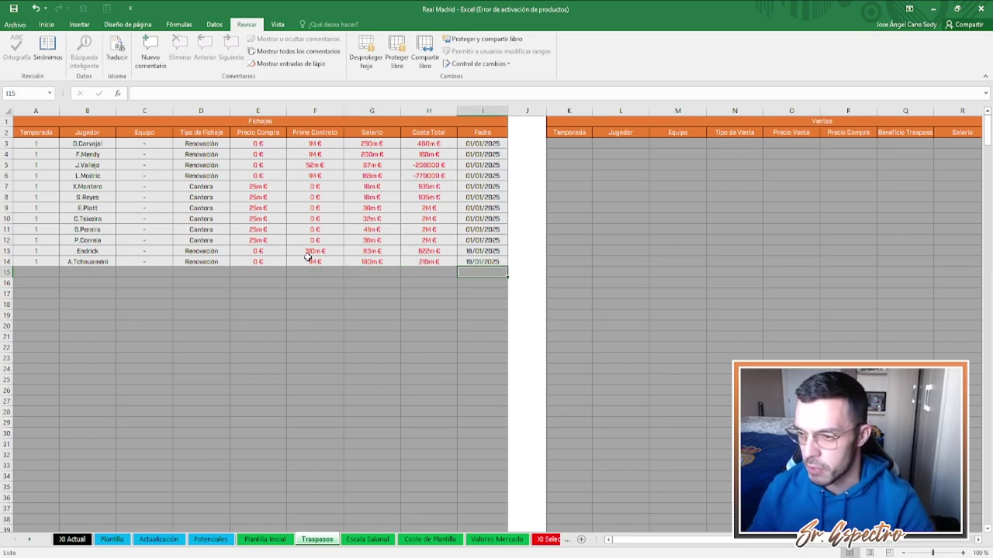
pyautogui.press('Left')
pyautogui.press('Left')
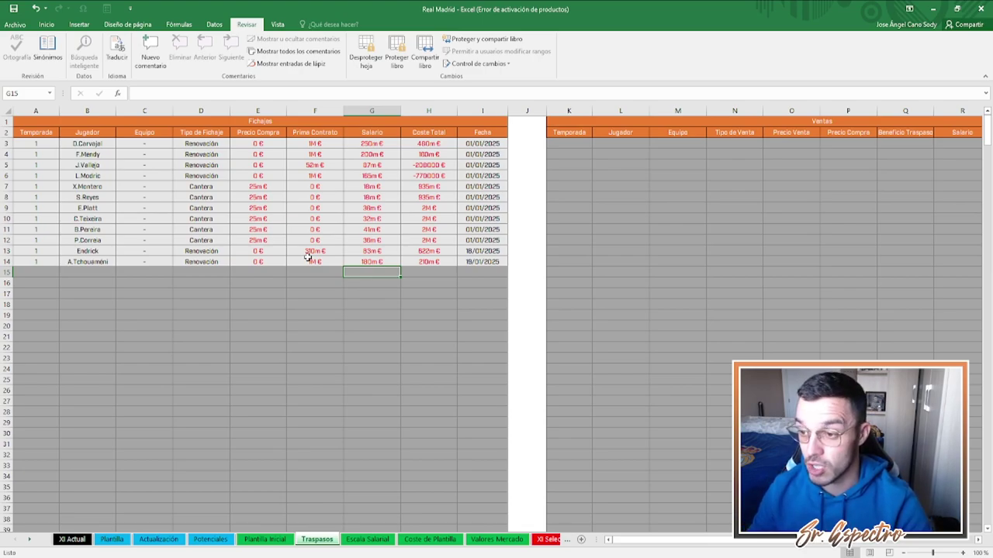
# Check the purchase price, contract bonus and salary of the first Cantera signing in the Fichajes table
pyautogui.press('Left')
pyautogui.press('Left')
pyautogui.press('Up')
pyautogui.press('Up')
pyautogui.press('Up')
pyautogui.press('Up')
pyautogui.press('Up')
pyautogui.press('Up')
pyautogui.press('Up')
pyautogui.press('Up')
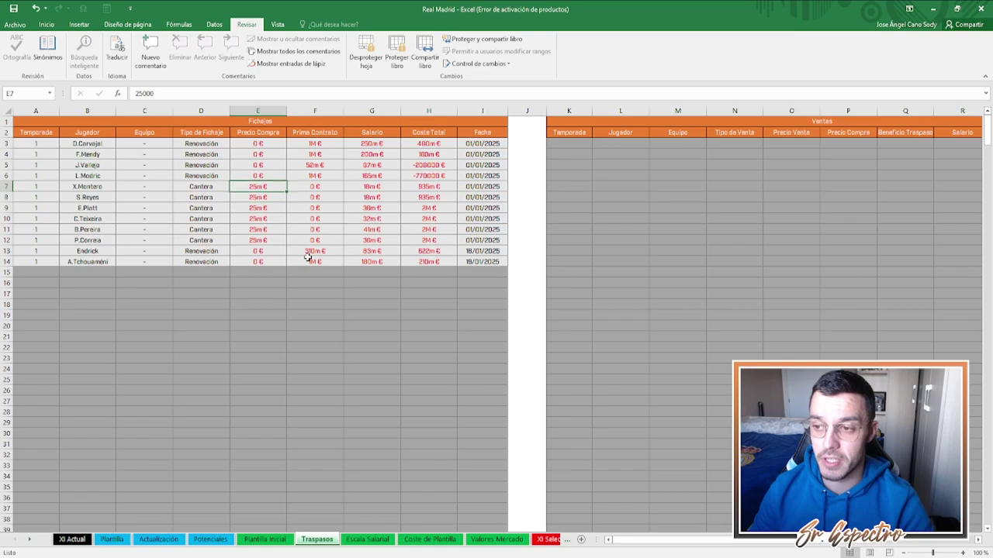
pyautogui.press('Right')
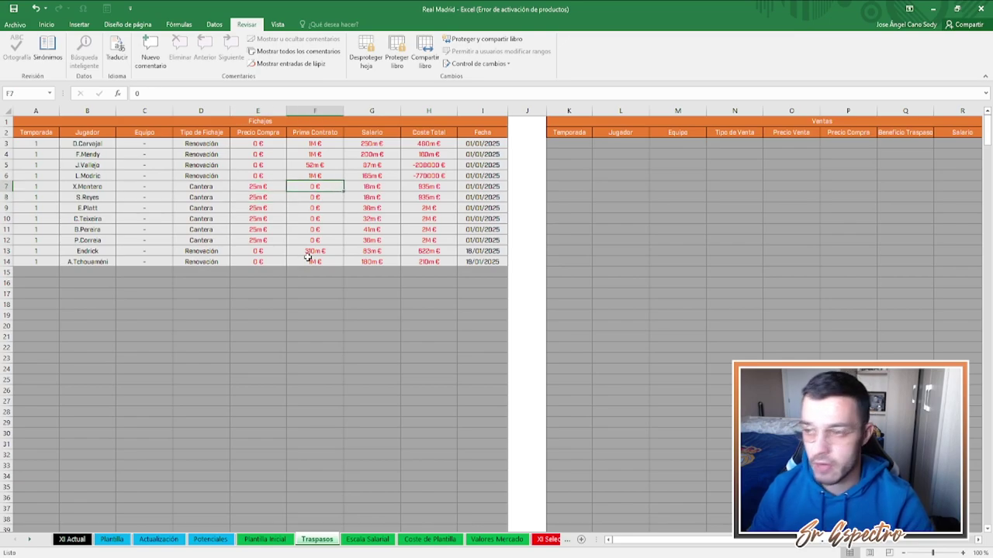
pyautogui.press('Right')
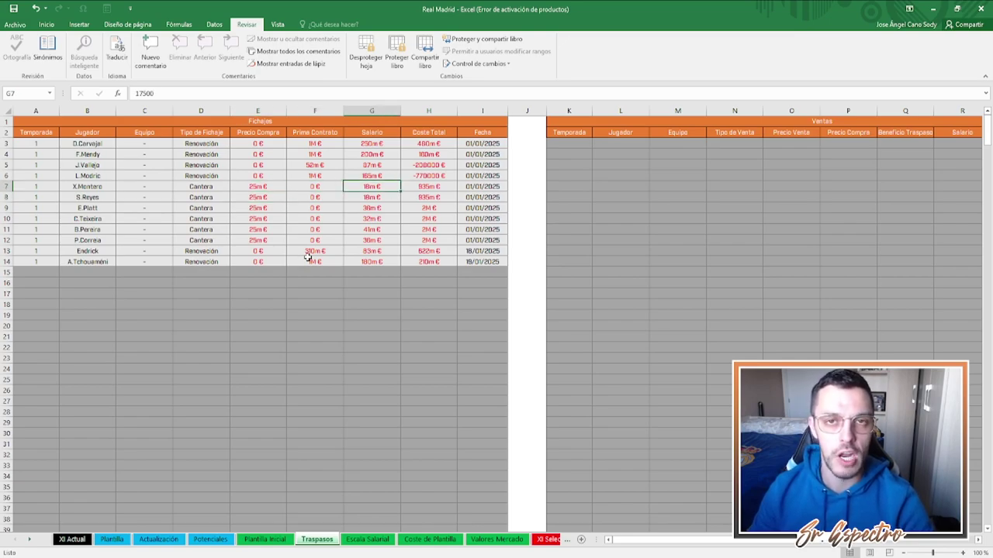
# Compare the salaries of the Cantera signings and review the first one's total cost and date
pyautogui.press('Down')
pyautogui.press('Down')
pyautogui.press('Down')
pyautogui.press('Down')
pyautogui.press('Down')
pyautogui.press('Up')
pyautogui.press('Up')
pyautogui.press('Up')
pyautogui.press('Up')
pyautogui.press('Up')
pyautogui.press('Right')
pyautogui.press('Right')
pyautogui.press('Left')
pyautogui.press('Left')
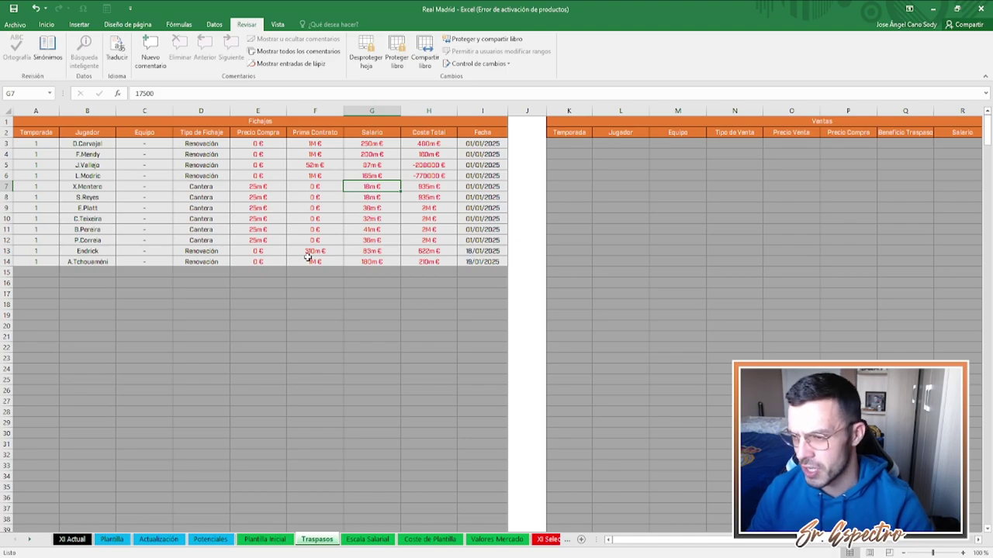
# Review the contract bonuses down the Prima Contrato column to A.Tchouaméni's renewal
pyautogui.press('Left')
pyautogui.press('Down')
pyautogui.press('Down')
pyautogui.press('Down')
pyautogui.press('Down')
pyautogui.press('Down')
pyautogui.press('Down')
pyautogui.press('Down')
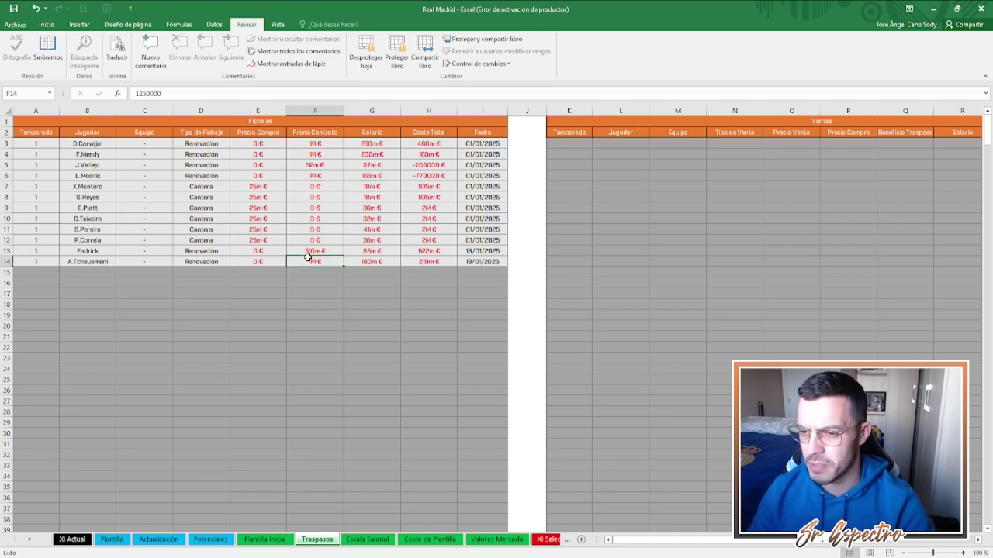
# Enter a sale in the first Ventas row with player L.Modric, team Inter and sale type Traspaso
pyautogui.hscroll(3, 401, 204)
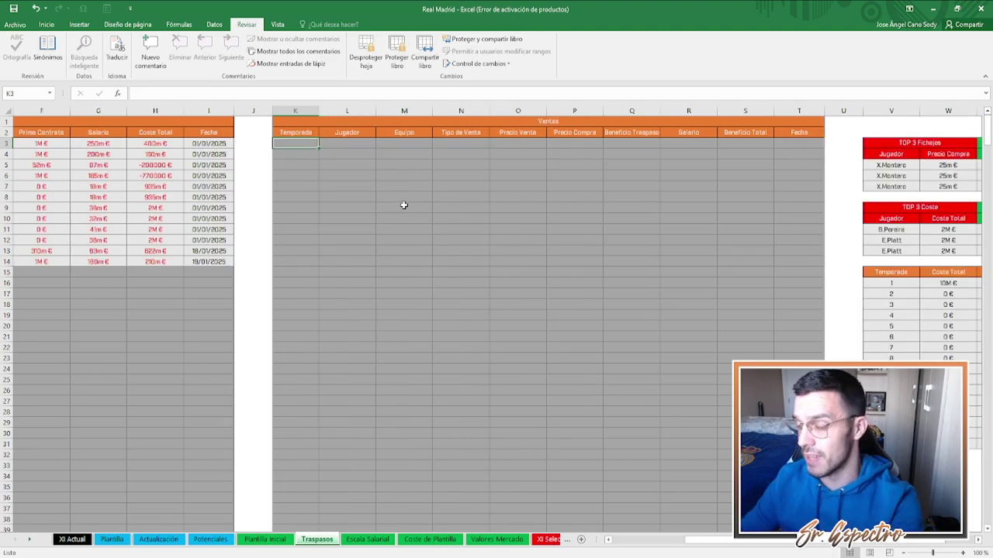
pyautogui.write('L.Modric')
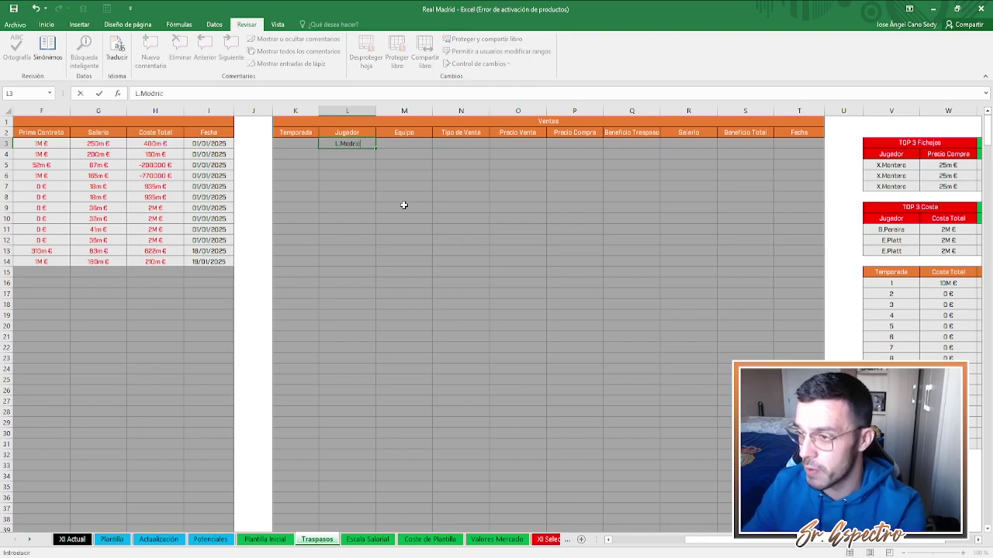
pyautogui.press('Tab')
pyautogui.write('=')
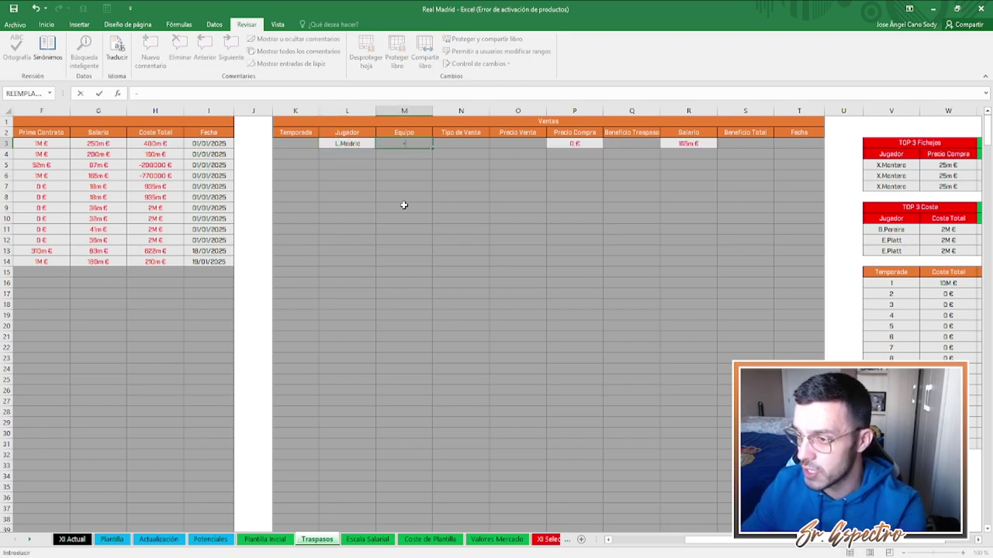
pyautogui.press('BackSpace')
pyautogui.write('Inter')
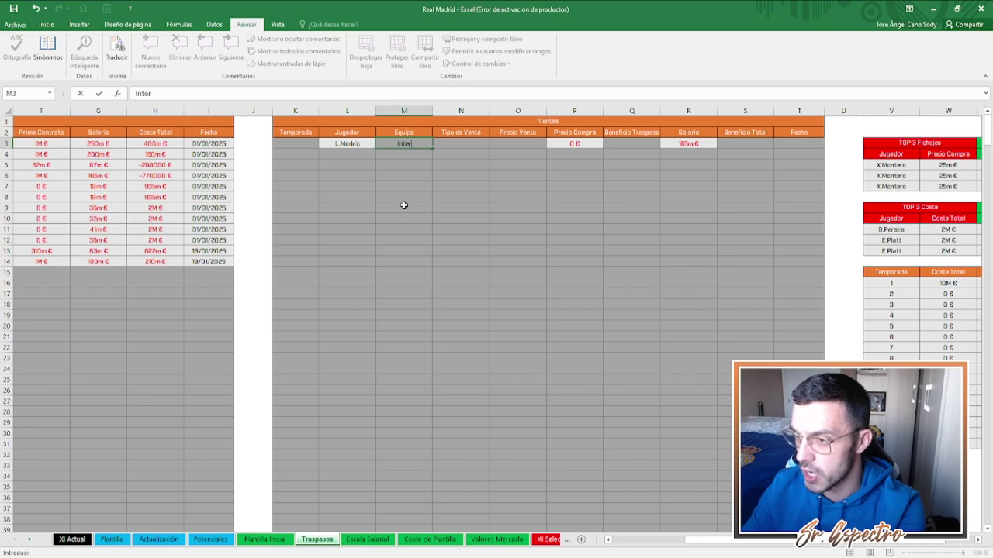
pyautogui.press('Tab')
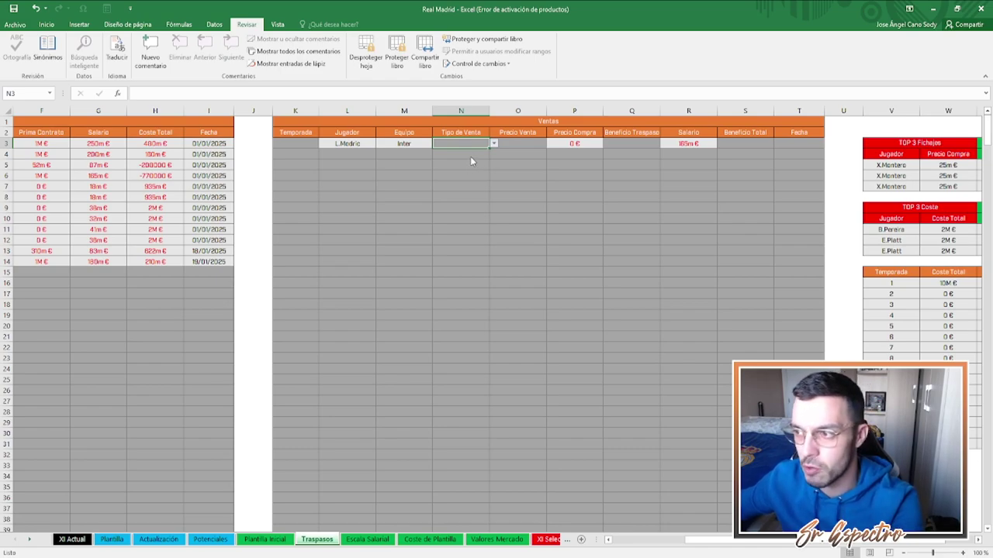
pyautogui.write('Traspaso')
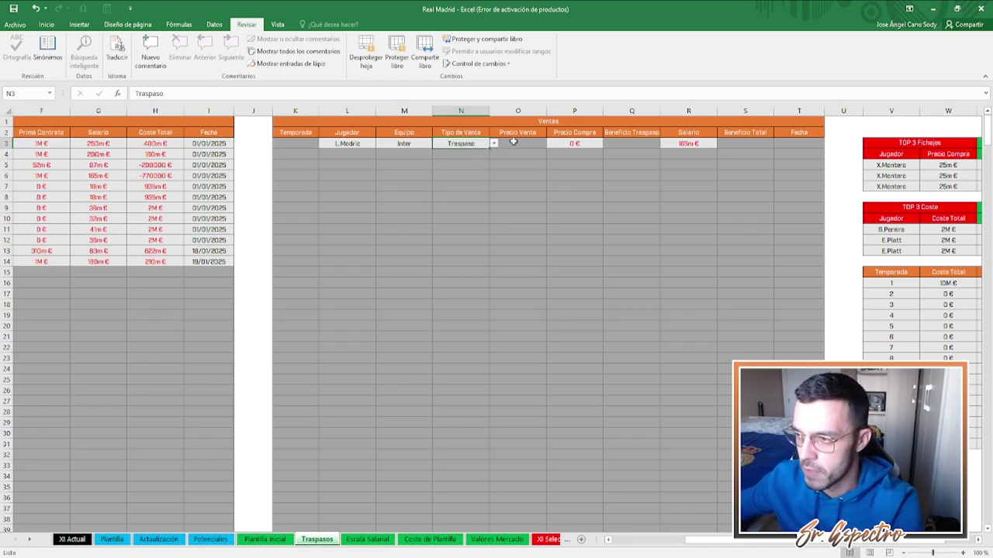
pyautogui.press('Tab')
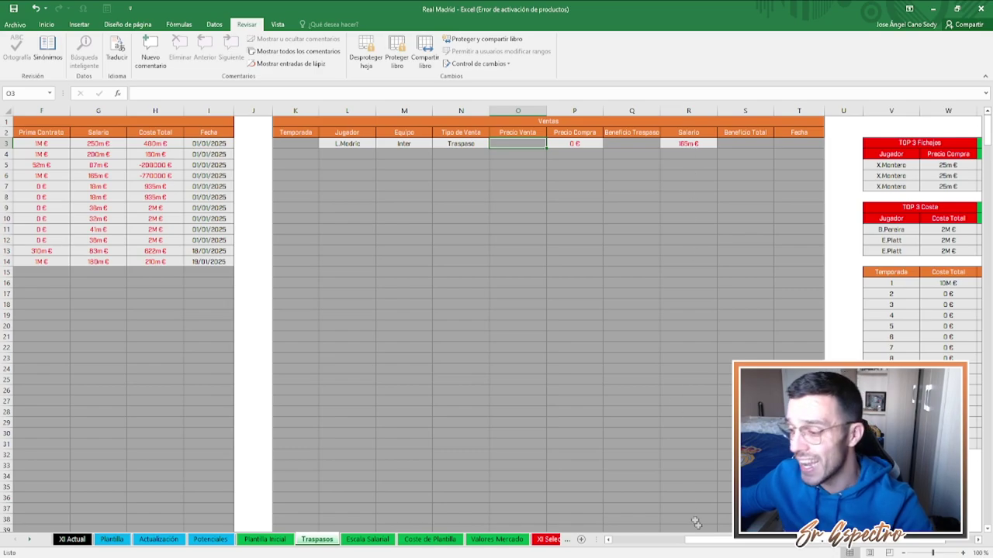
# Compare the Fichajes records with the Plantilla Inicial sheet as sources for the purchase price and salary in Ventas
pyautogui.moveTo(693, 540); pyautogui.dragTo(621, 541)
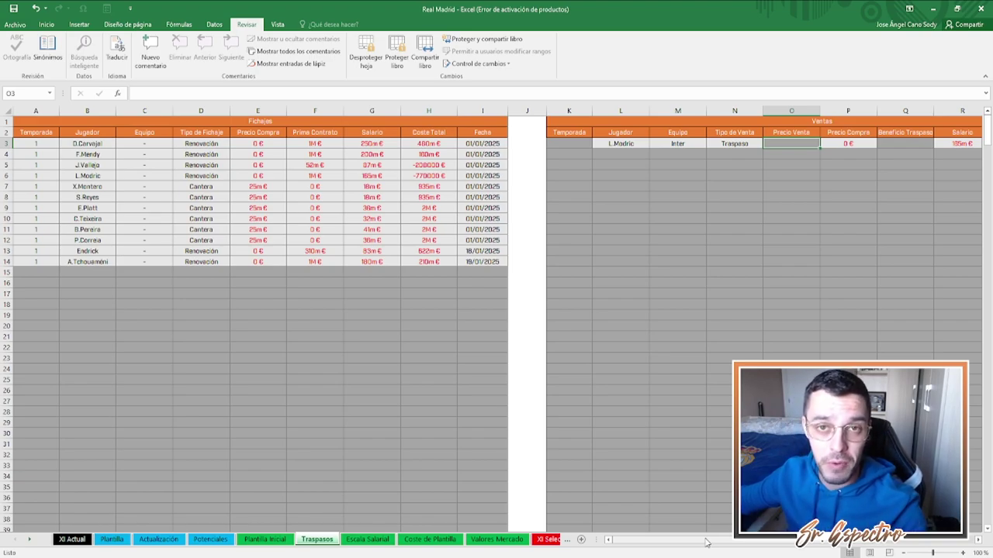
pyautogui.click(264, 539)
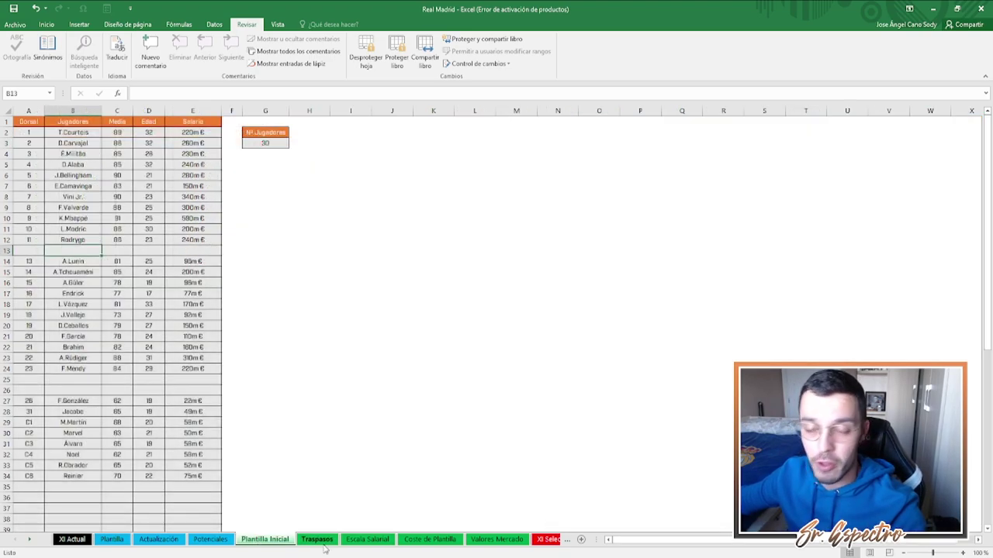
pyautogui.click(320, 541)
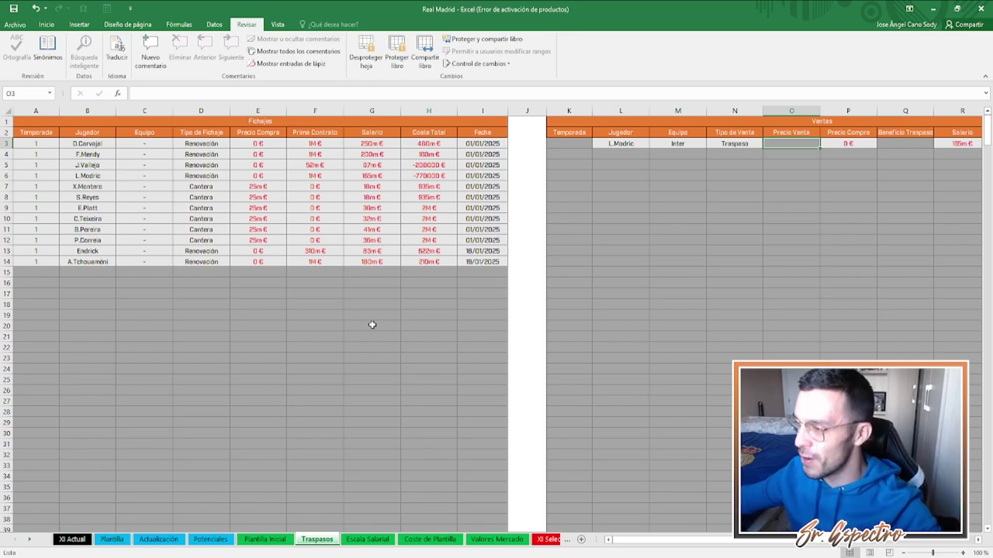
pyautogui.moveTo(661, 544); pyautogui.dragTo(696, 545)
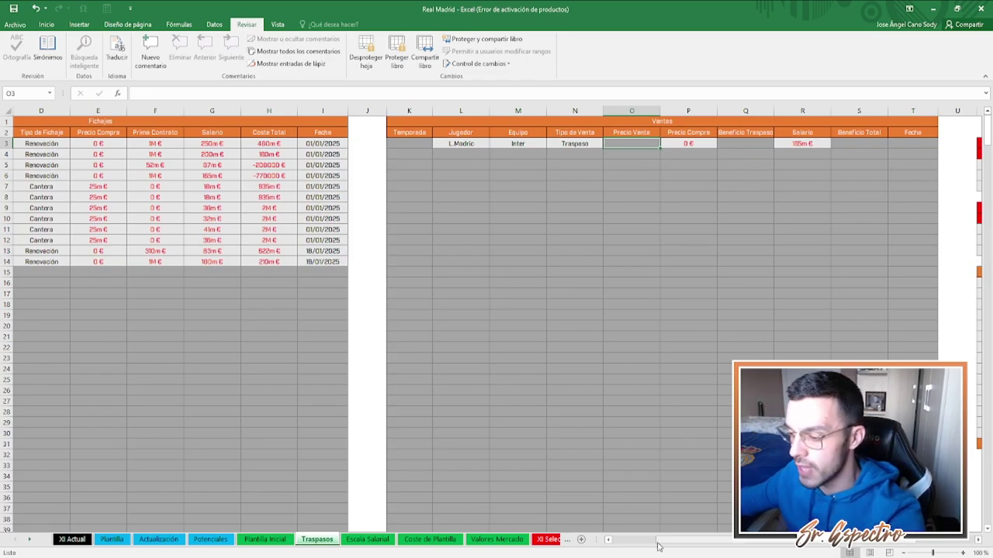
pyautogui.moveTo(658, 545); pyautogui.dragTo(620, 545)
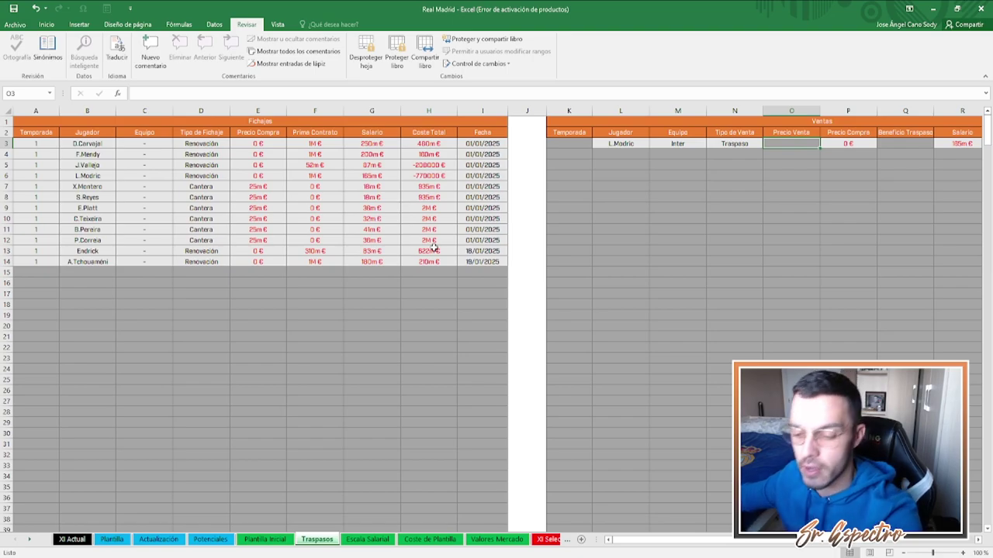
# Set the Precio Venta of L.Modric's sale to 10000000
pyautogui.moveTo(650, 540); pyautogui.dragTo(686, 540)
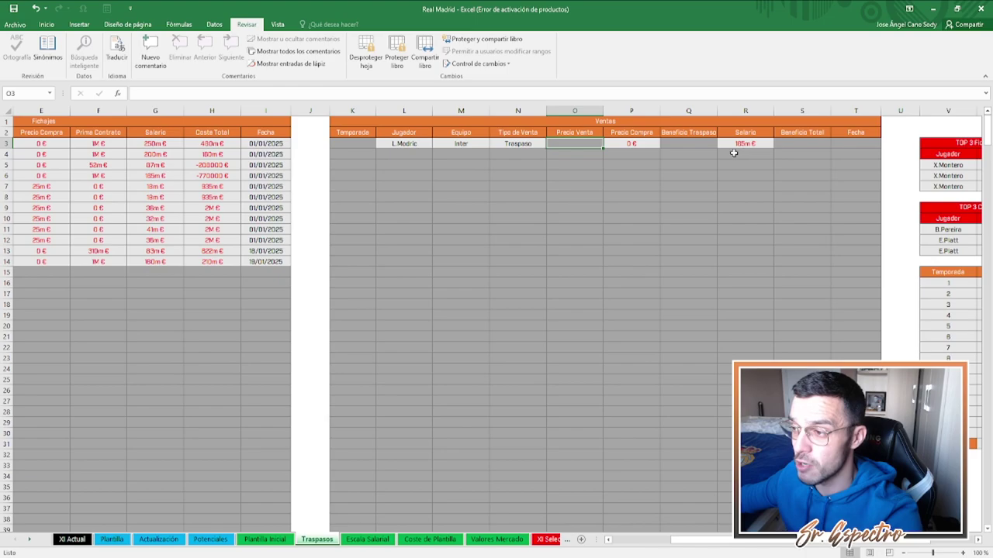
pyautogui.write('10')
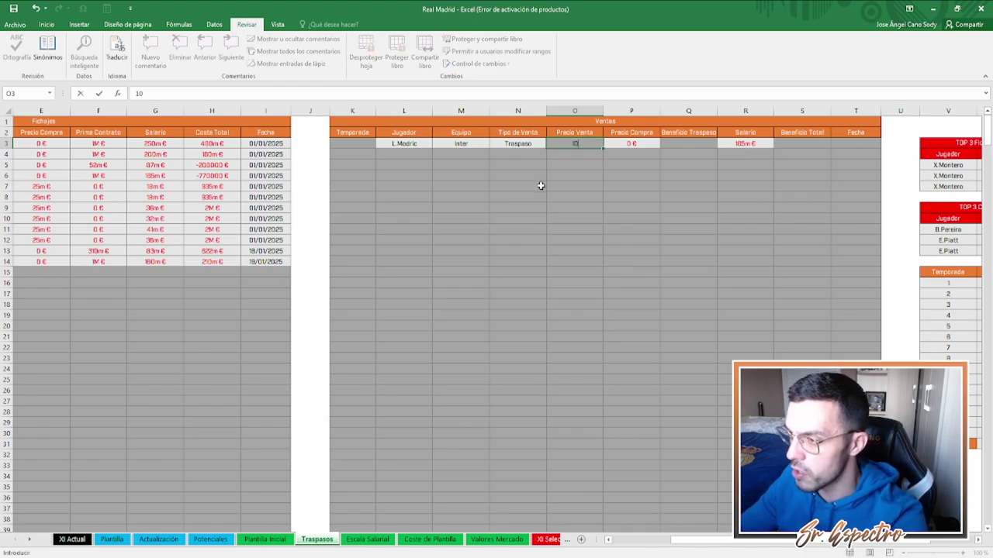
pyautogui.write('000000')
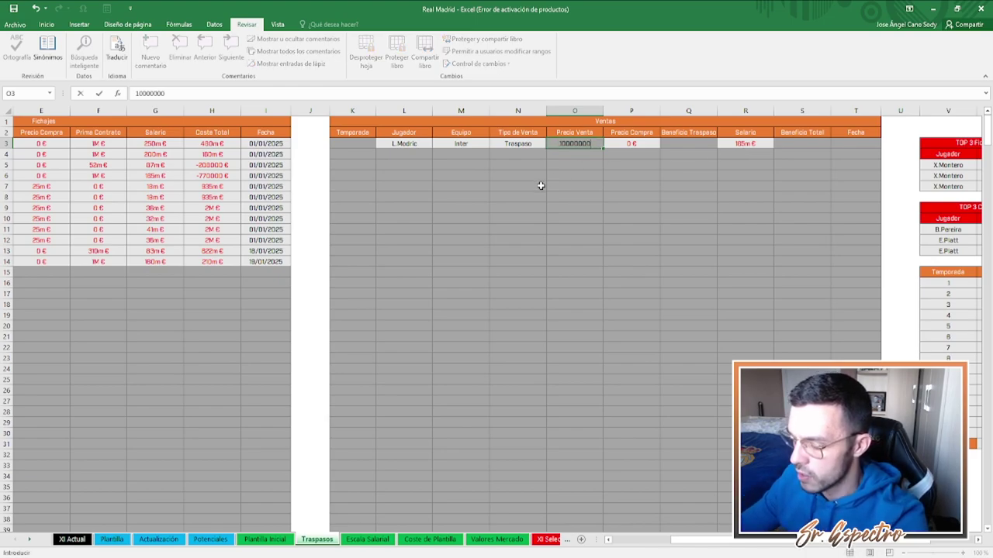
pyautogui.press('Return')
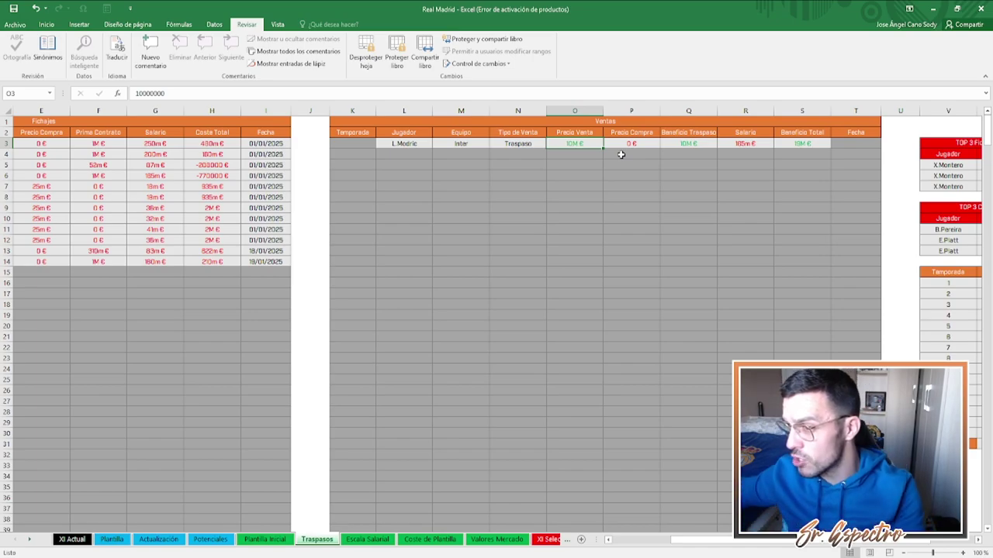
# Unprotect the Traspasos sheet and inspect the Beneficio Total formula of L.Modric's sale without changing it
pyautogui.click(365, 51)
pyautogui.click(787, 145)
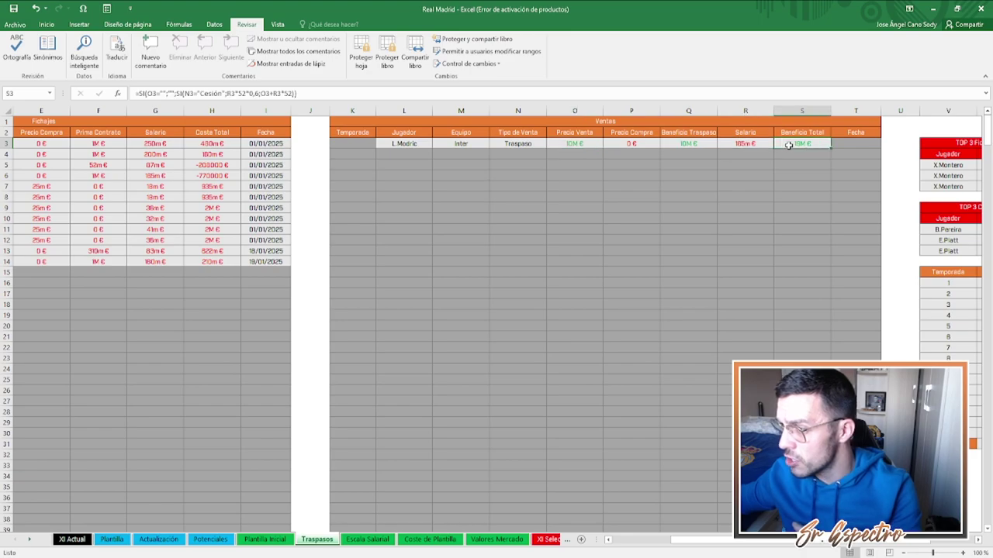
pyautogui.click(361, 94)
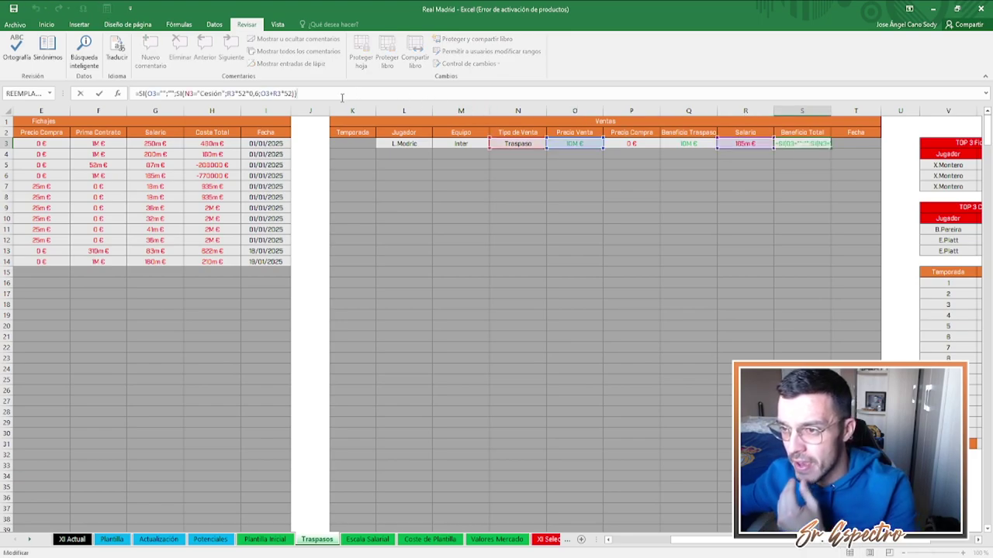
pyautogui.press('Escape')
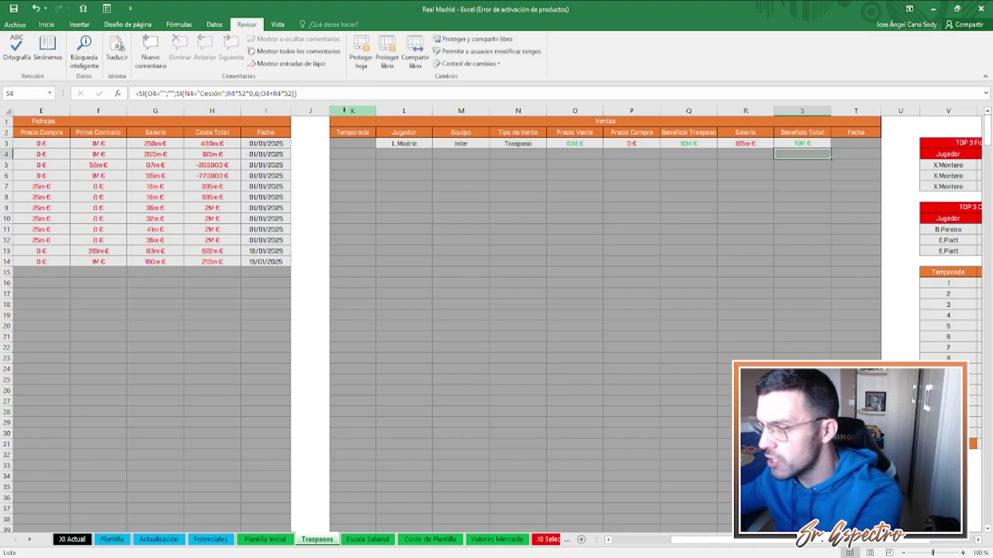
pyautogui.click(403, 145)
pyautogui.click(403, 152)
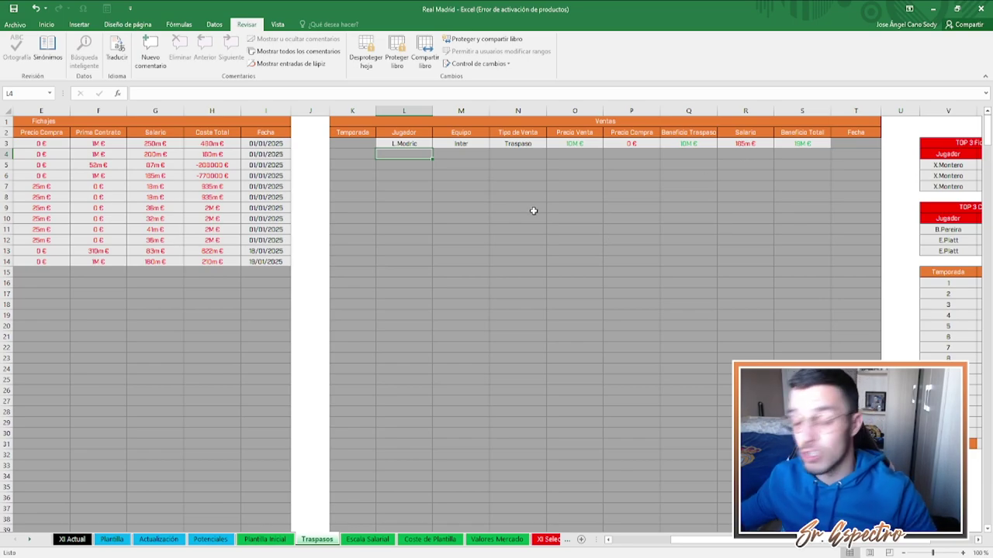
# Change the sale type of L.Modric's Ventas entry to Cesión and select its Precio Venta
pyautogui.hscroll(3, 533, 210)
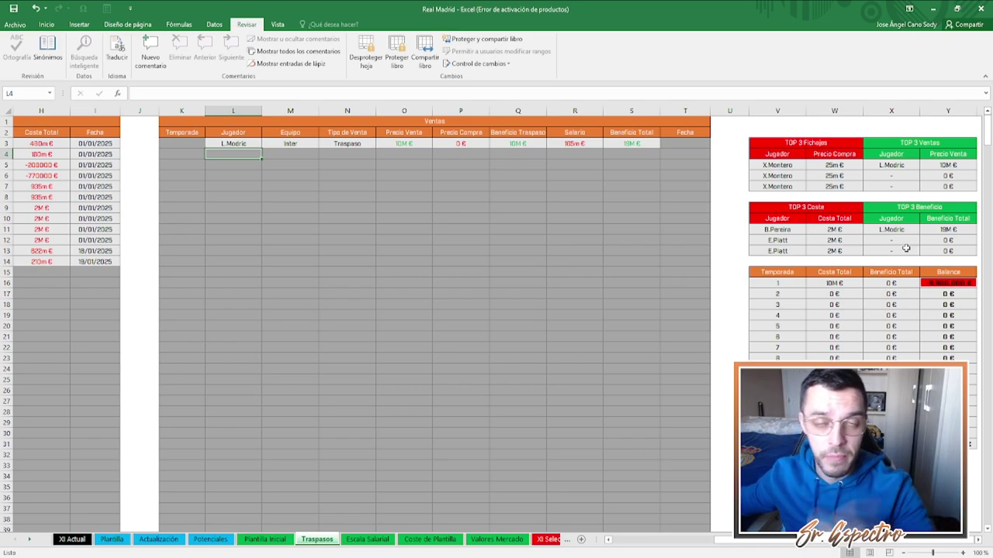
pyautogui.click(347, 143)
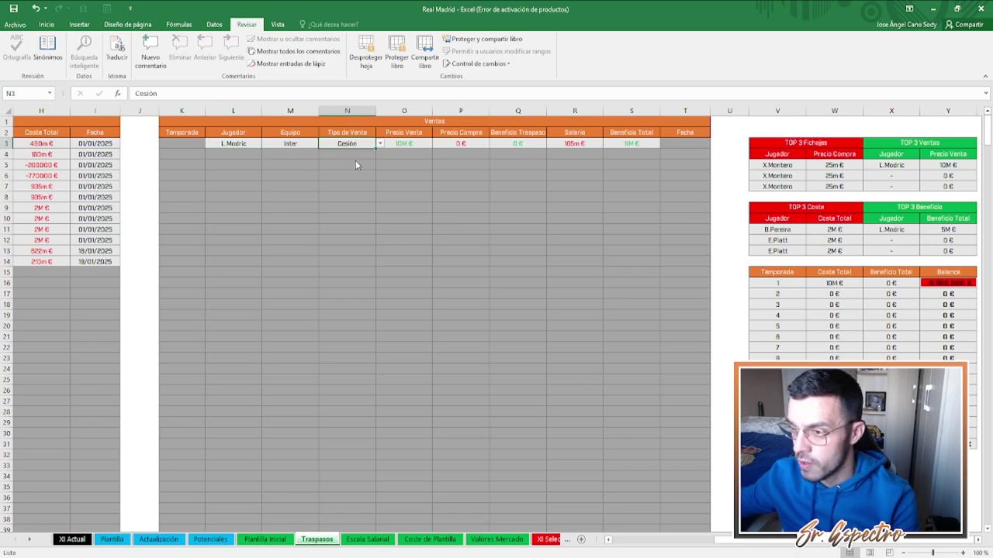
pyautogui.click(379, 143)
pyautogui.click(347, 163)
pyautogui.click(429, 144)
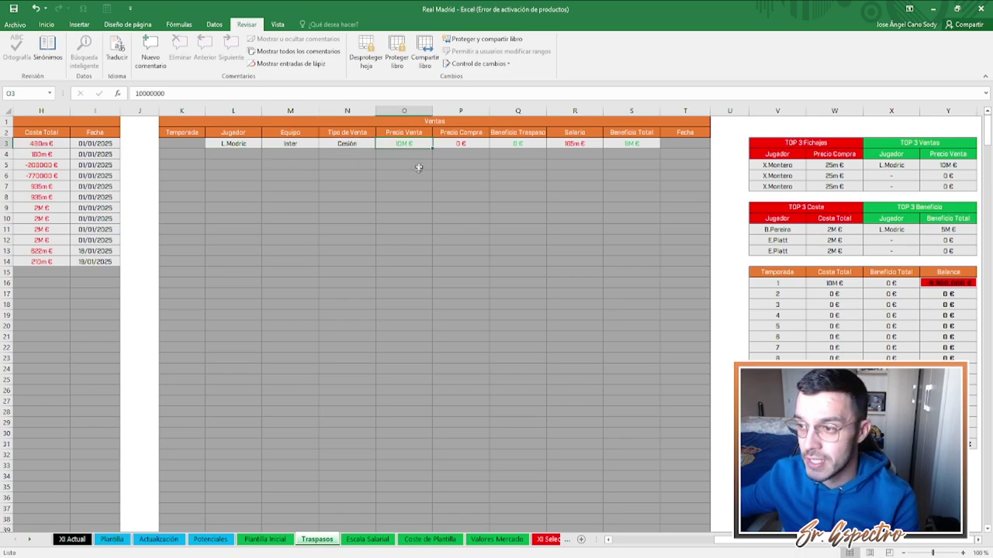
# Set the Precio Venta of L.Modric's loan entry to 0
pyautogui.write('0')
pyautogui.hotkey('ctrl', 'Return')
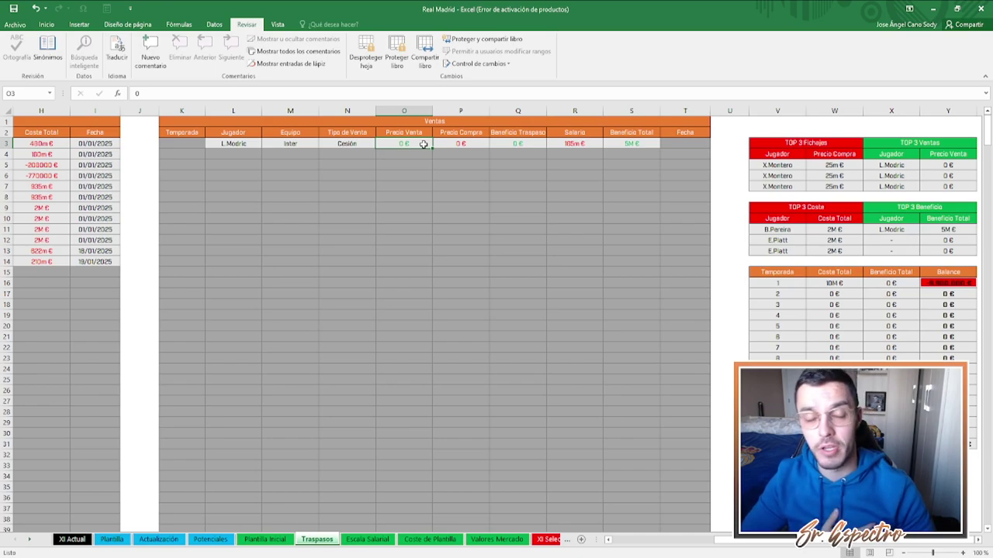
# Open the Escala Salarial sheet and examine the Rol Contrato and Rol Real entries of the first-team players
pyautogui.hotkey('ctrl', 'pagedown')
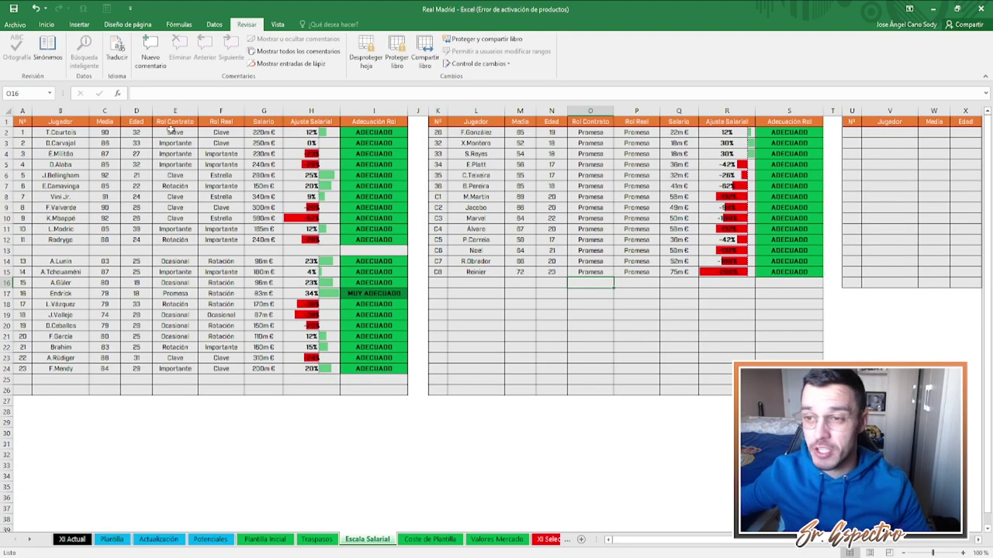
pyautogui.click(47, 24)
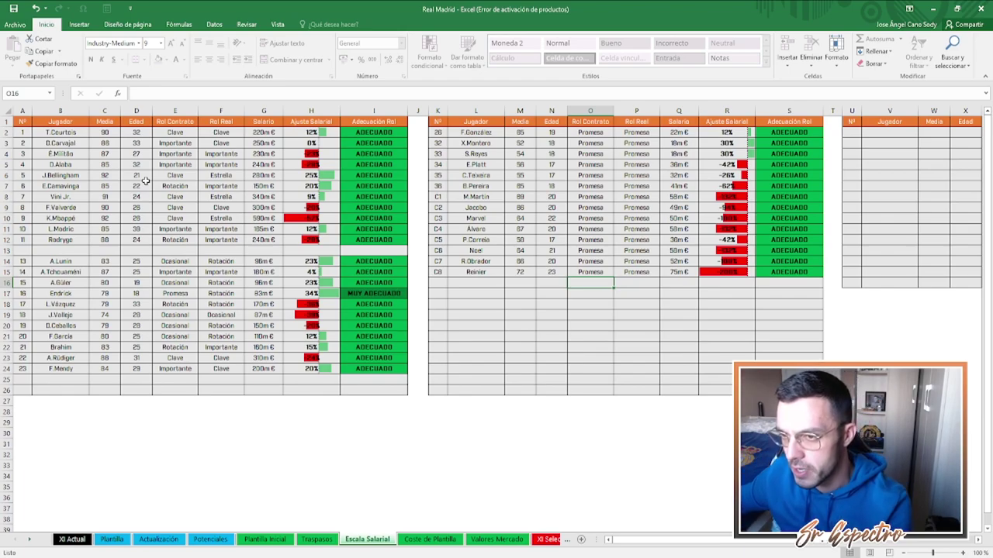
pyautogui.click(191, 133)
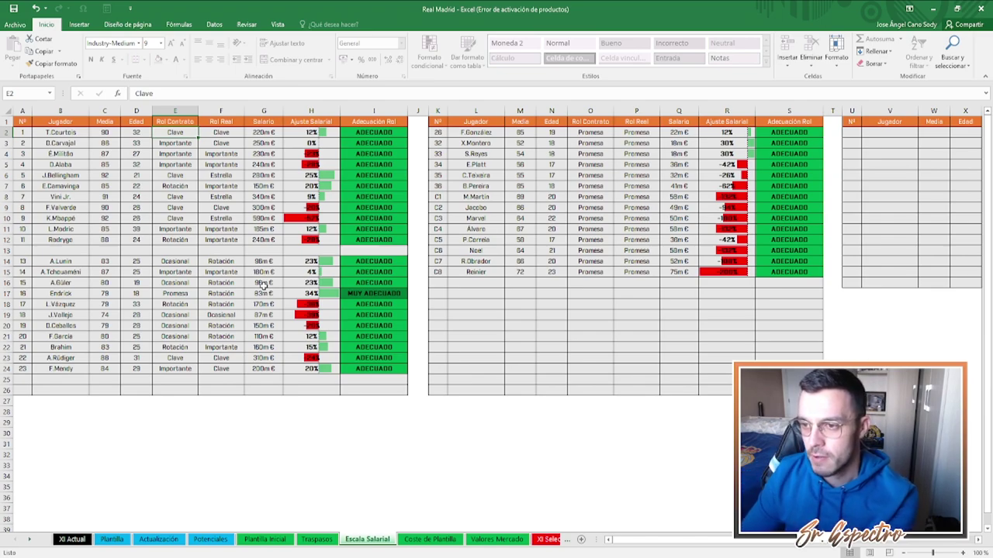
pyautogui.click(190, 145)
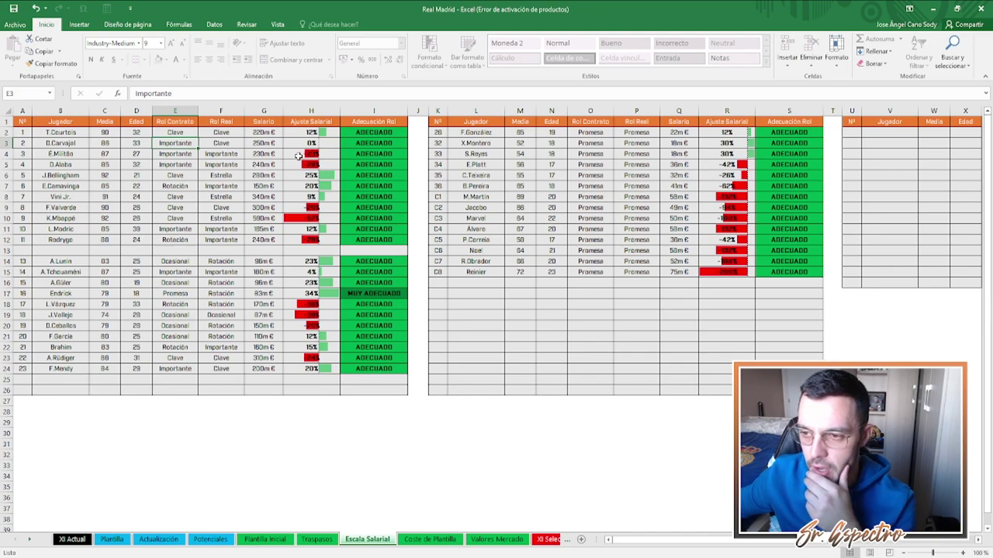
pyautogui.click(240, 175)
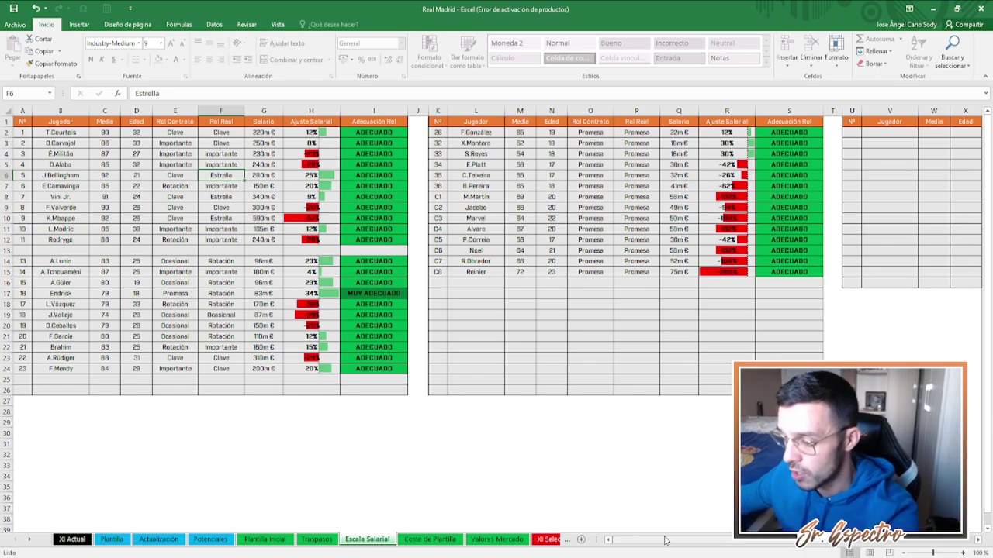
# Examine the reference salary of the Clave role in the role salary table of Escala Salarial
pyautogui.hscroll(5, 496, 256)
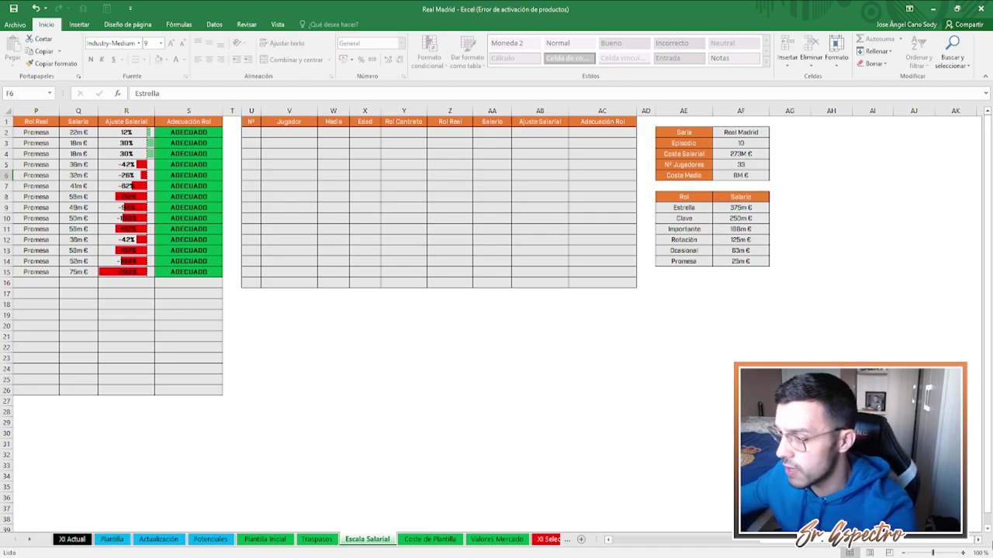
pyautogui.click(747, 220)
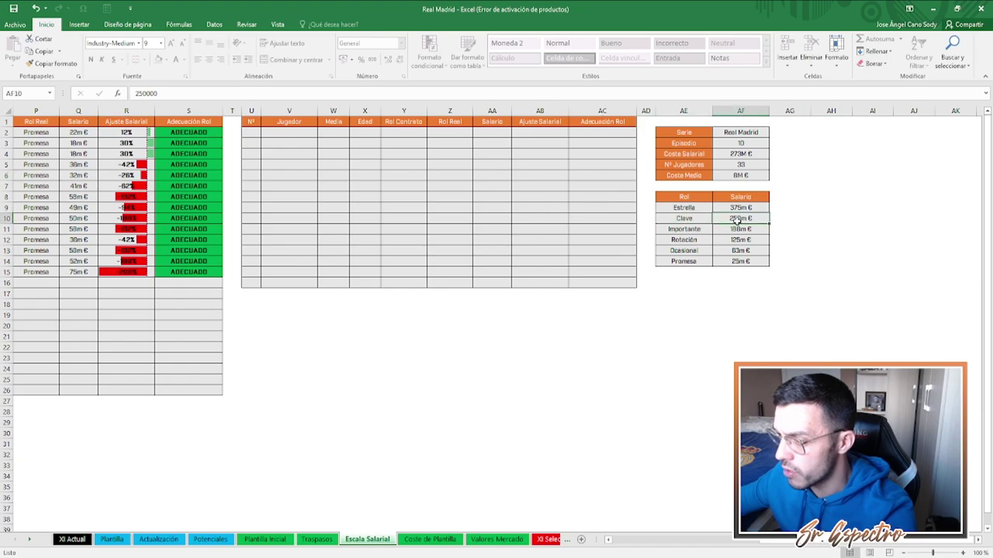
pyautogui.hscroll(-3, 747, 279)
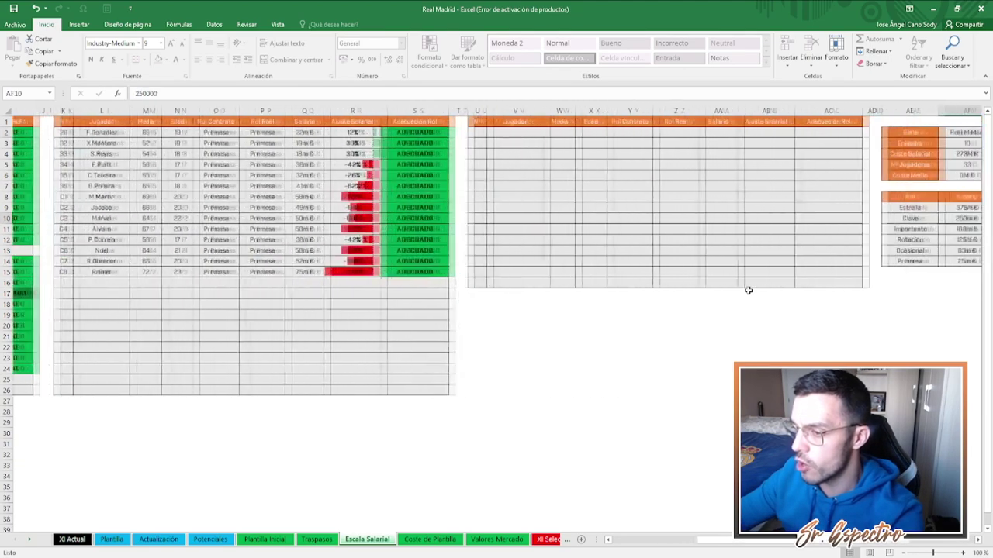
pyautogui.hscroll(3, 727, 540)
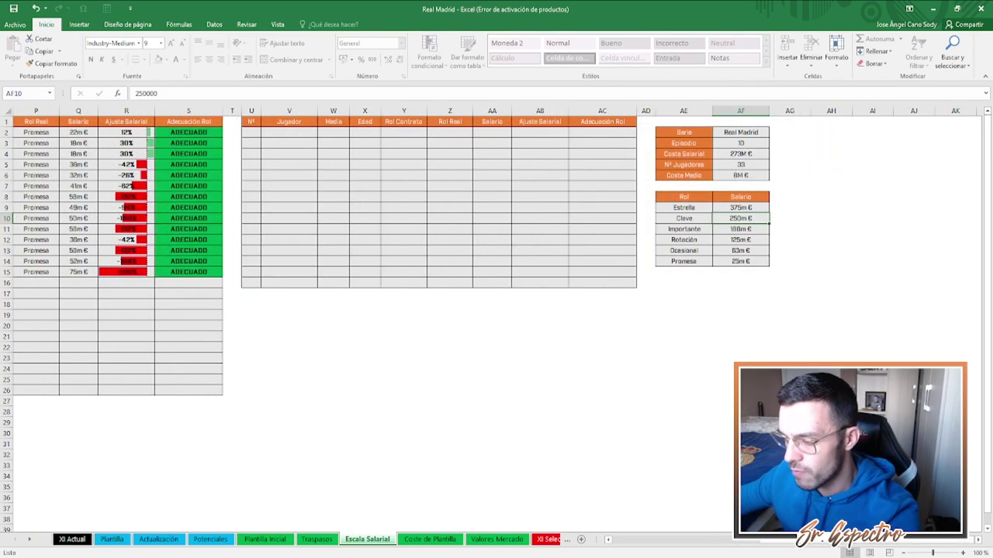
# Unprotect the Escala Salarial sheet and inspect the role salary formulas from Estrella down through Promesa
pyautogui.click(246, 24)
pyautogui.click(732, 205)
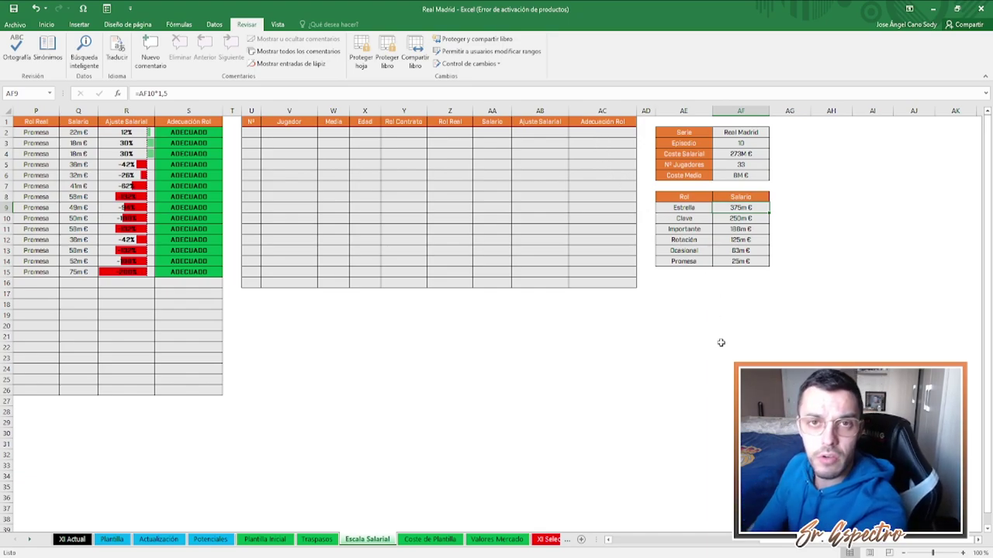
pyautogui.press('Down')
pyautogui.press('Down')
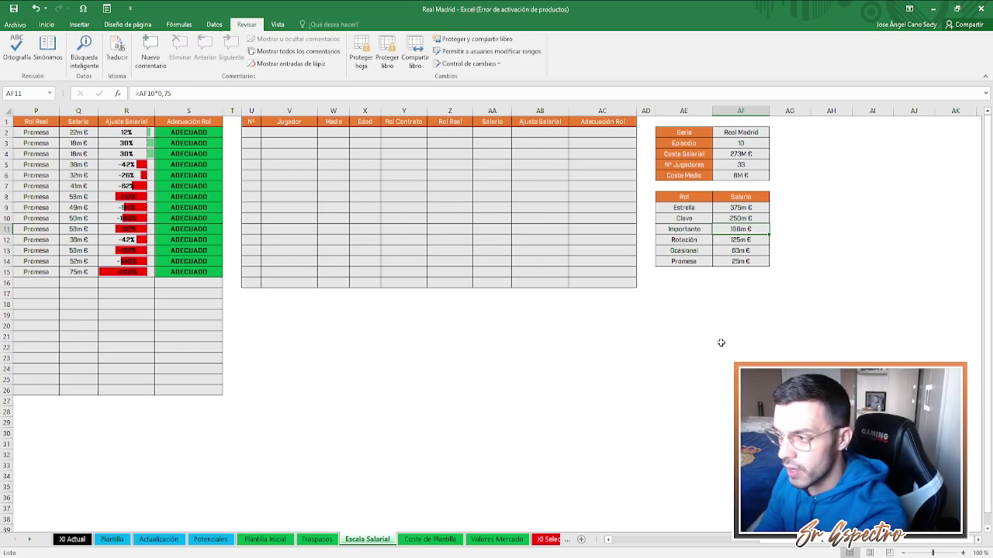
pyautogui.press('Down')
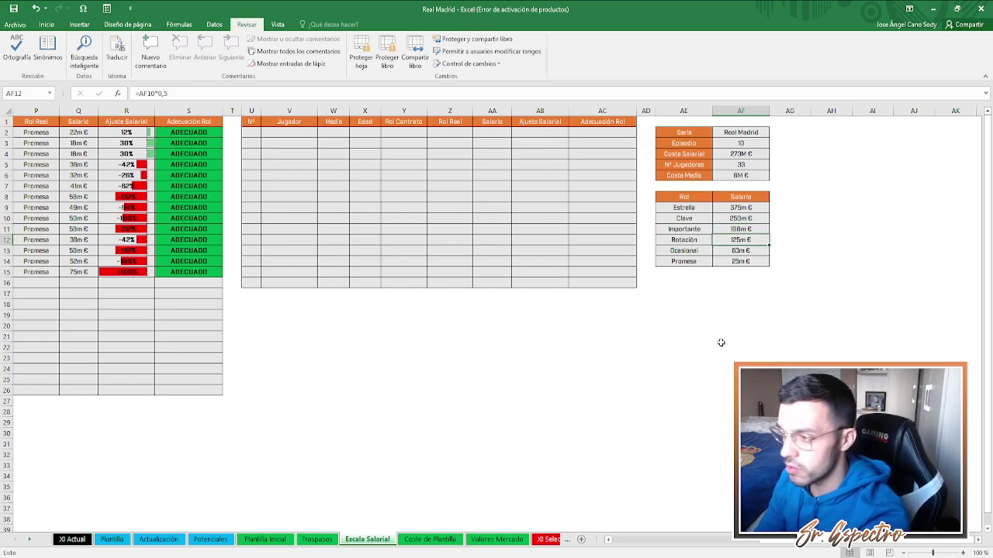
pyautogui.press('Down')
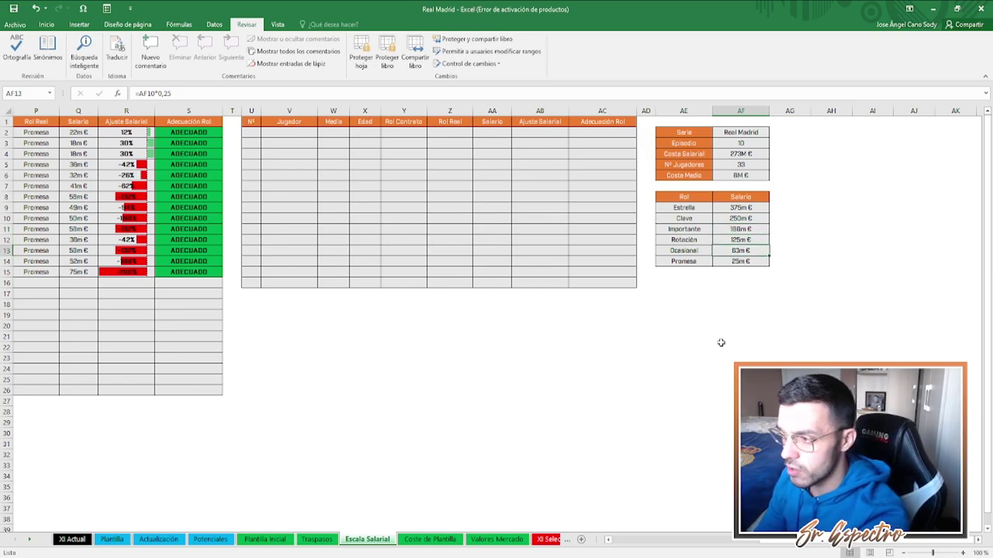
pyautogui.press('Down')
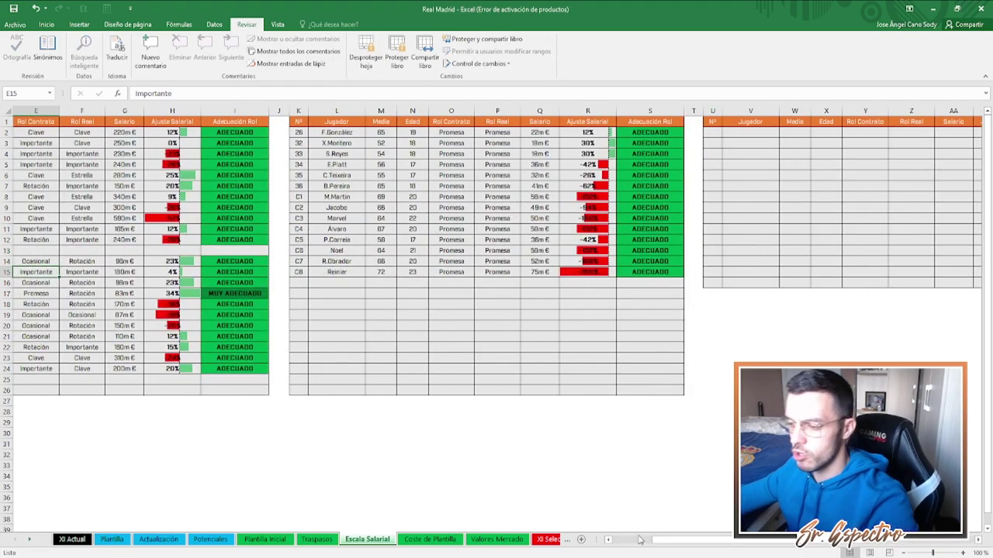
# Compare the players' salaries and Ajuste Salarial values with the reference salaries in the role table
pyautogui.click(637, 542)
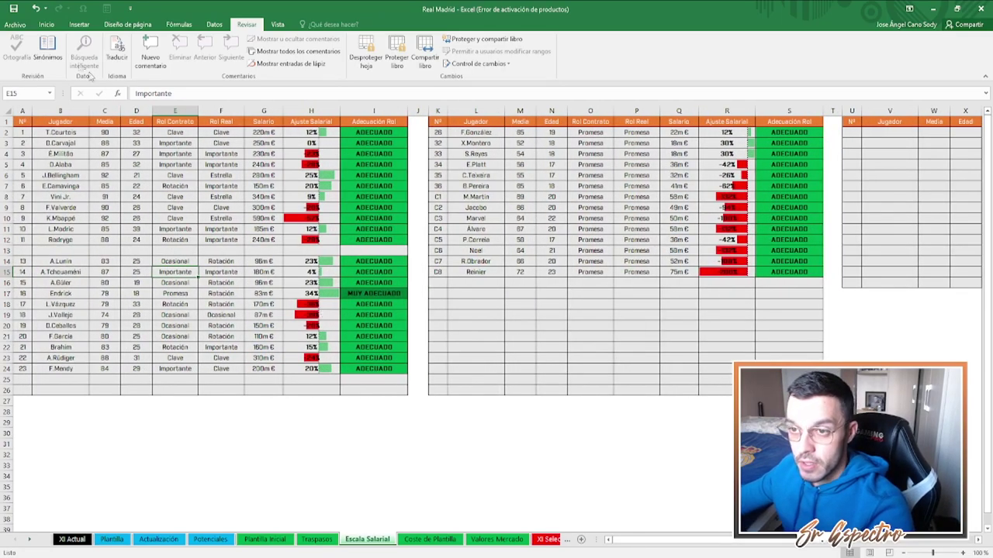
pyautogui.click(47, 24)
pyautogui.hscroll(10, 702, 498)
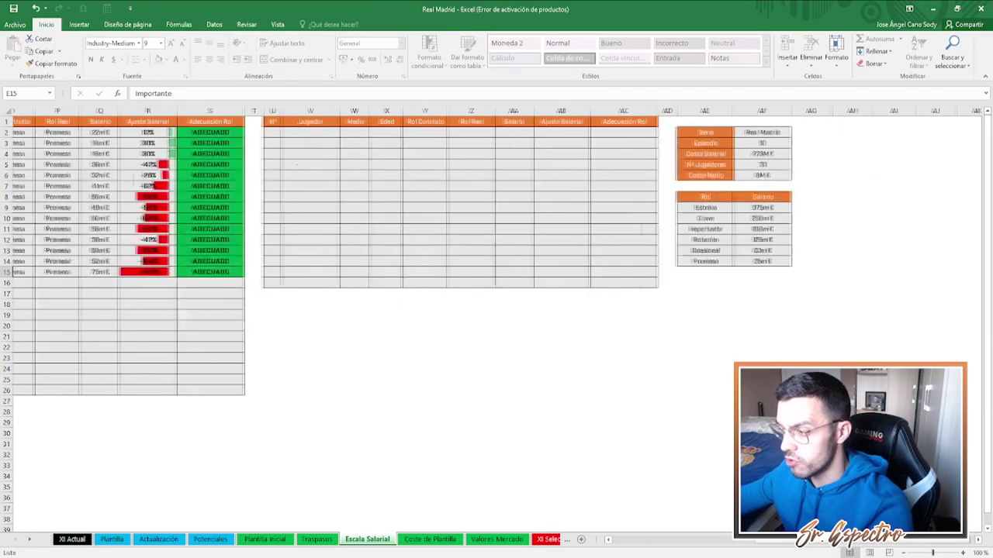
pyautogui.click(680, 542)
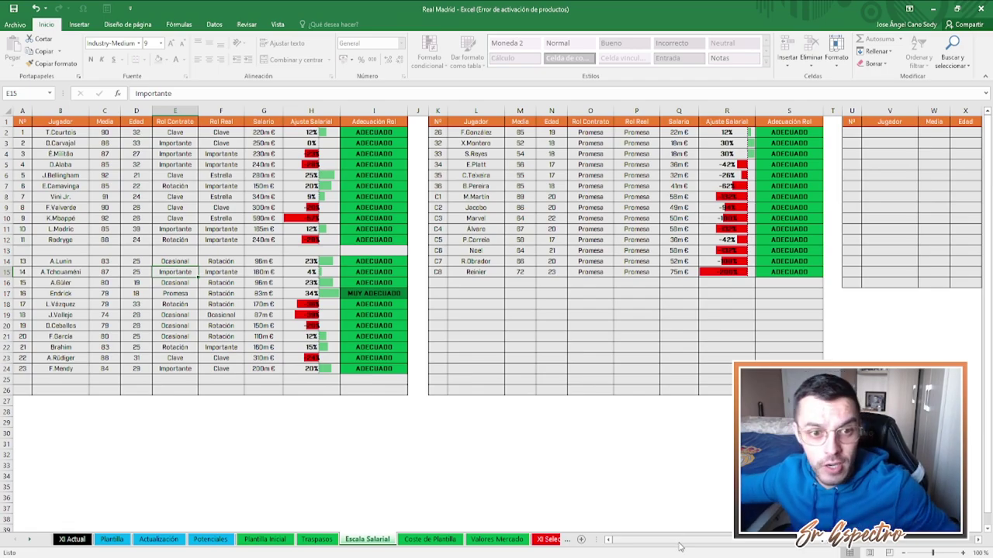
pyautogui.moveTo(680, 547); pyautogui.dragTo(790, 545)
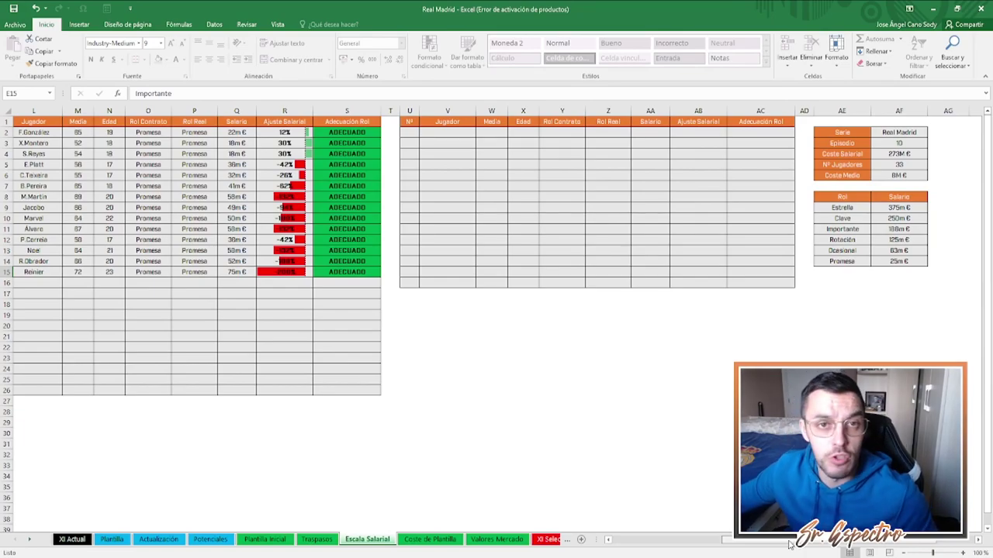
pyautogui.moveTo(789, 545); pyautogui.dragTo(621, 545)
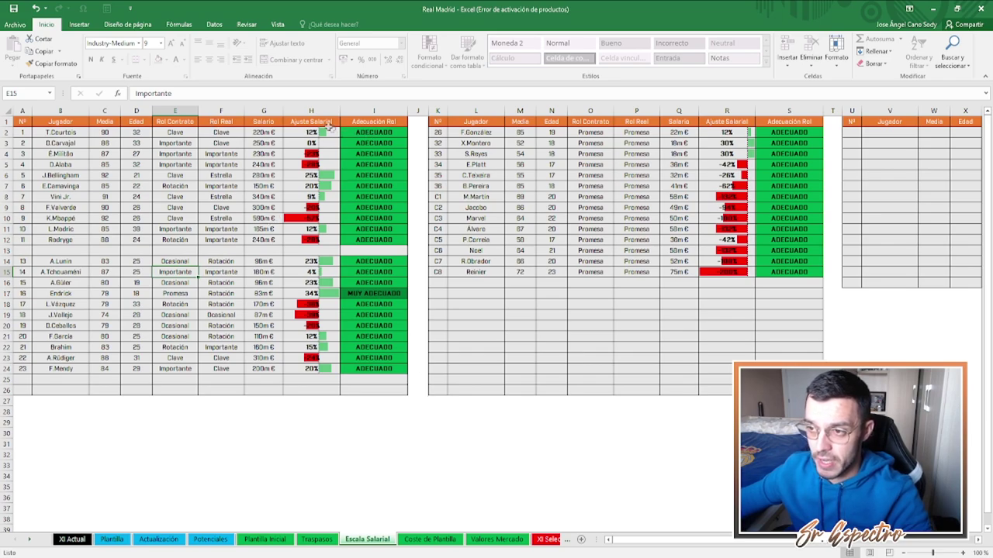
# Review the Rol Contrato column of the first-team table and select J.Bellingham's contract role
pyautogui.press('Up')
pyautogui.press('Up')
pyautogui.press('Up')
pyautogui.press('Up')
pyautogui.press('Up')
pyautogui.press('Up')
pyautogui.press('Up')
pyautogui.press('Up')
pyautogui.press('Up')
pyautogui.press('Up')
pyautogui.click(181, 175)
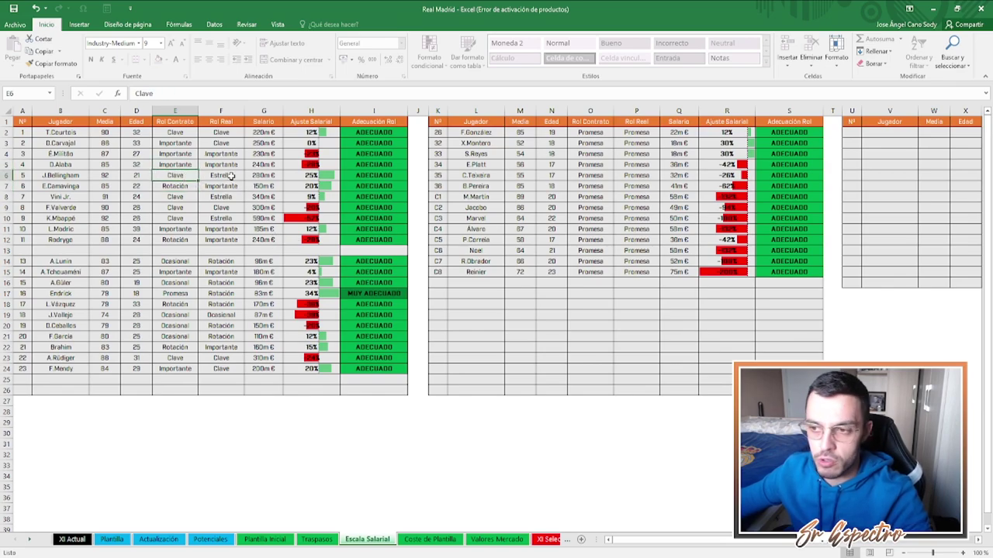
# Try Promesa as J.Bellingham's Rol Real to test the salary adjustment, and undo the change
pyautogui.click(230, 176)
pyautogui.moveTo(650, 542)
pyautogui.mouseDown()
pyautogui.moveTo(771, 543)
pyautogui.moveTo(650, 542)
pyautogui.mouseUp()
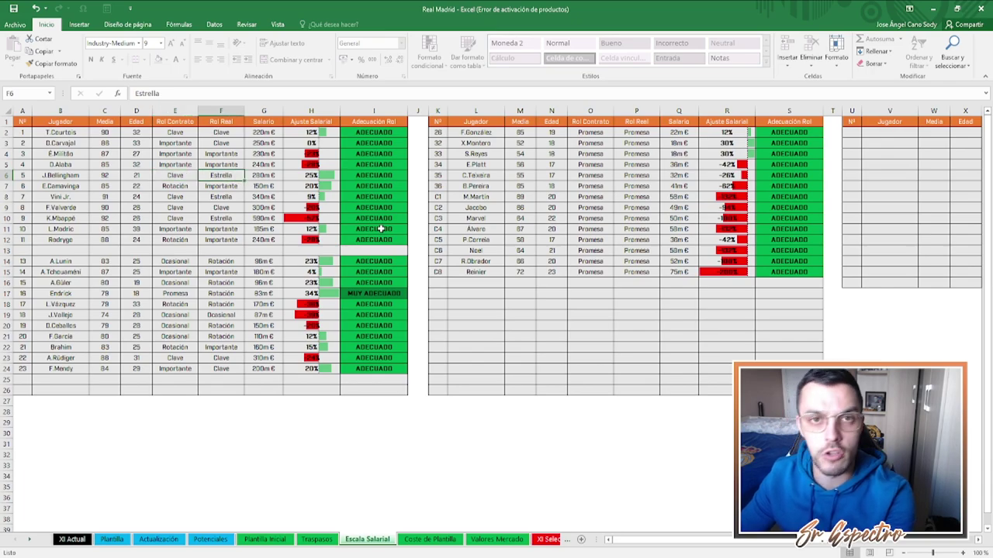
pyautogui.write('Promesa')
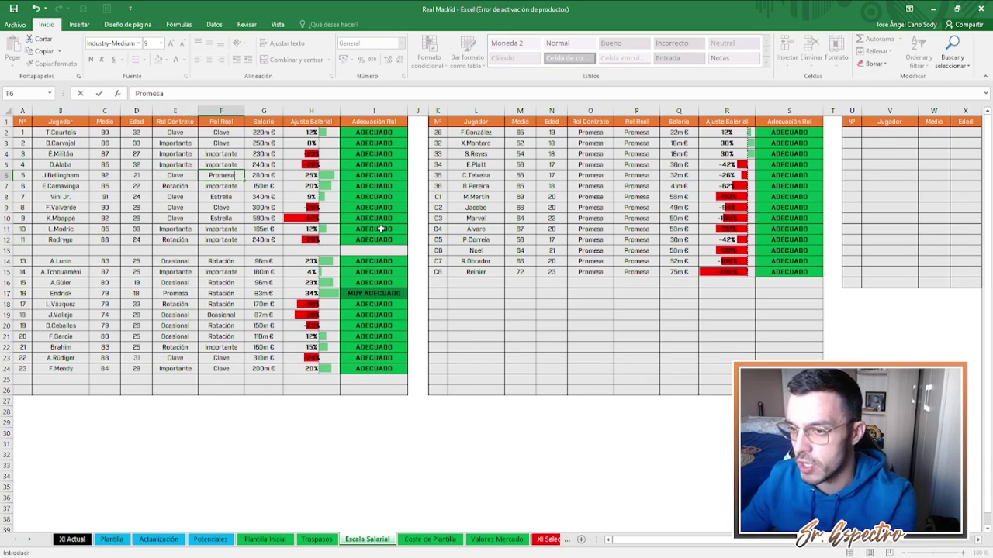
pyautogui.press('Return')
pyautogui.press('Up')
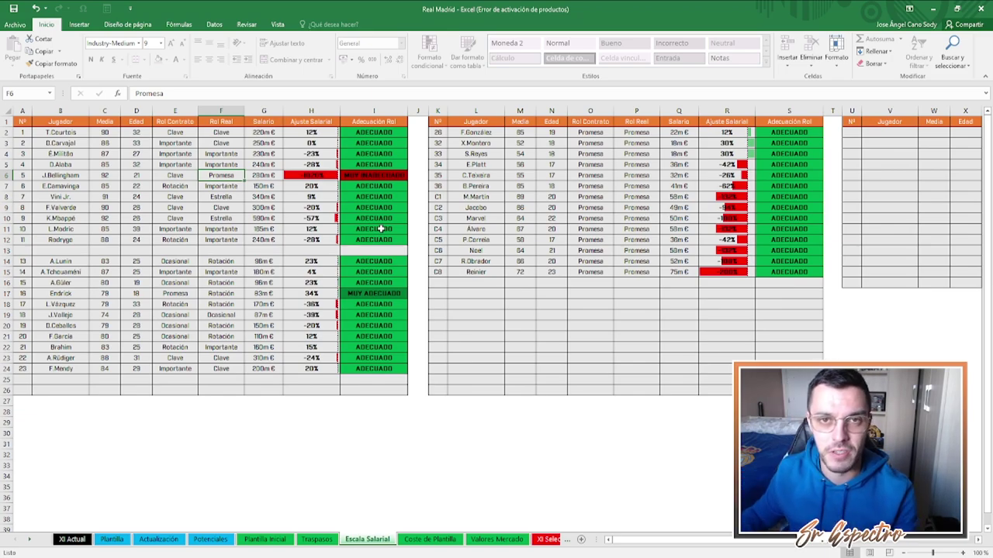
pyautogui.hotkey('ctrl', 'z')
pyautogui.press('Left')
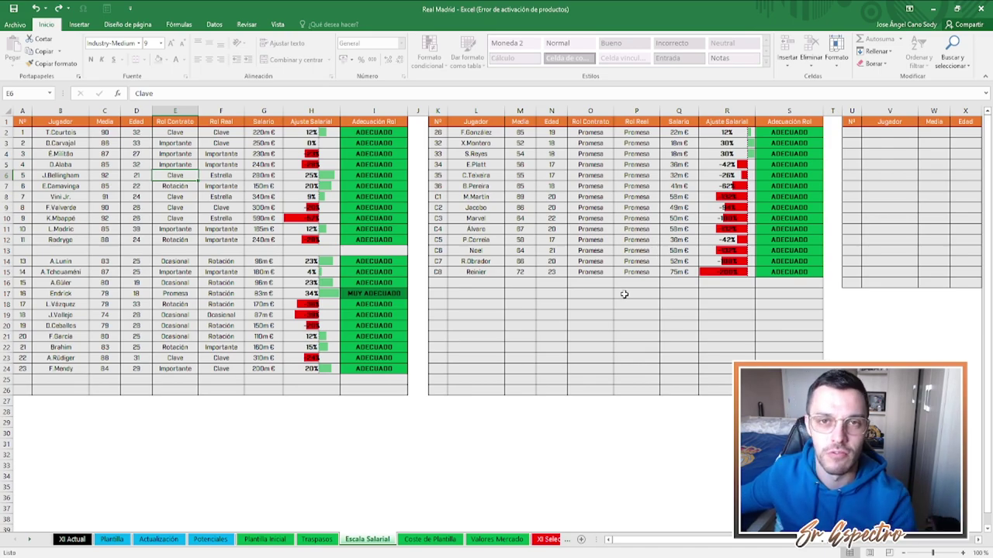
# Compare the cost summary of Coste de Plantilla with that of Escala Salarial, and open the Valores Mercado sheet
pyautogui.hotkey('ctrl', 'pagedown')
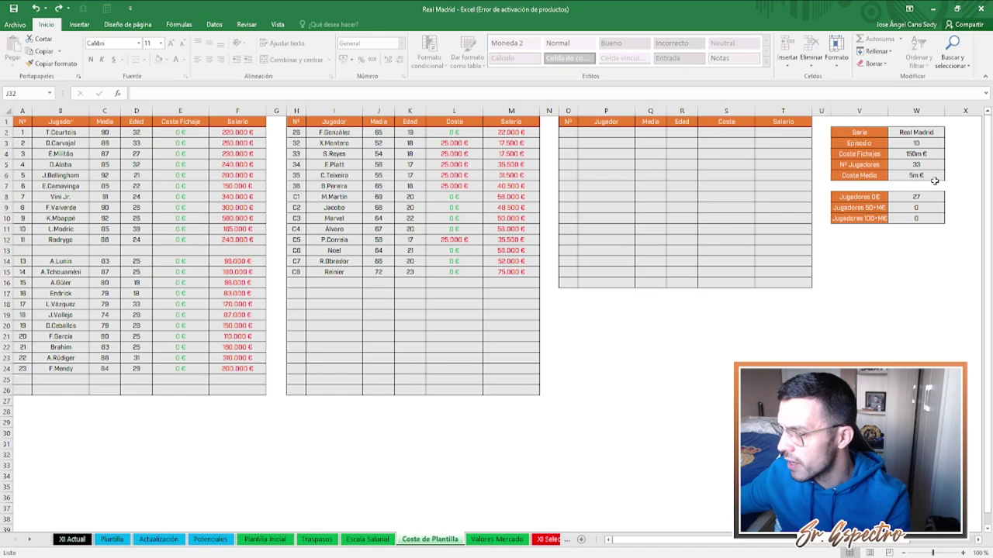
pyautogui.click(371, 539)
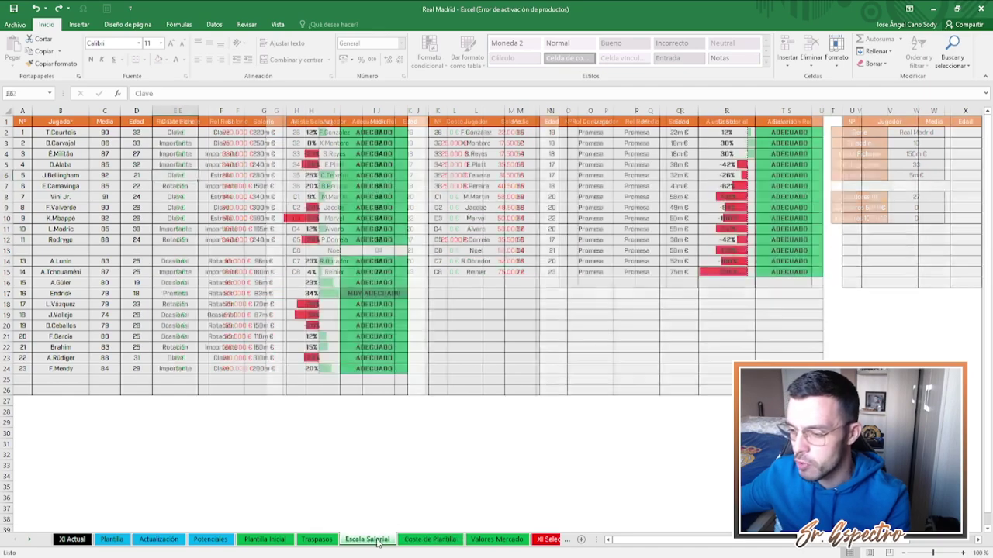
pyautogui.moveTo(691, 539); pyautogui.dragTo(725, 548)
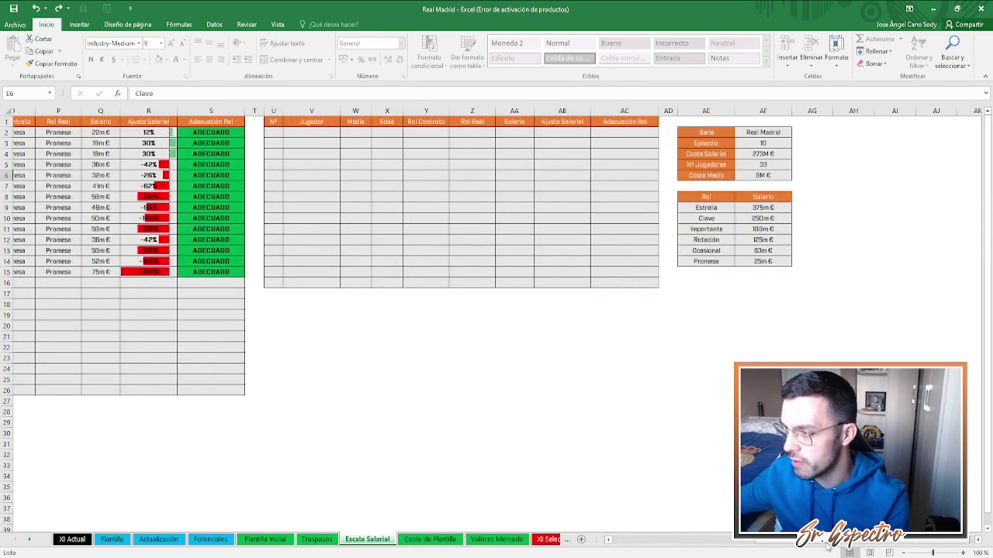
pyautogui.hscroll(1, 569, 370)
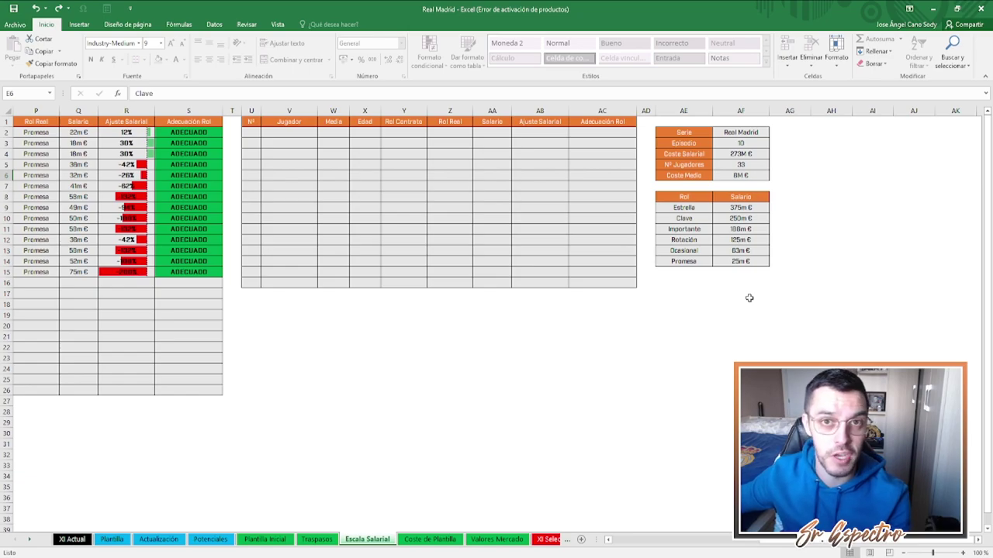
pyautogui.hotkey('ctrl', 'pagedown')
pyautogui.hotkey('ctrl', 'pagedown')
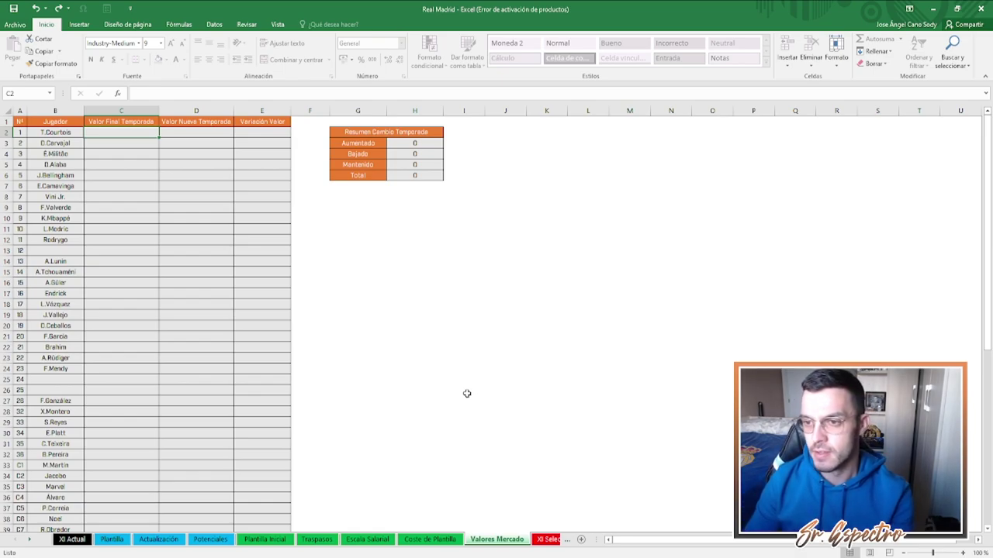
# Enter 35 as T.Courtois's Valor Final Temporada and 33 as the Valor Nueva Temporada
pyautogui.write('35')
pyautogui.press('Tab')
pyautogui.write('33')
pyautogui.press('Return')
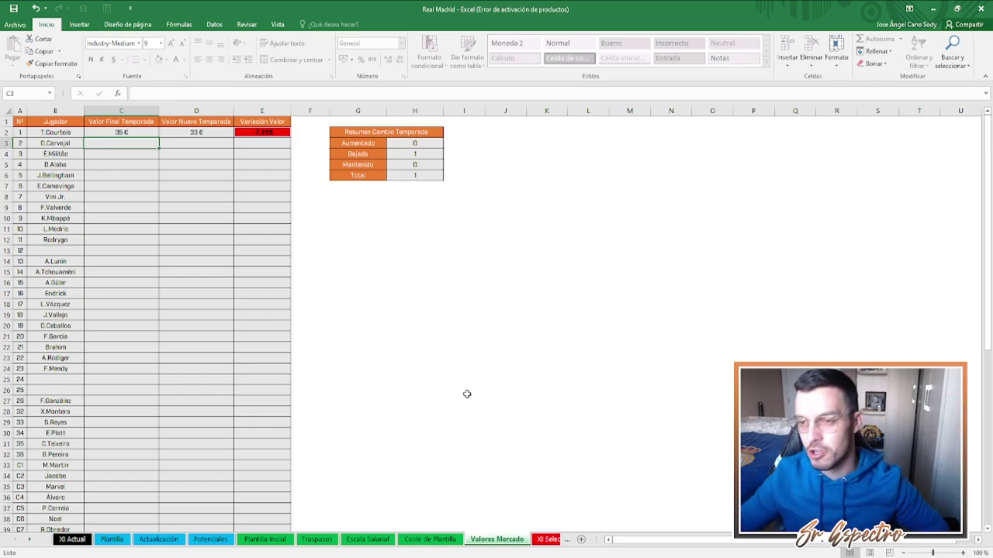
# Set T.Courtois's Valor Final Temporada to 35000000 and the Valor Nueva Temporada to 33000000
pyautogui.press('Up')
pyautogui.press('Right')
pyautogui.press('Left')
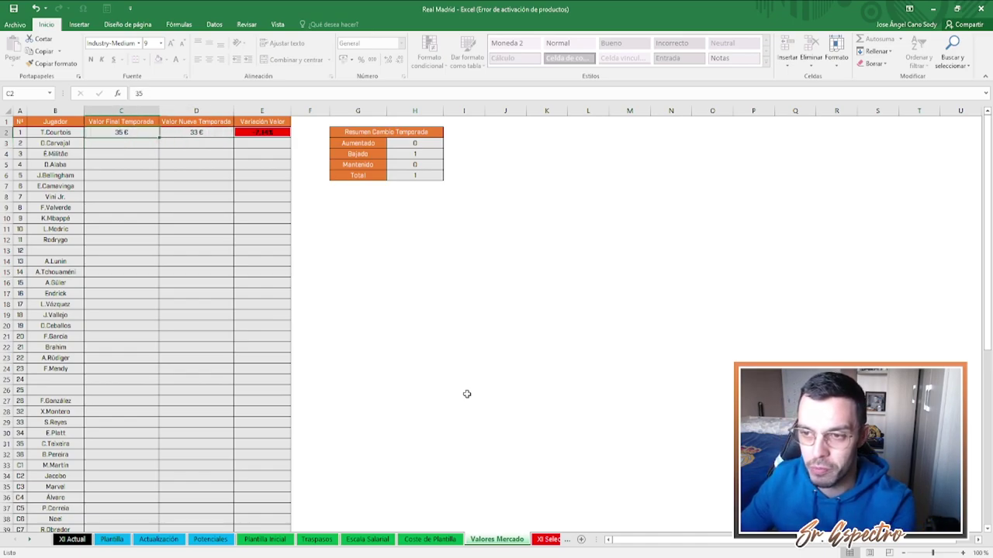
pyautogui.write('35000000')
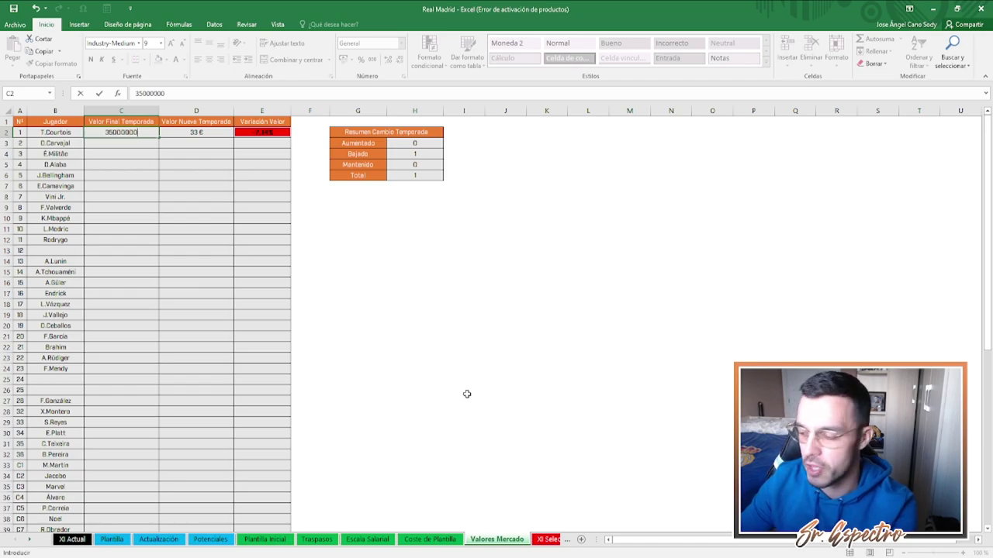
pyautogui.press('Right')
pyautogui.write('33000000')
pyautogui.press('Return')
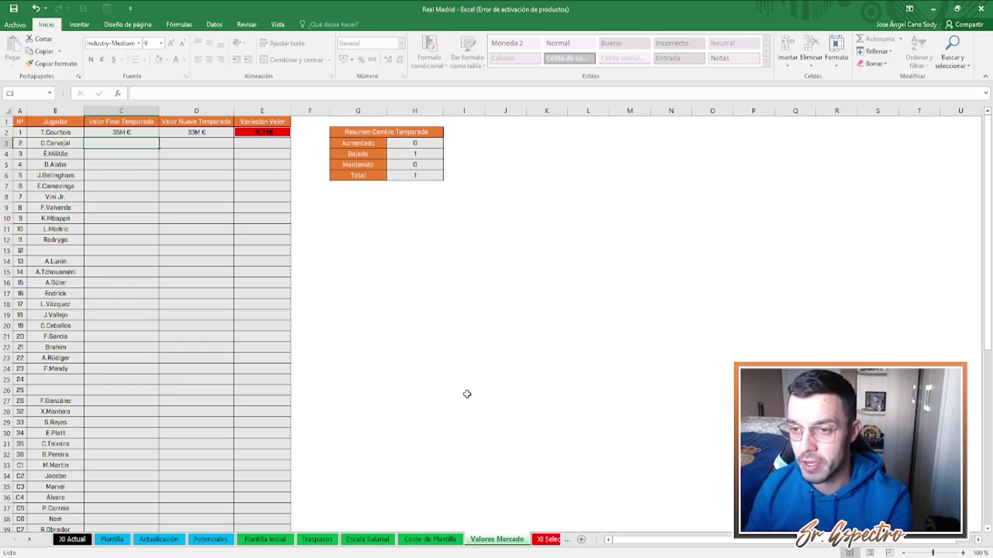
pyautogui.press('Up')
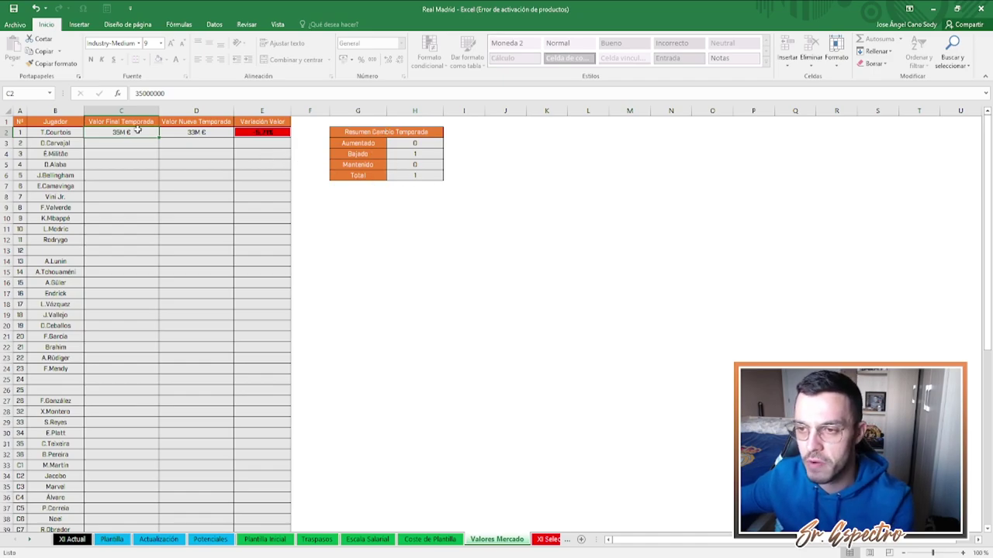
# Review the player rows of the Valores Mercado sheet, and open the XI Selección sheet
pyautogui.scroll(-7, 194, 248)
pyautogui.scroll(7, 195, 248)
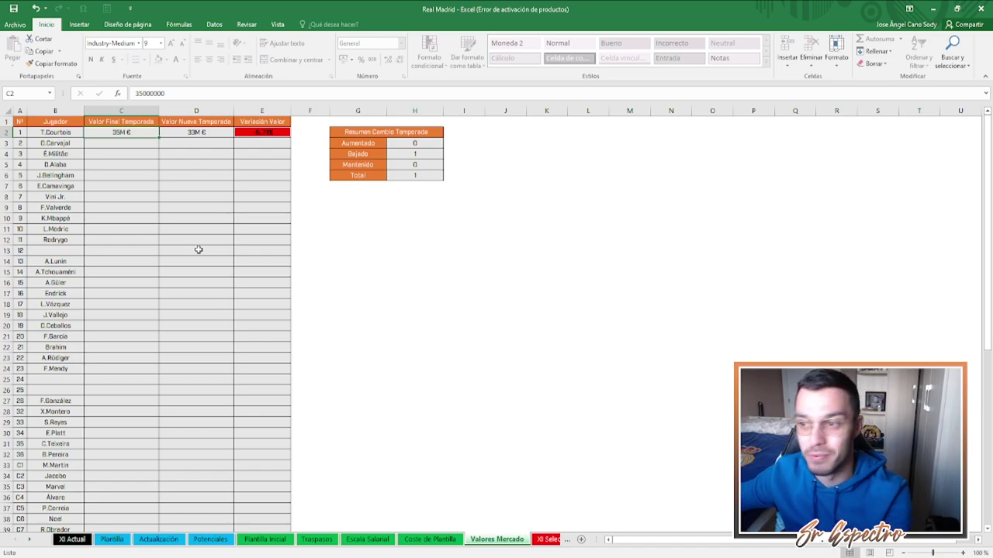
pyautogui.scroll(-3, 175, 259)
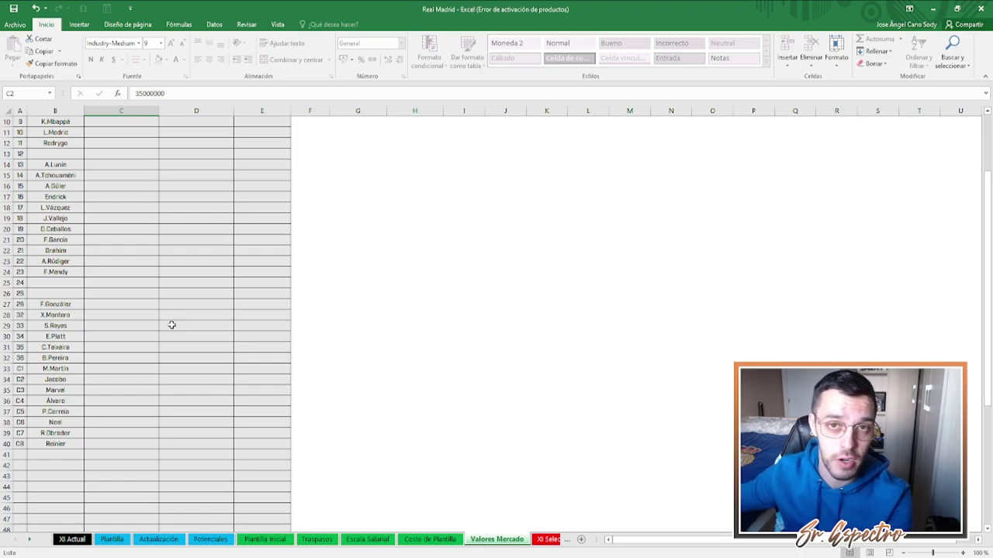
pyautogui.click(548, 539)
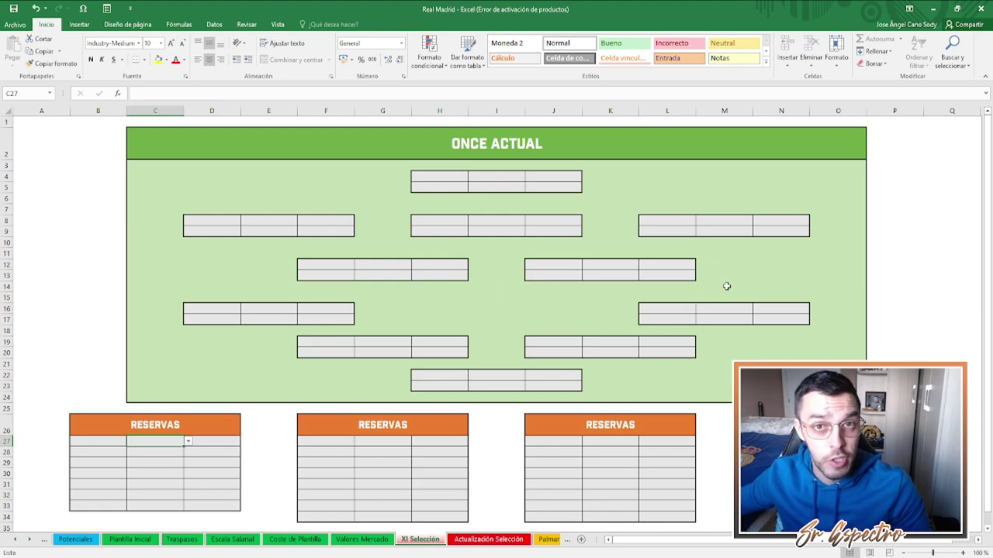
# Compare the player table of Actualización Selección with the lineup and reserves of XI Selección, and open the Palmarés sheet
pyautogui.click(488, 539)
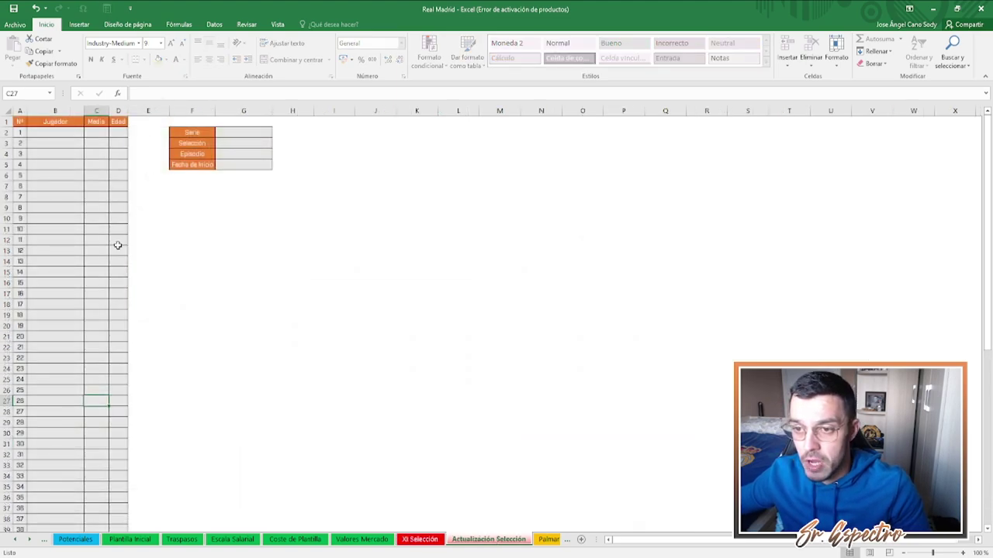
pyautogui.scroll(-10, 117, 245)
pyautogui.scroll(10, 117, 245)
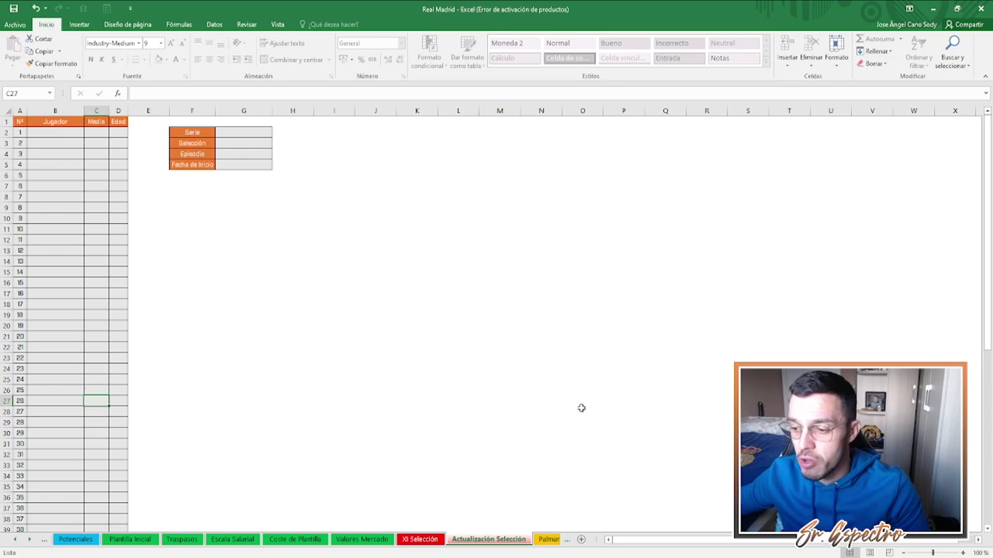
pyautogui.click(431, 541)
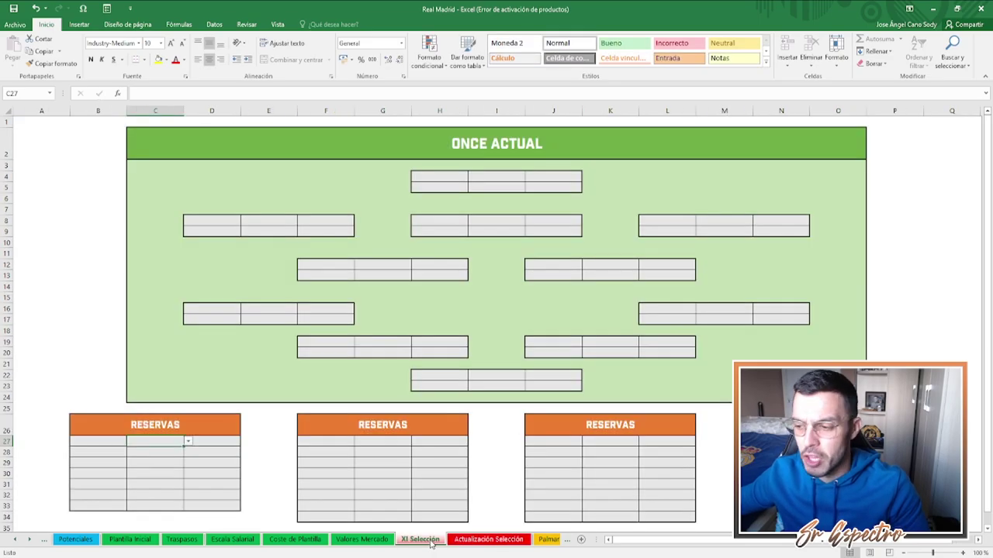
pyautogui.click(489, 539)
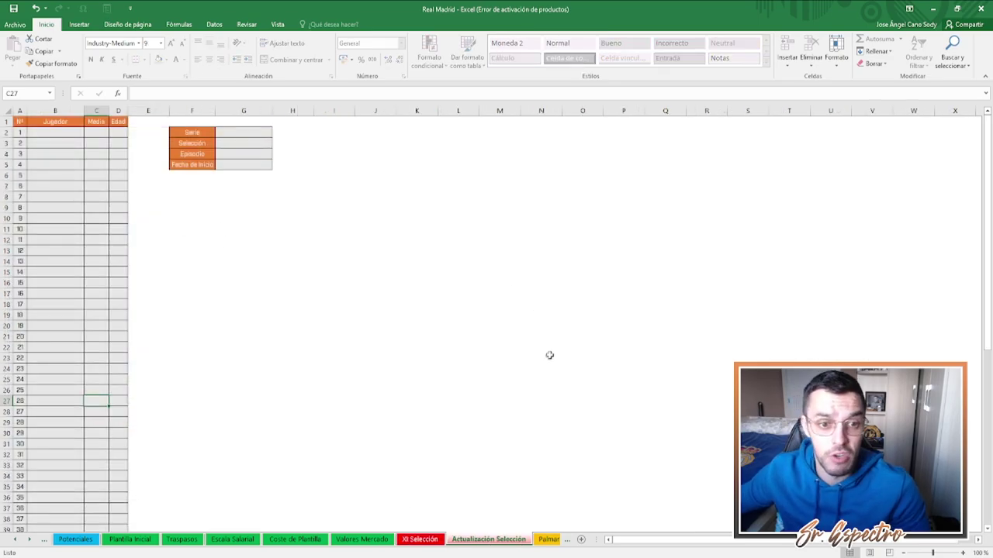
pyautogui.click(423, 539)
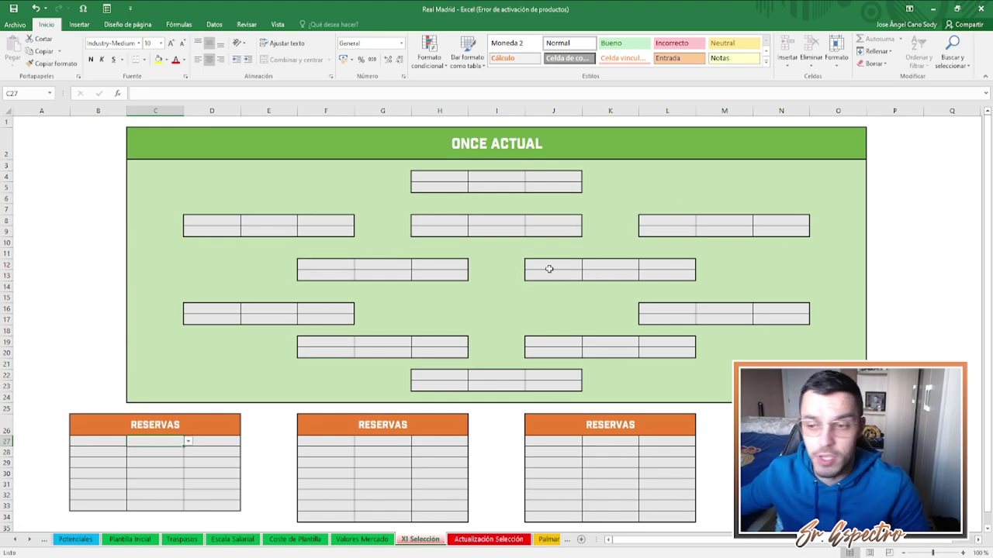
pyautogui.click(486, 539)
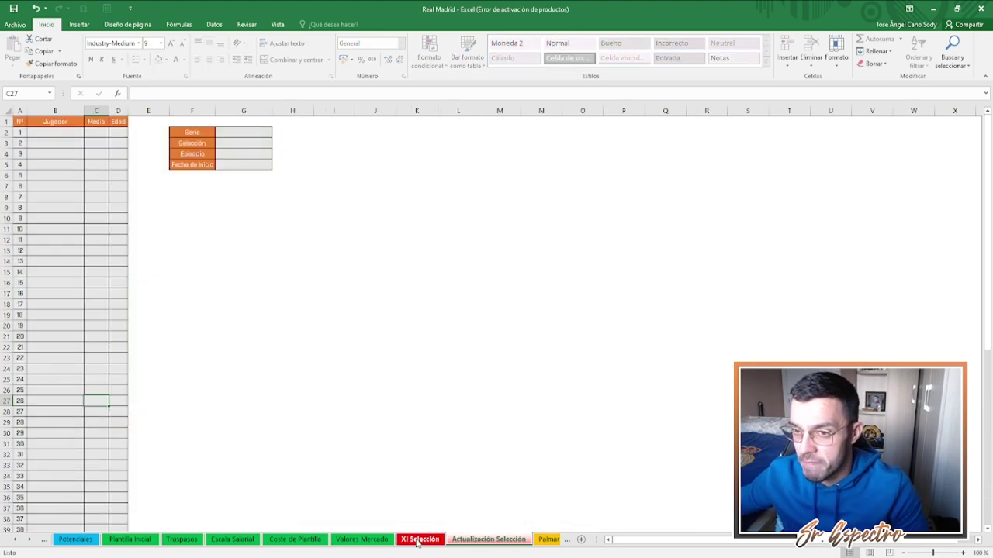
pyautogui.click(62, 134)
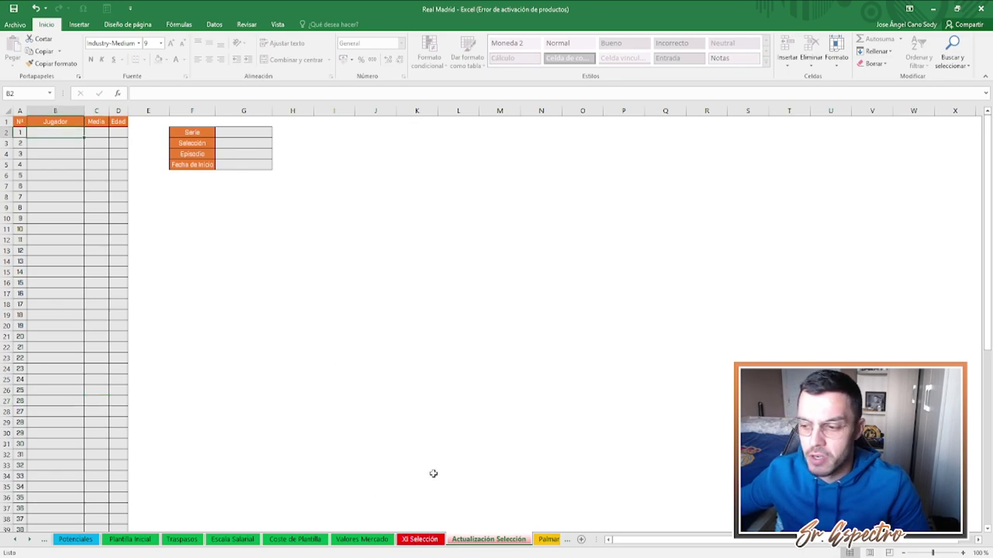
pyautogui.click(419, 539)
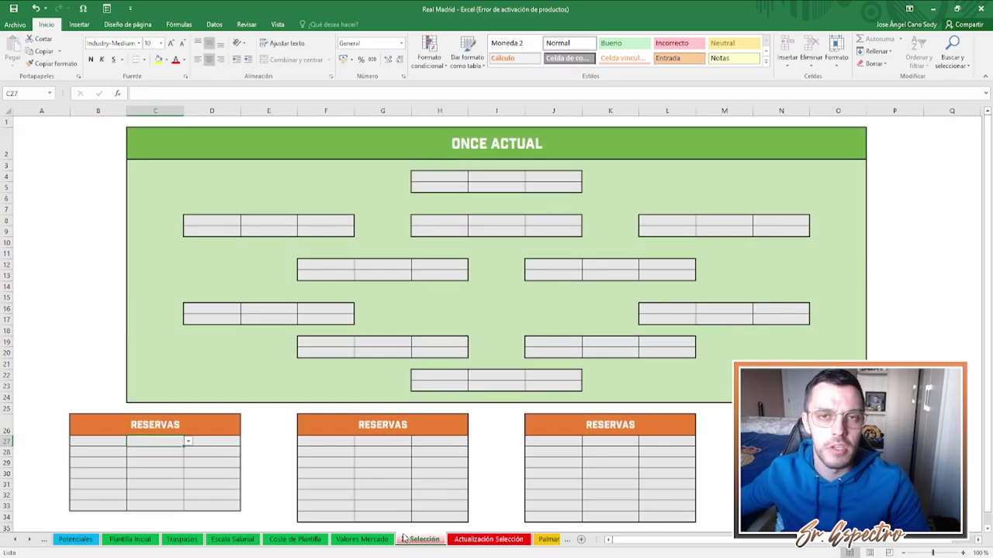
pyautogui.click(548, 539)
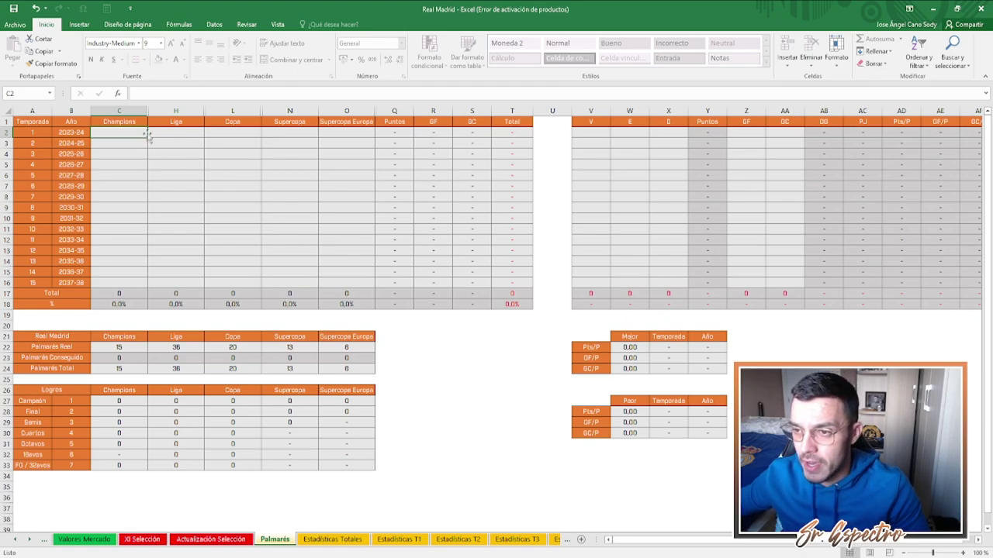
# Unprotect Palmarés to try unhiding the competition columns between Champions and Supercopa Europa, undo that, and protect the sheet again
pyautogui.click(247, 24)
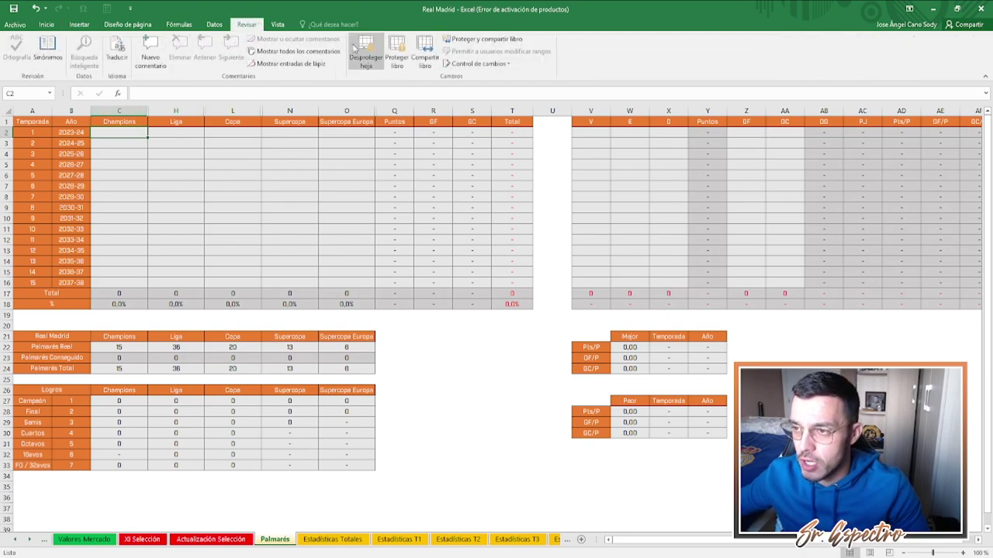
pyautogui.moveTo(145, 111); pyautogui.dragTo(303, 111)
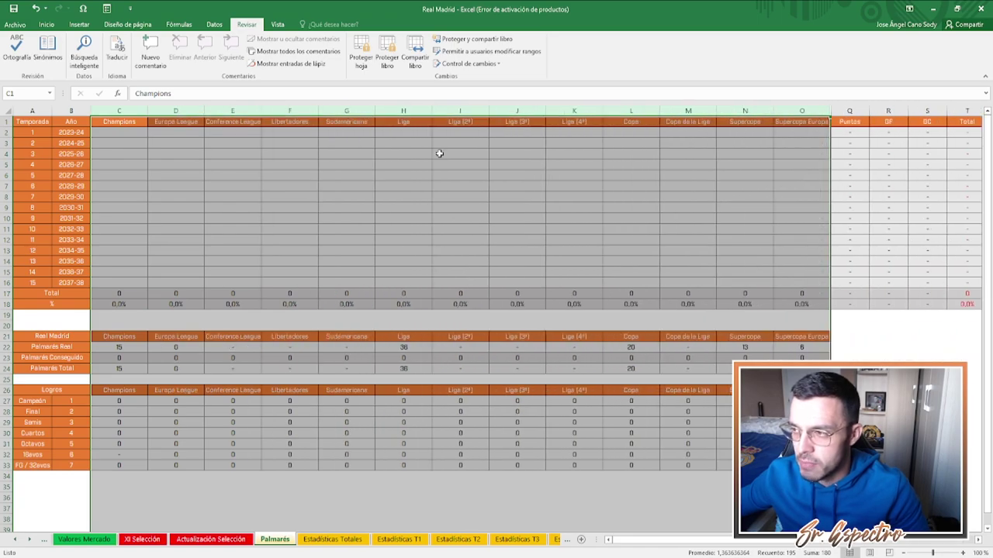
pyautogui.hotkey('ctrl', 'z')
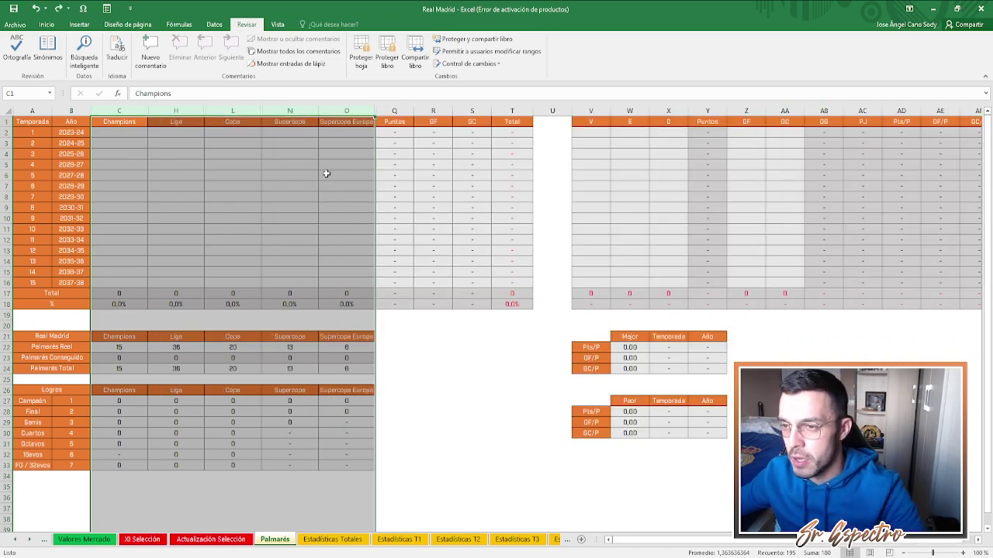
pyautogui.click(326, 174)
pyautogui.click(360, 54)
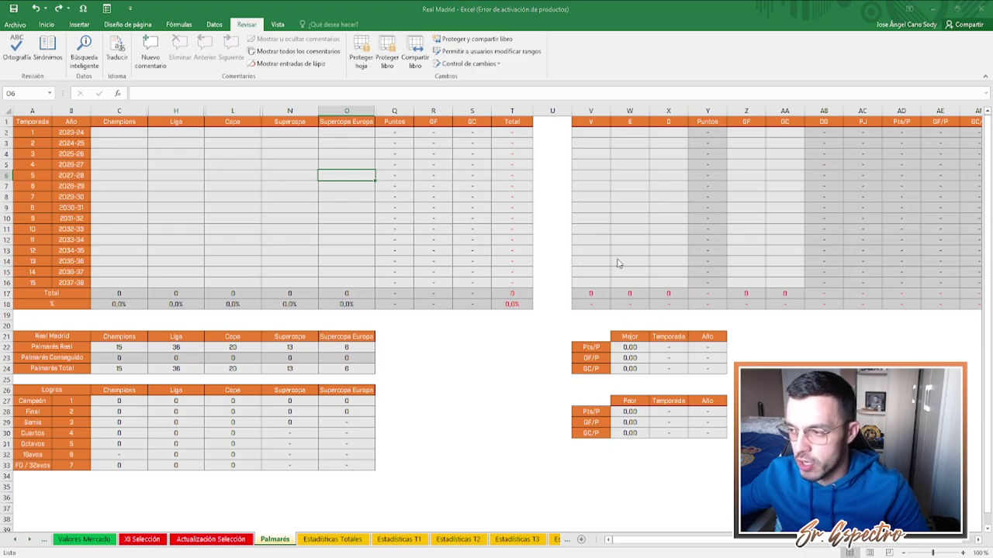
# Examine the Palmarés entry ranges for the competitions from Champions to Supercopa Europa and for the V, E, D, GF and GC columns
pyautogui.click(138, 132)
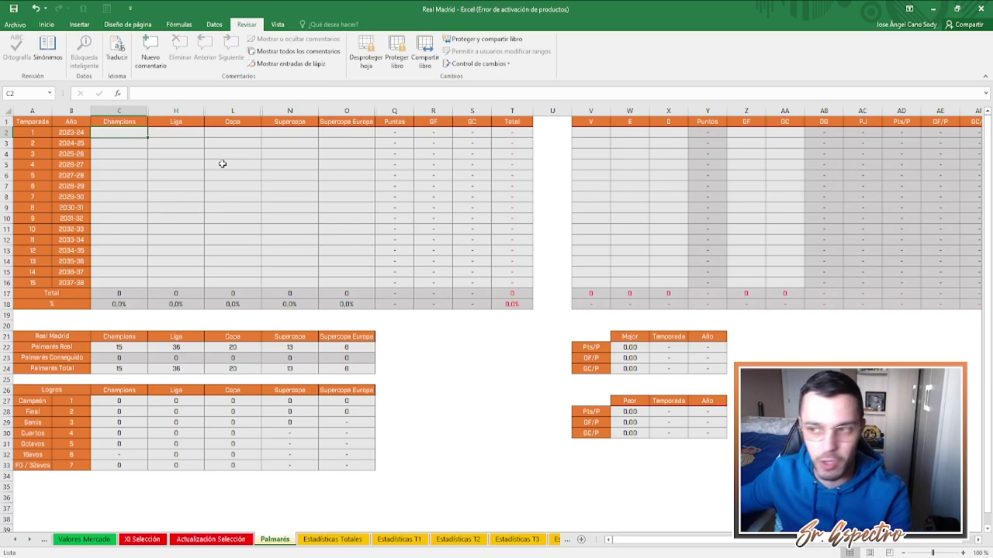
pyautogui.click(624, 143)
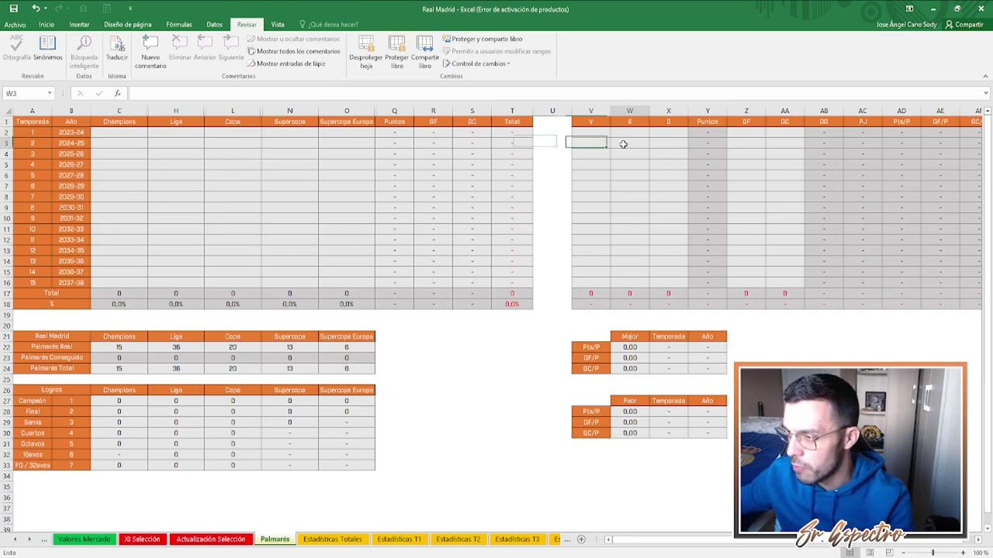
pyautogui.moveTo(658, 281)
pyautogui.mouseDown()
pyautogui.moveTo(638, 214)
pyautogui.moveTo(591, 132)
pyautogui.mouseUp()
pyautogui.moveTo(746, 135); pyautogui.dragTo(781, 273)
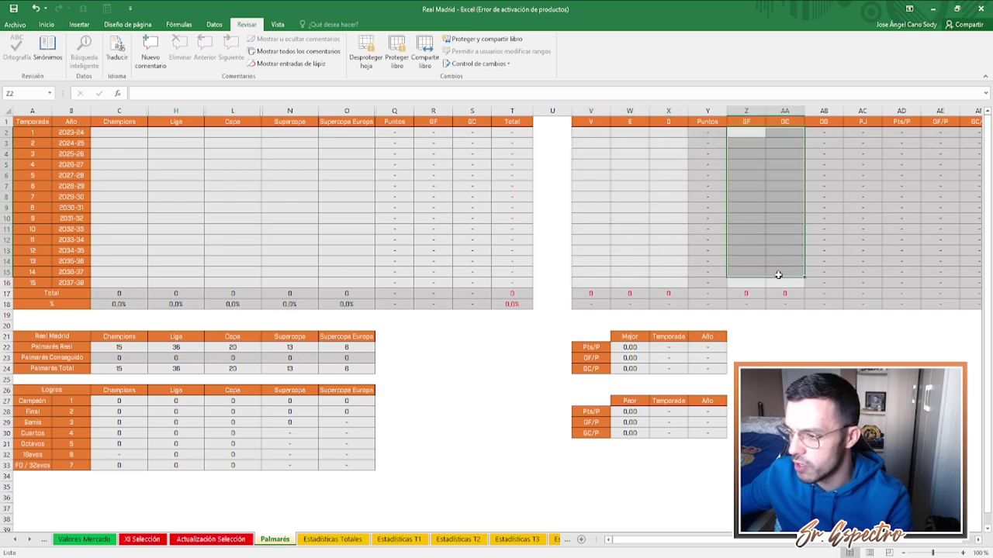
pyautogui.click(780, 273)
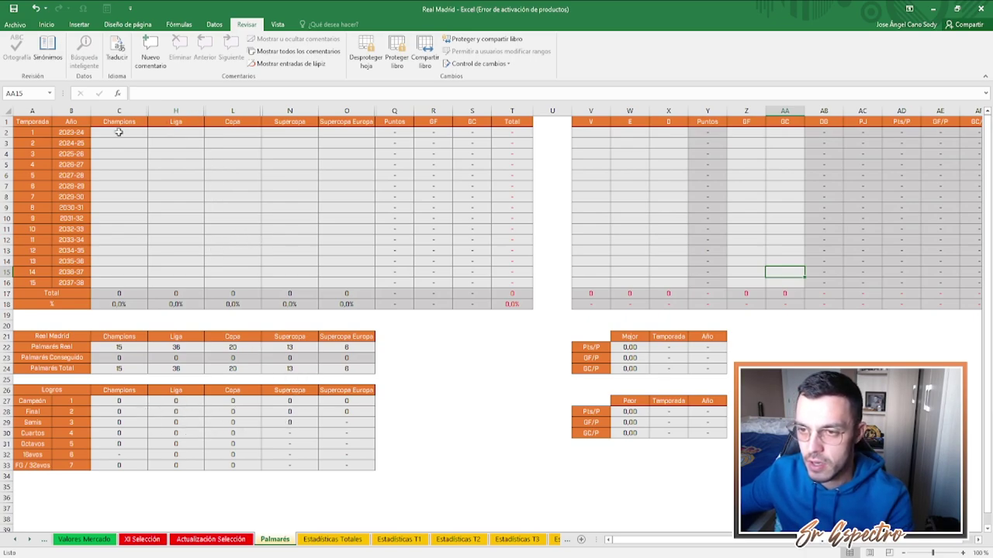
pyautogui.moveTo(146, 132)
pyautogui.mouseDown()
pyautogui.moveTo(259, 184)
pyautogui.moveTo(354, 264)
pyautogui.moveTo(334, 274)
pyautogui.mouseUp()
pyautogui.click(233, 186)
pyautogui.moveTo(168, 154); pyautogui.dragTo(250, 204)
pyautogui.click(250, 204)
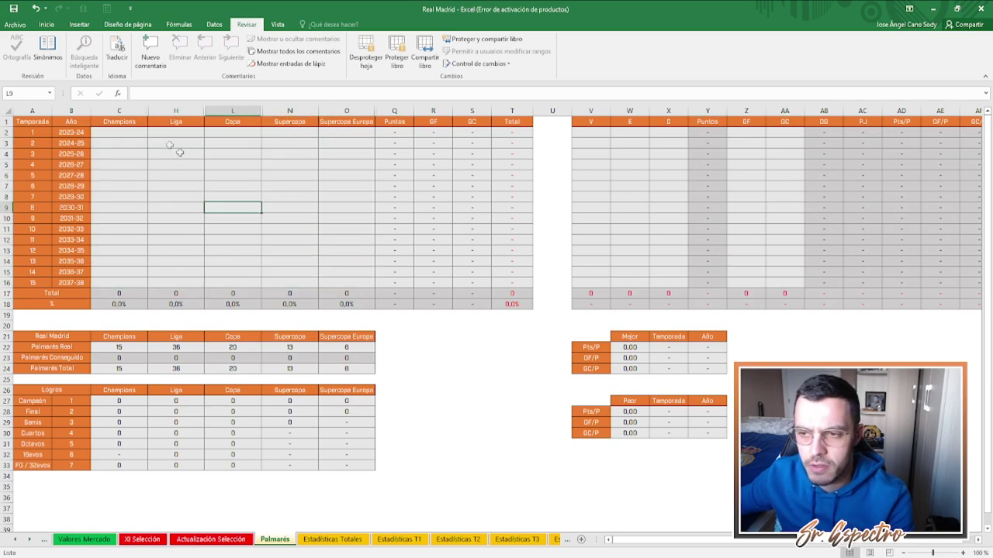
pyautogui.click(135, 131)
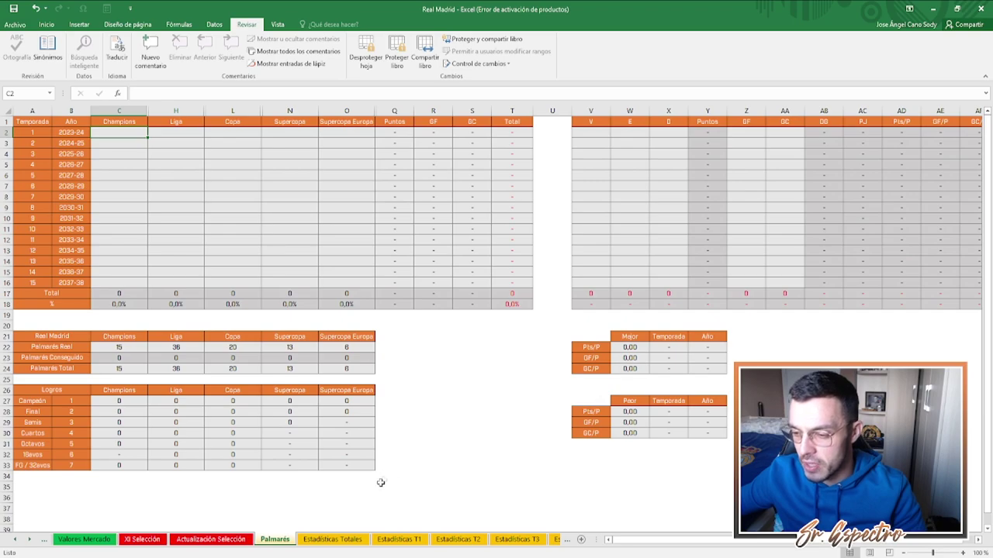
# Open the Estadísticas Totales sheet and enter T.Courtois as player number 1
pyautogui.click(332, 539)
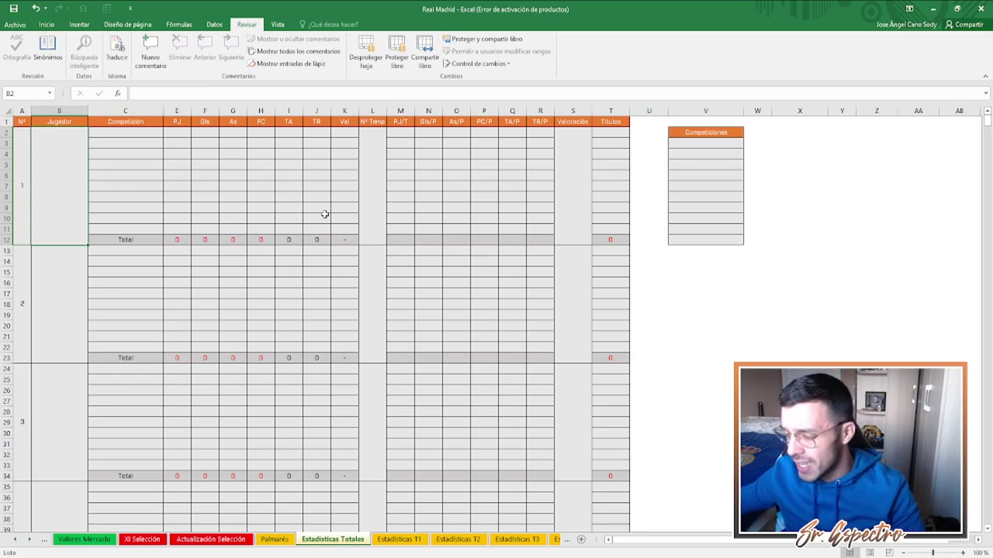
pyautogui.click(700, 144)
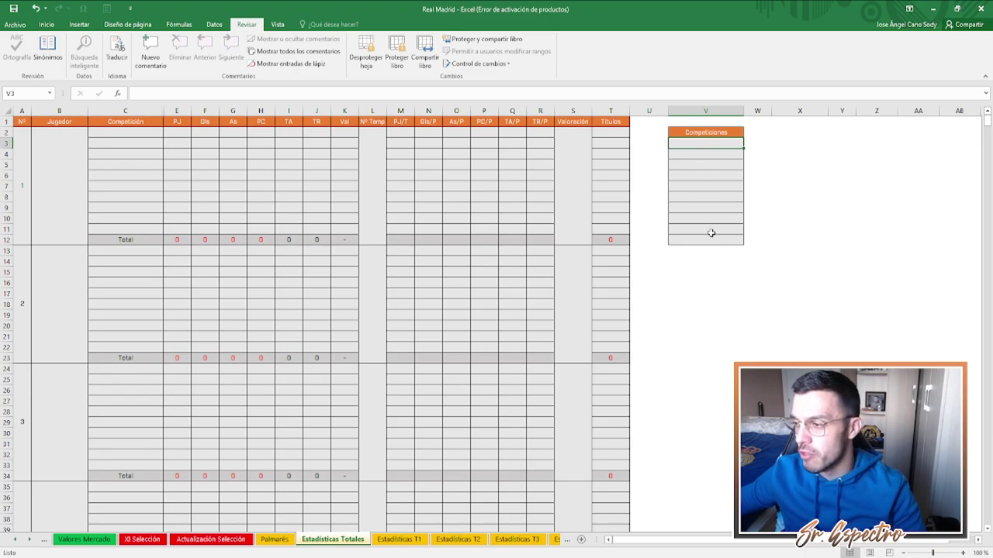
pyautogui.click(85, 167)
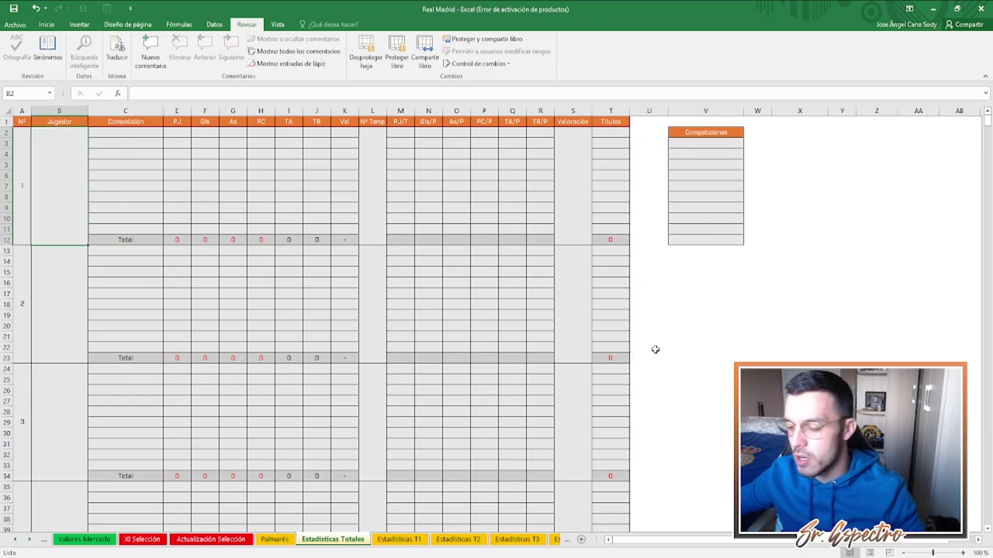
pyautogui.write('T.Courtois')
pyautogui.press('Return')
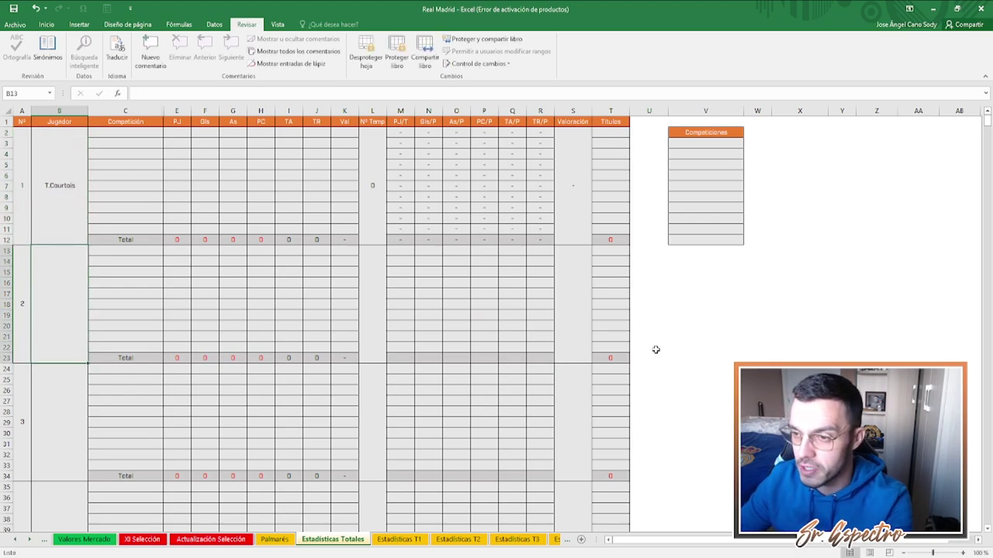
# Fill the Competiciones list with LaLiga, UEFA Champions League, Supercopa and Copa de España
pyautogui.press('Up')
pyautogui.write('LaLiga')
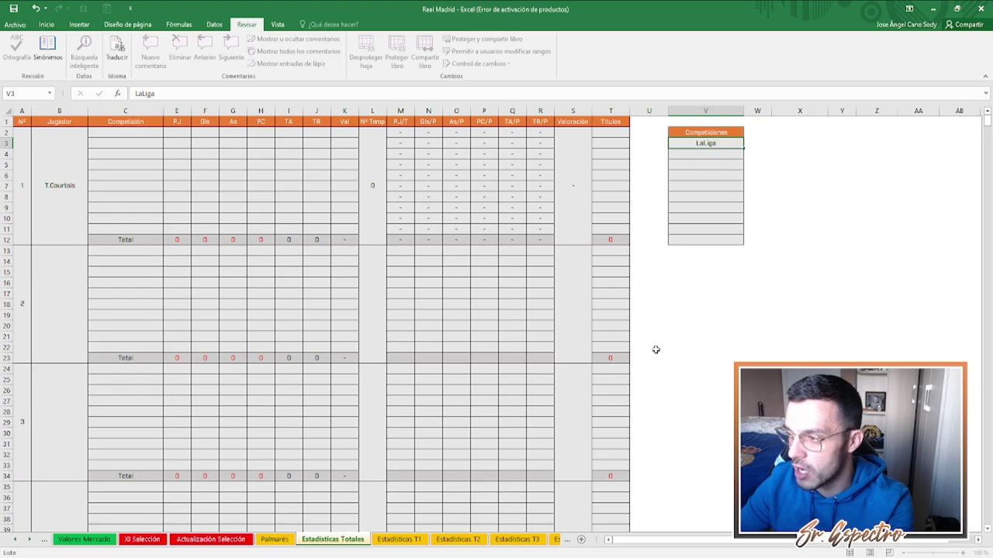
pyautogui.press('Return')
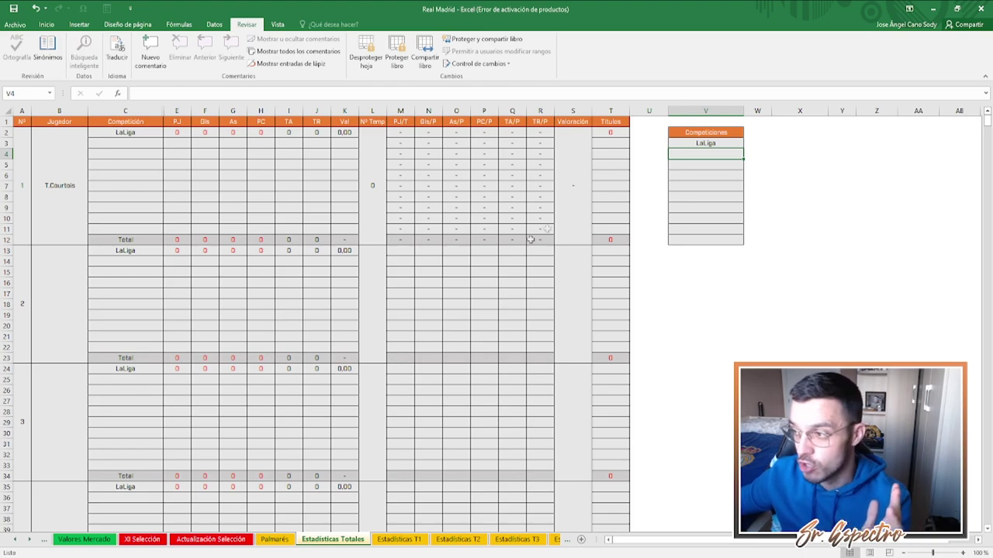
pyautogui.click(676, 147)
pyautogui.click(685, 154)
pyautogui.write('UEFA Champions League')
pyautogui.press('Return')
pyautogui.write('Supercopa')
pyautogui.press('Return')
pyautogui.write('Copa de España')
pyautogui.press('Return')
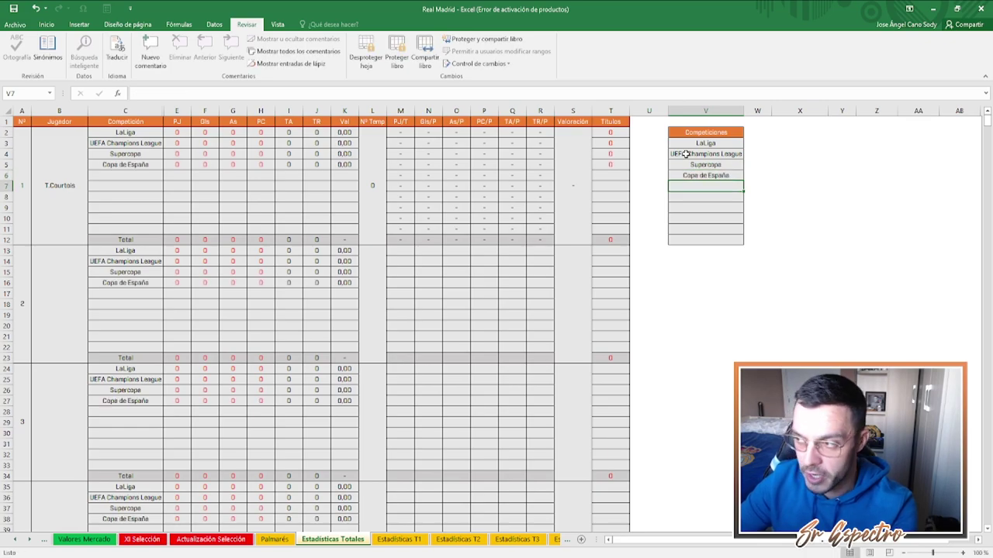
# Add UEFA Super Cup as the fifth entry of the Competiciones list
pyautogui.write('Su')
pyautogui.press('BackSpace')
pyautogui.press('BackSpace')
pyautogui.press('BackSpace')
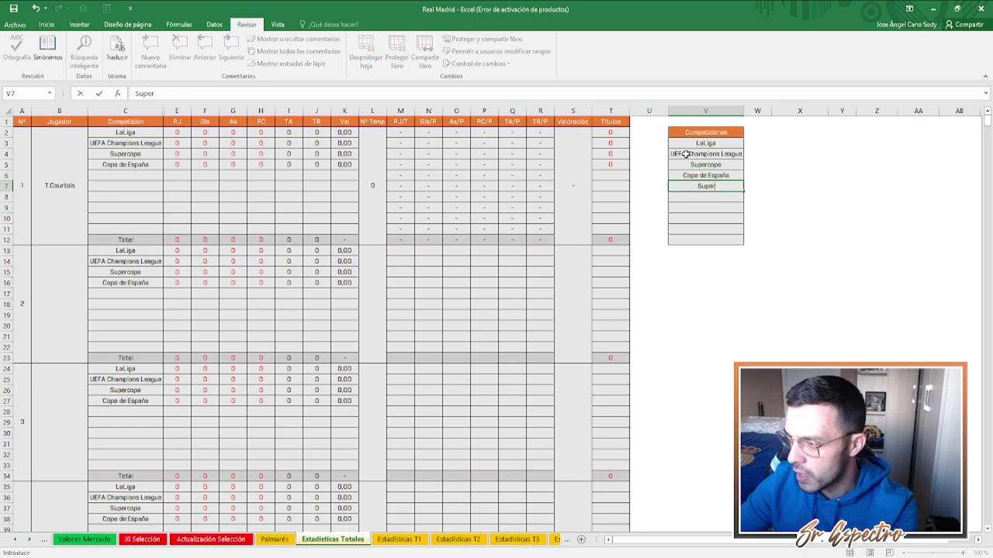
pyautogui.write('UEFA Super C')
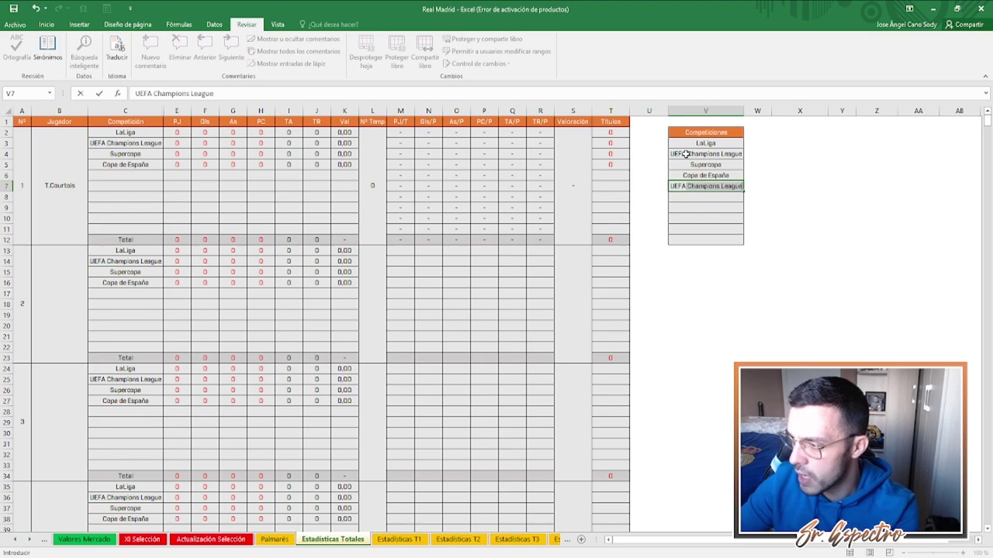
pyautogui.write('up')
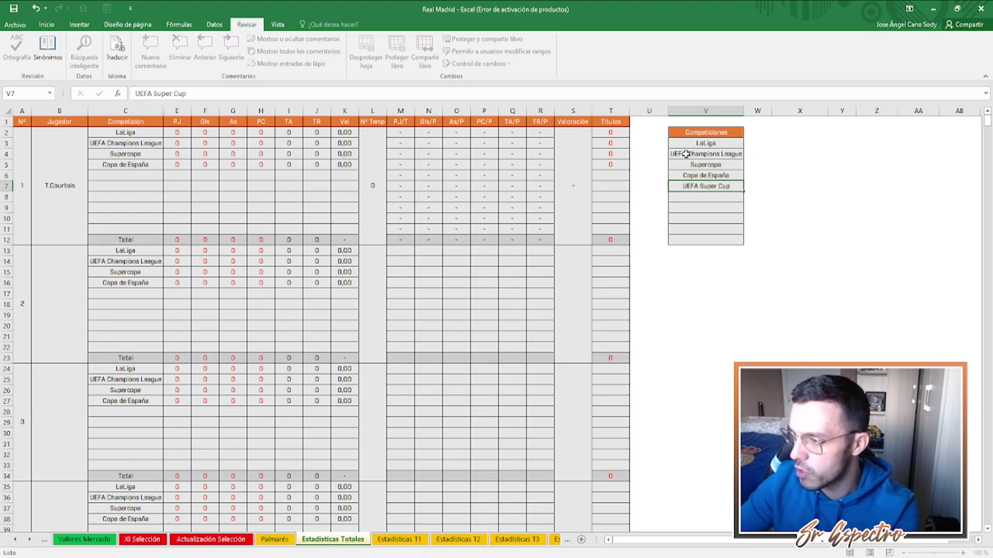
pyautogui.press('Return')
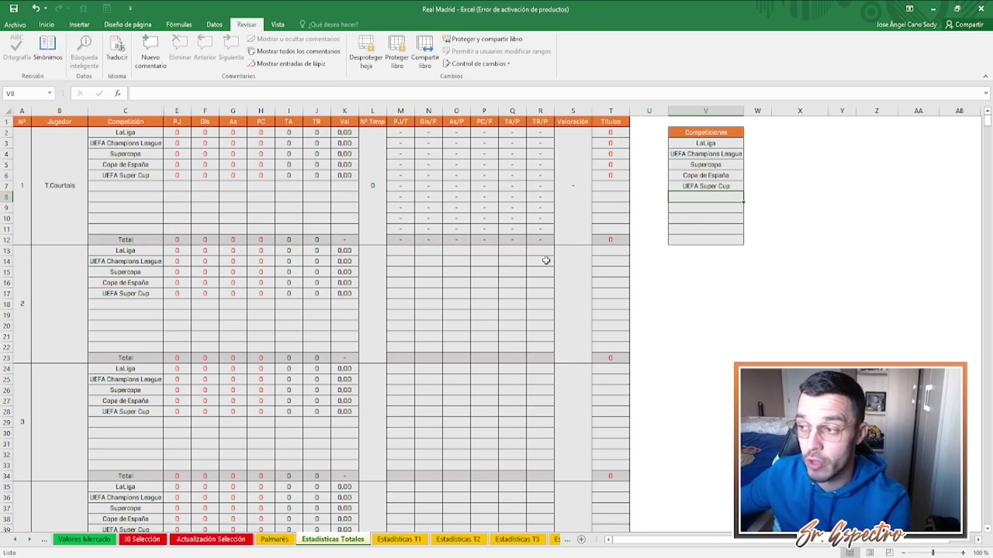
# Clear all the entries from the Competiciones list, and select T.Courtois's name cell
pyautogui.moveTo(697, 142); pyautogui.dragTo(694, 207)
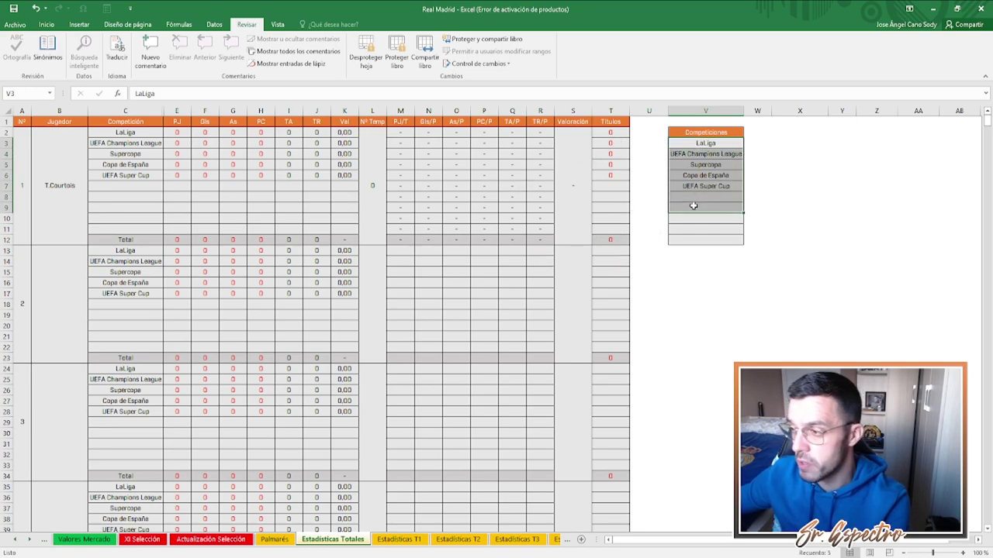
pyautogui.press('Delete')
pyautogui.click(33, 146)
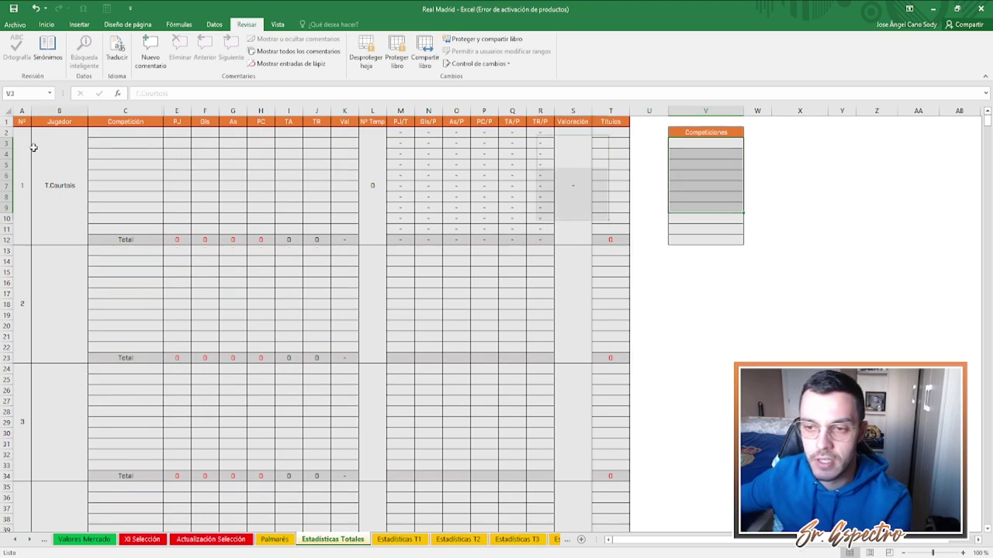
# Look through the Estadísticas T1 to T4 season sheets and return to Estadísticas Totales
pyautogui.hotkey('ctrl', 'pagedown')
pyautogui.click(30, 539)
pyautogui.click(30, 539)
pyautogui.click(214, 539)
pyautogui.click(268, 541)
pyautogui.click(335, 541)
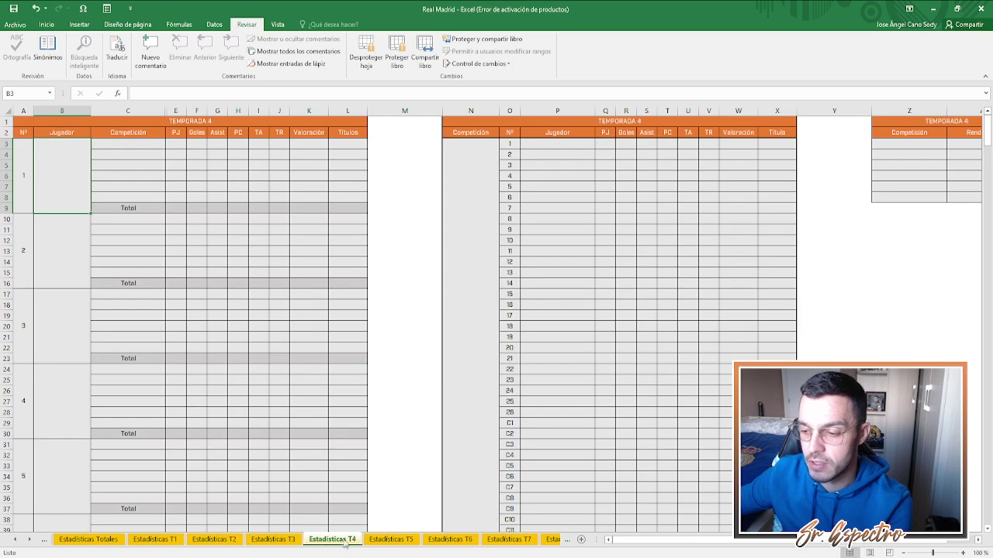
pyautogui.click(154, 538)
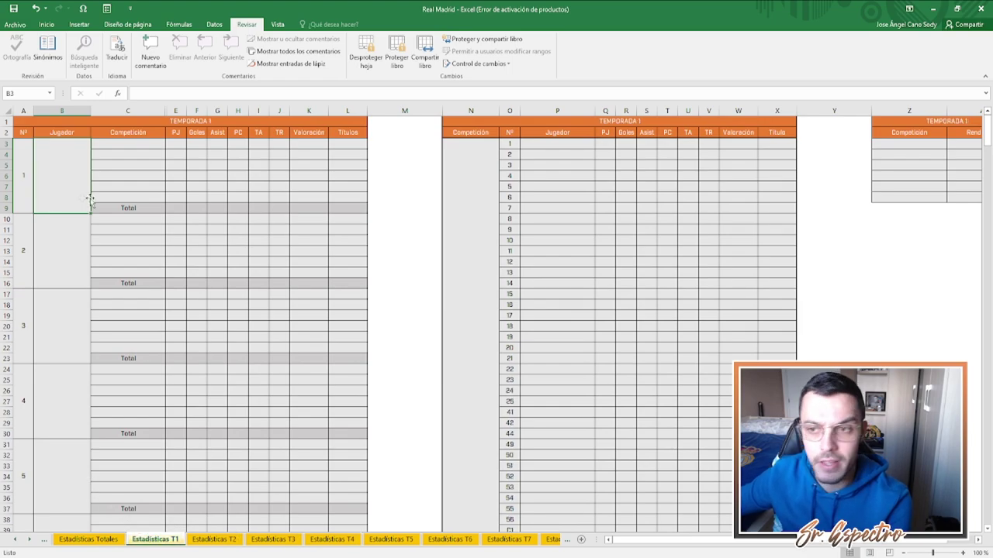
pyautogui.click(88, 539)
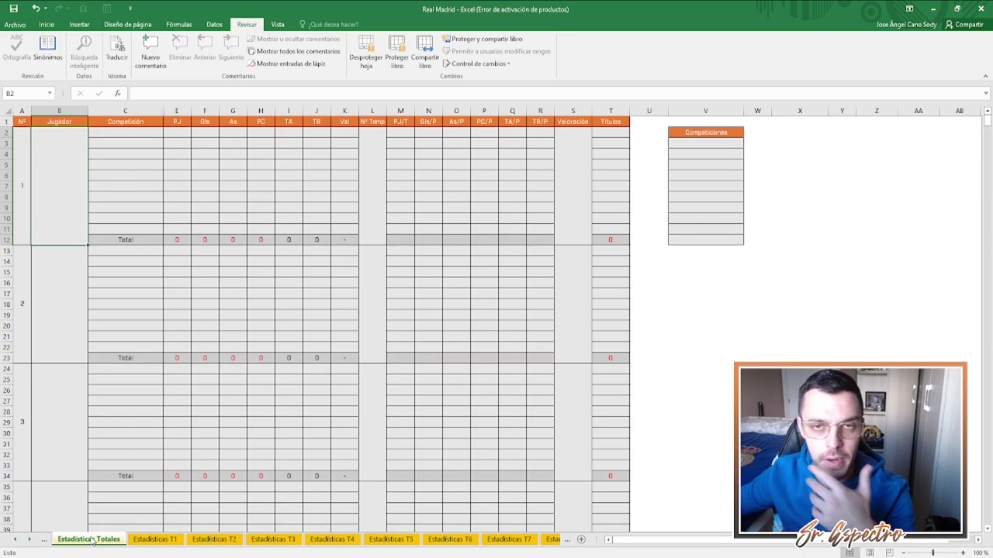
# On the Estadísticas T1 sheet, enter T.Courtois as player number 1
pyautogui.click(153, 539)
pyautogui.click(196, 174)
pyautogui.click(59, 174)
pyautogui.write('T.Courtois')
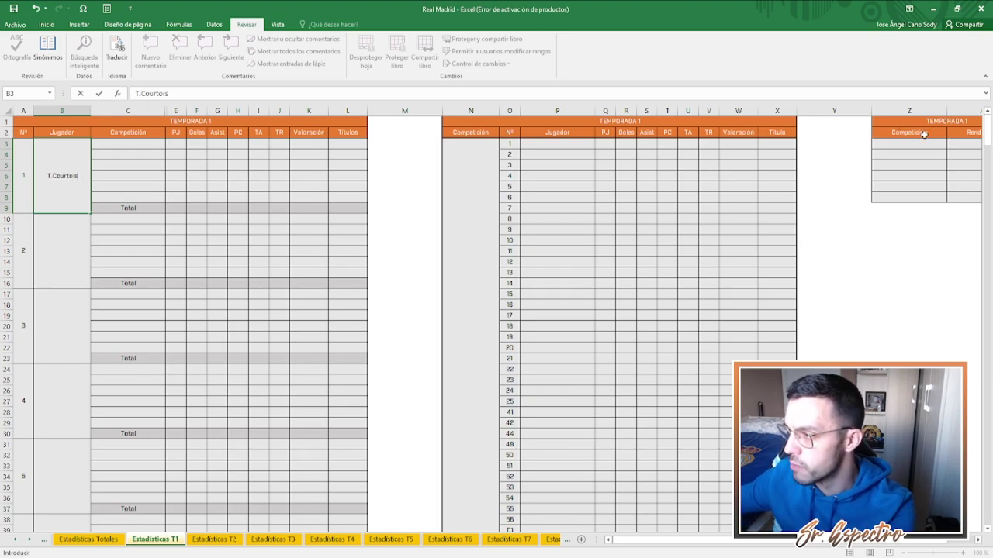
# Add LaLiga to the Temporada 1 competition table with Campeón as its Rendimiento
pyautogui.click(913, 145)
pyautogui.write('LaLiga')
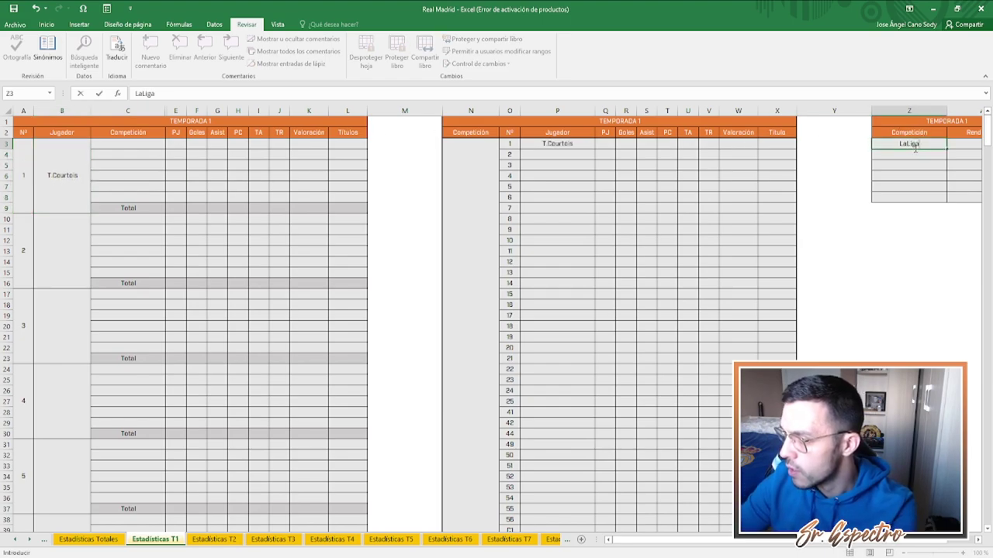
pyautogui.press('Tab')
pyautogui.write('Campeón')
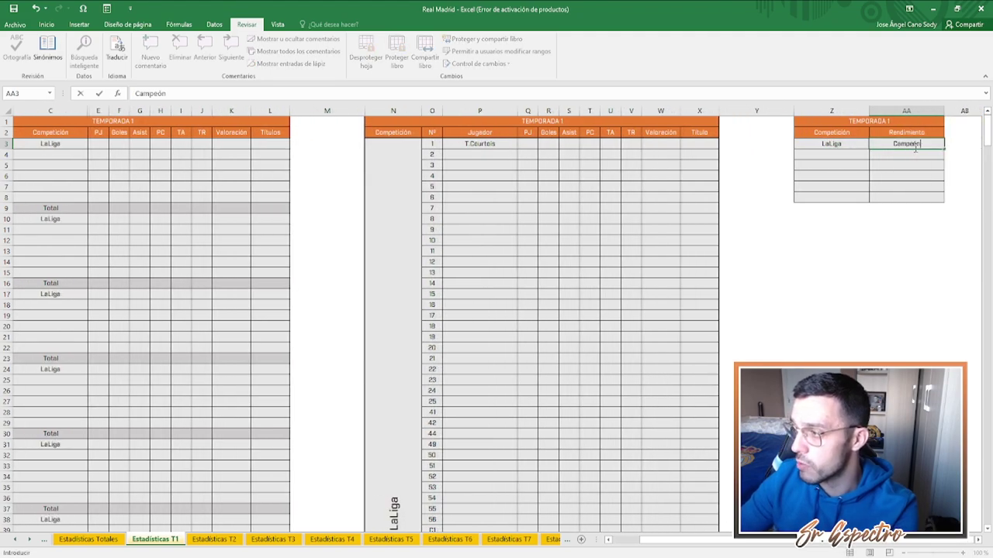
pyautogui.press('Tab')
pyautogui.press('Home')
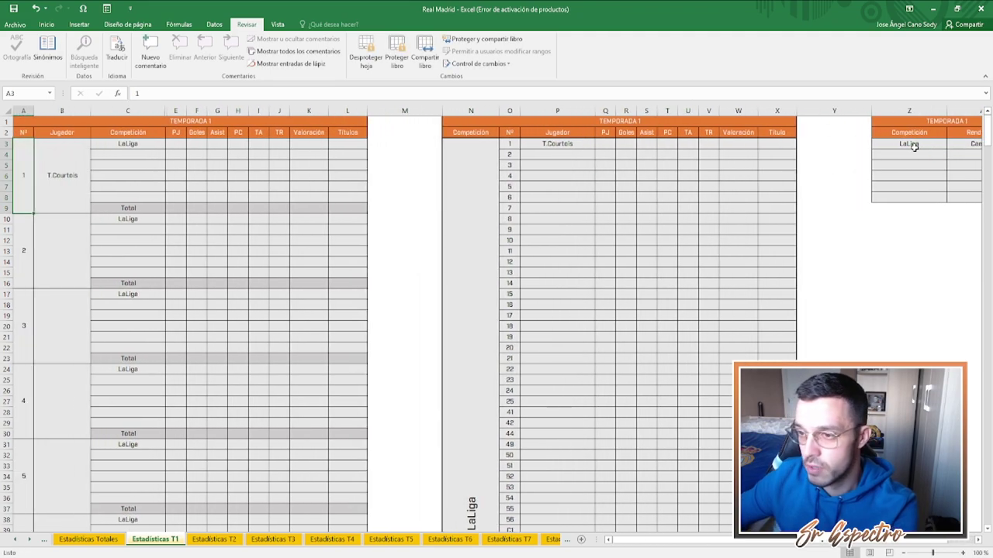
# Fill T.Courtois's LaLiga row with PJ 35, Goles 0, Asist 0, PC 16, TA 0, TR 0 and Valoración 7,12
pyautogui.press('Right')
pyautogui.press('Right')
pyautogui.press('Right')
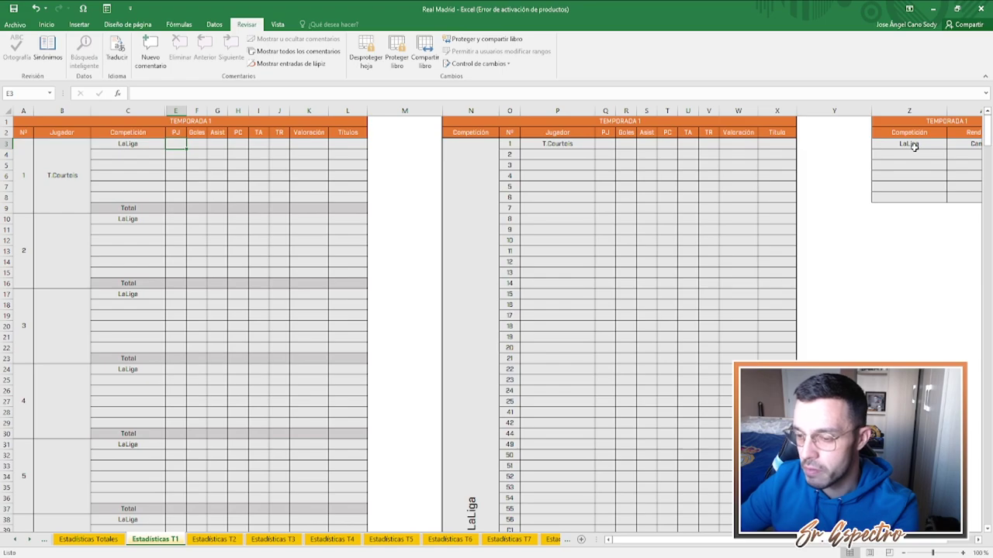
pyautogui.write('35')
pyautogui.press('Tab')
pyautogui.write('0')
pyautogui.press('Tab')
pyautogui.write('0')
pyautogui.press('Tab')
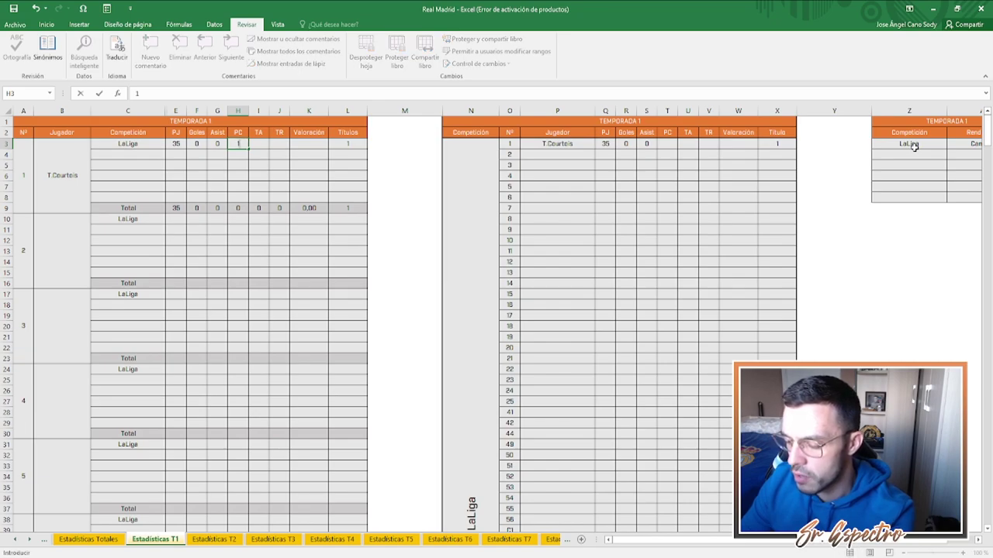
pyautogui.write('16')
pyautogui.press('Tab')
pyautogui.write('0')
pyautogui.press('Tab')
pyautogui.write('0')
pyautogui.press('Tab')
pyautogui.write('7')
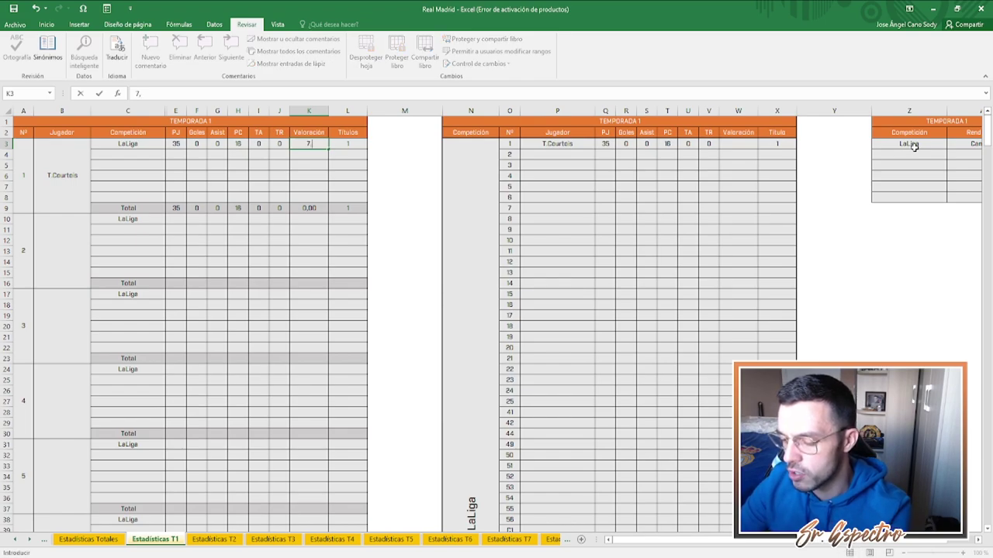
pyautogui.write(',12')
pyautogui.hotkey('shift', 'Tab')
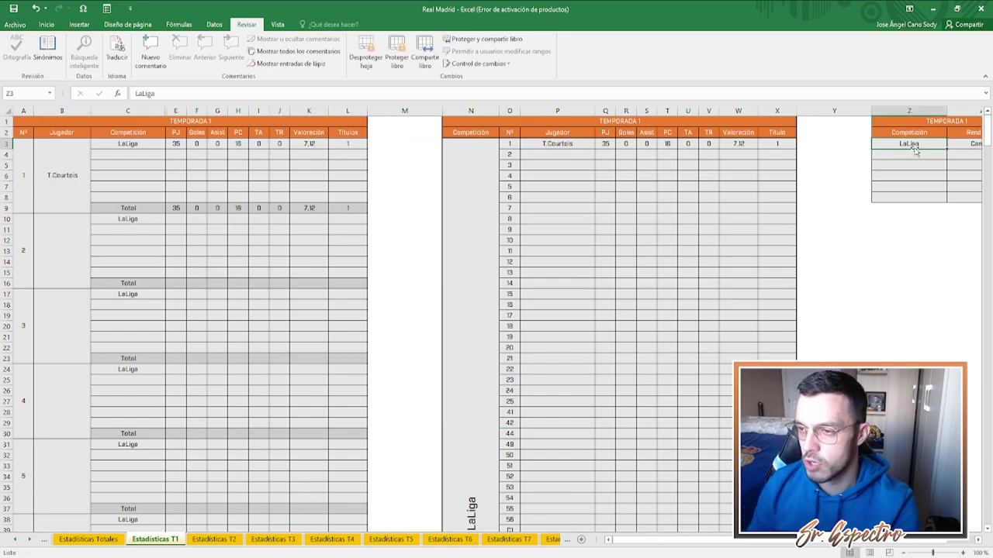
pyautogui.hotkey('shift', 'Tab')
pyautogui.hotkey('shift', 'Tab')
pyautogui.hotkey('shift', 'Tab')
pyautogui.hotkey('shift', 'Tab')
pyautogui.hotkey('shift', 'Tab')
pyautogui.hotkey('shift', 'Tab')
pyautogui.hotkey('shift', 'Tab')
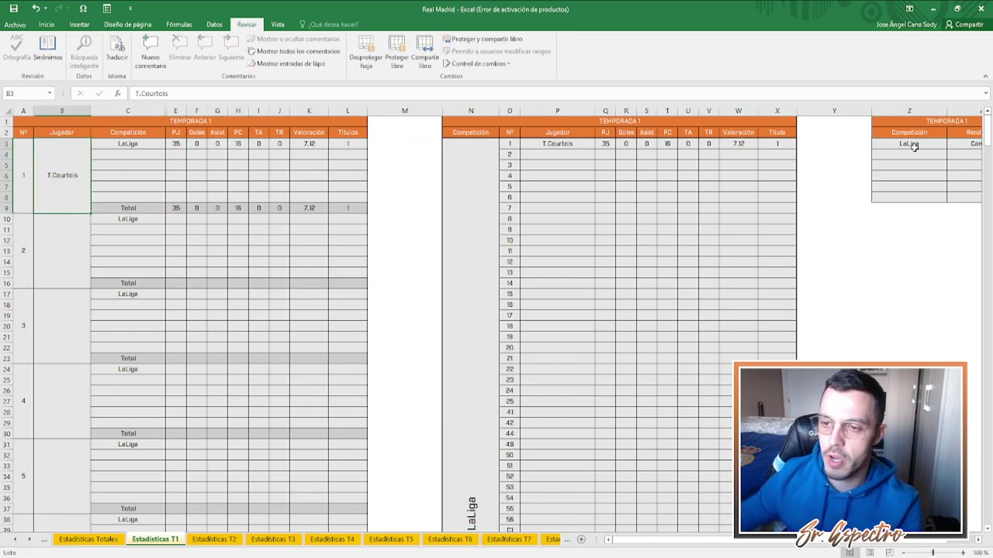
# On Estadísticas Totales, enter T.Courtois as player number 1 and LaLiga as the first entry of the Competiciones list
pyautogui.click(72, 537)
pyautogui.write('T.Courtois')
pyautogui.press('Return')
pyautogui.write('LaLiga')
pyautogui.hotkey('ctrl', 'Return')
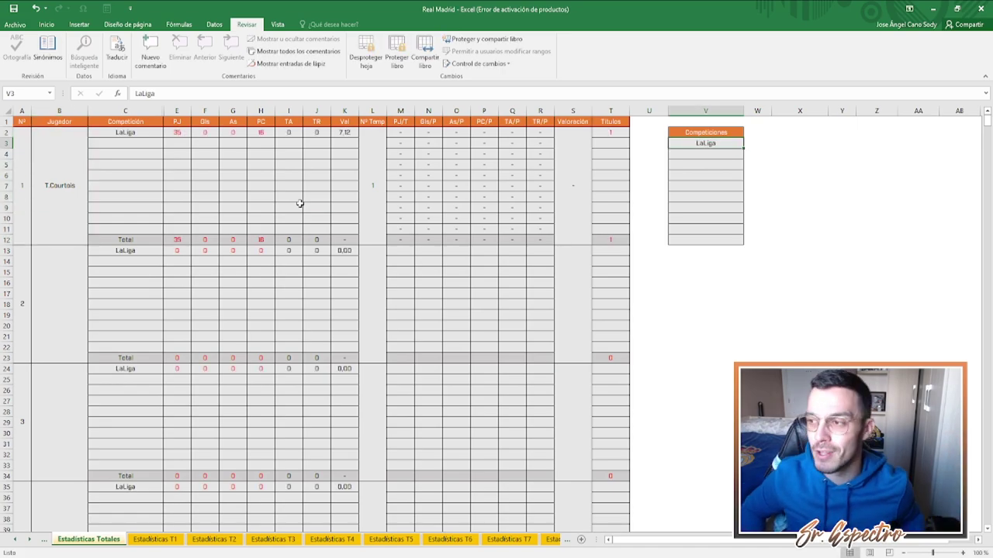
pyautogui.hotkey('ctrl', 'Home')
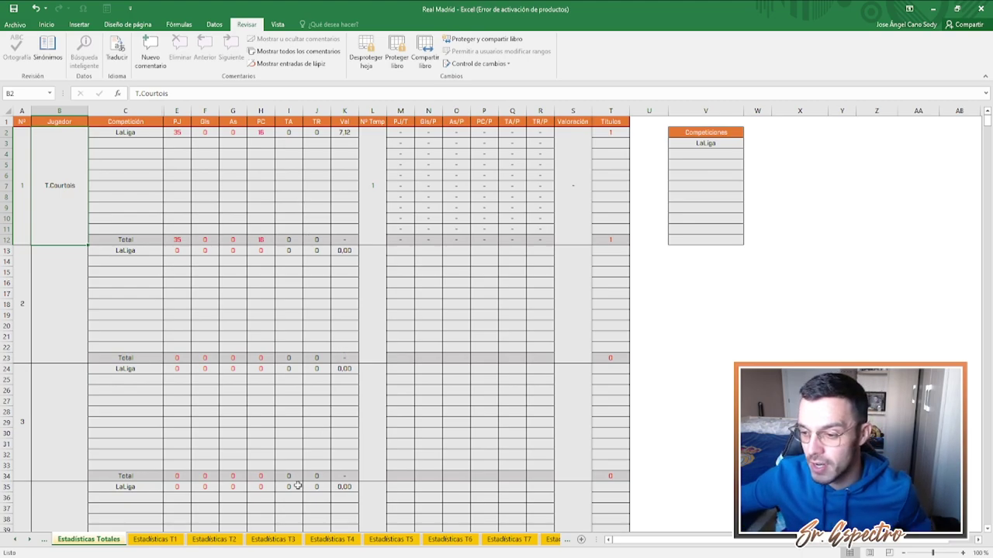
# View the Votaciones XI Ideal sheet and the XI Ideal sheet
pyautogui.click(155, 539)
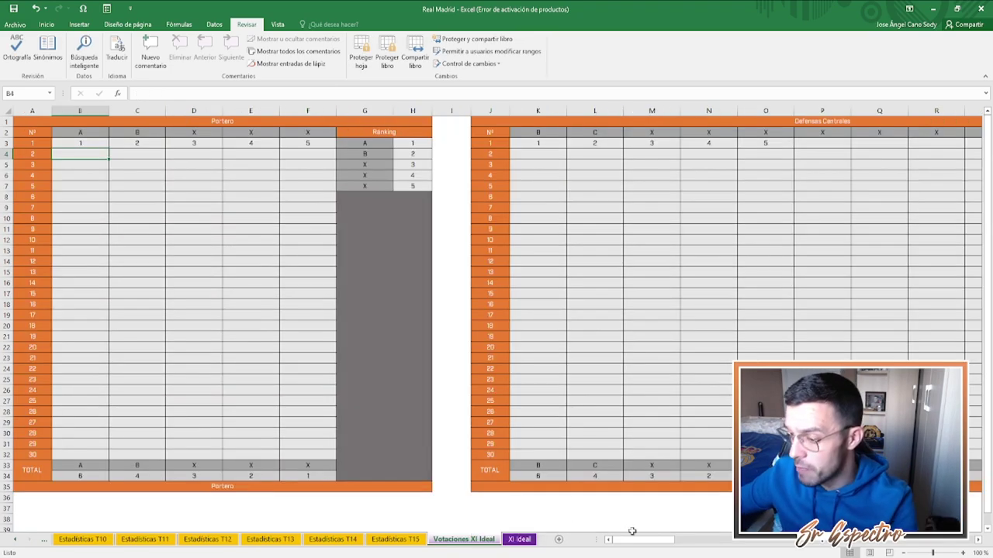
pyautogui.moveTo(632, 537); pyautogui.dragTo(601, 541)
pyautogui.click(519, 539)
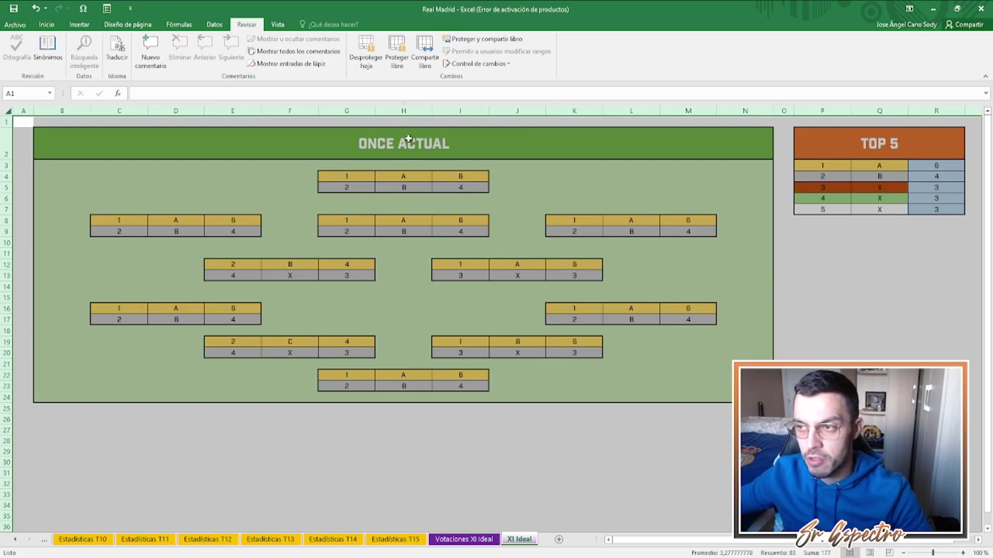
# Unprotect the XI Ideal sheet and protect it again
pyautogui.click(368, 58)
pyautogui.click(363, 57)
pyautogui.press('Return')
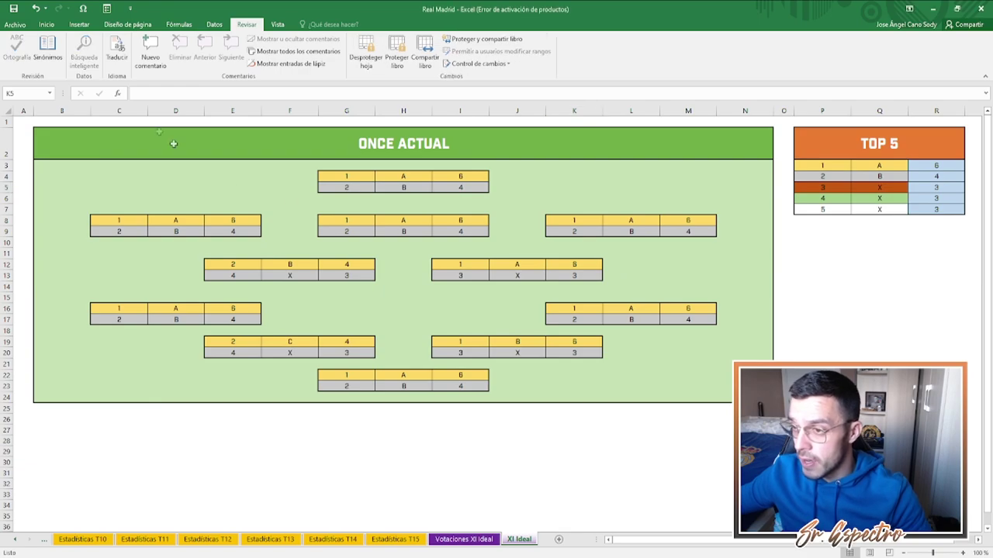
# Go back to the Plantilla Inicial sheet, view Escala Salarial and return to Traspasos
pyautogui.click(46, 24)
pyautogui.click(16, 541)
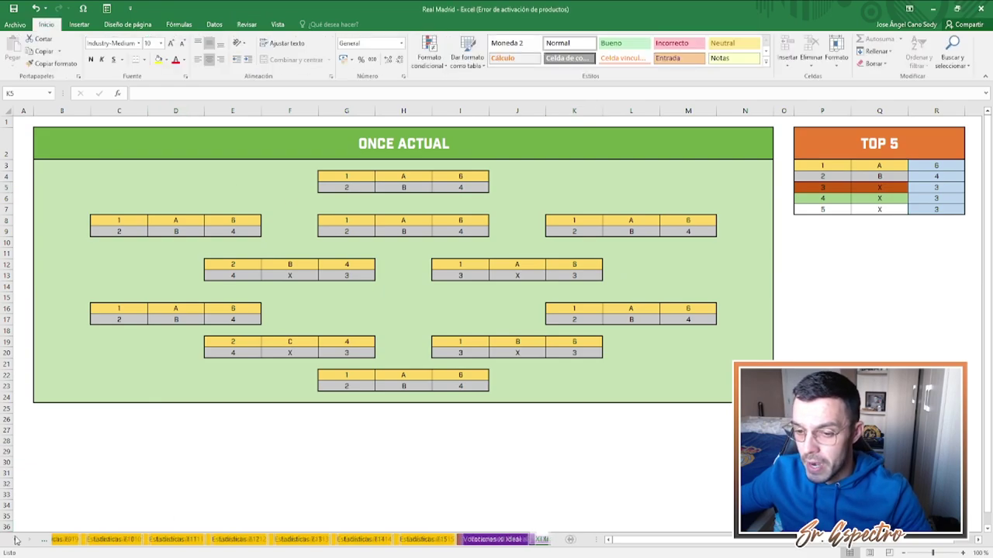
pyautogui.click(15, 541)
pyautogui.click(16, 541)
pyautogui.click(16, 540)
pyautogui.click(16, 541)
pyautogui.click(16, 541)
pyautogui.click(16, 540)
pyautogui.click(183, 540)
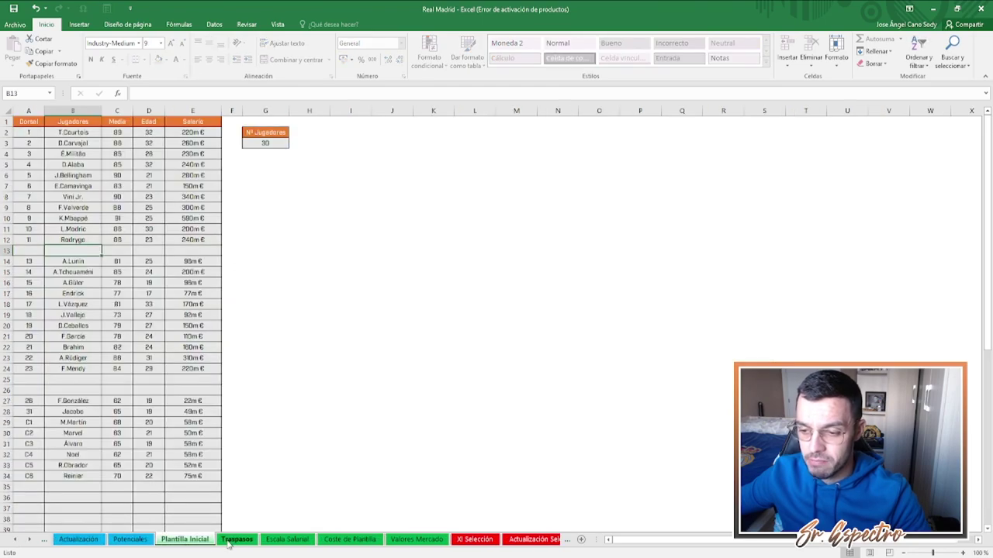
pyautogui.click(231, 541)
pyautogui.click(271, 542)
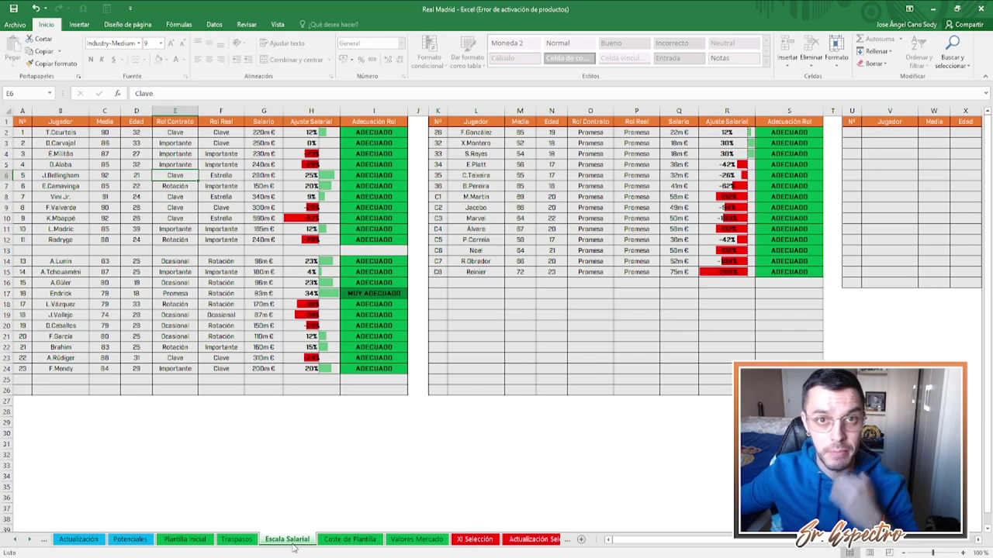
pyautogui.click(236, 539)
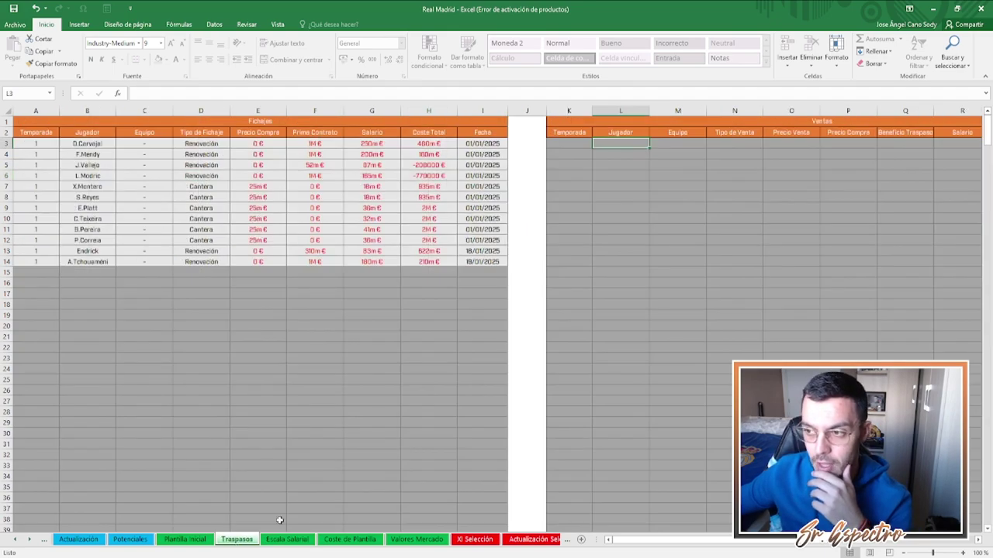
# Check J.Vallejo's contract bonus and salary in the Fichajes table of Traspasos, consulting the Escala Salarial sheet as well
pyautogui.click(129, 273)
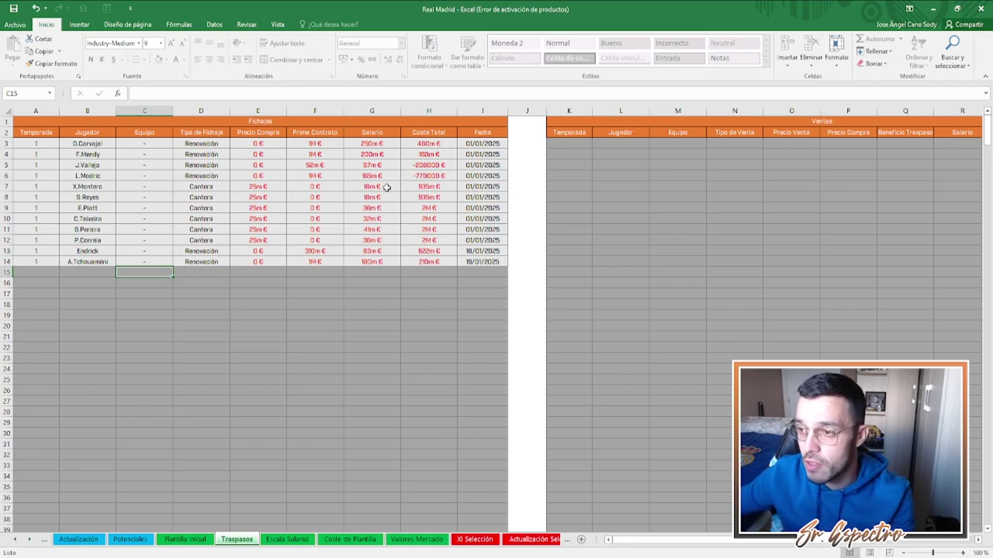
pyautogui.click(373, 166)
pyautogui.click(273, 541)
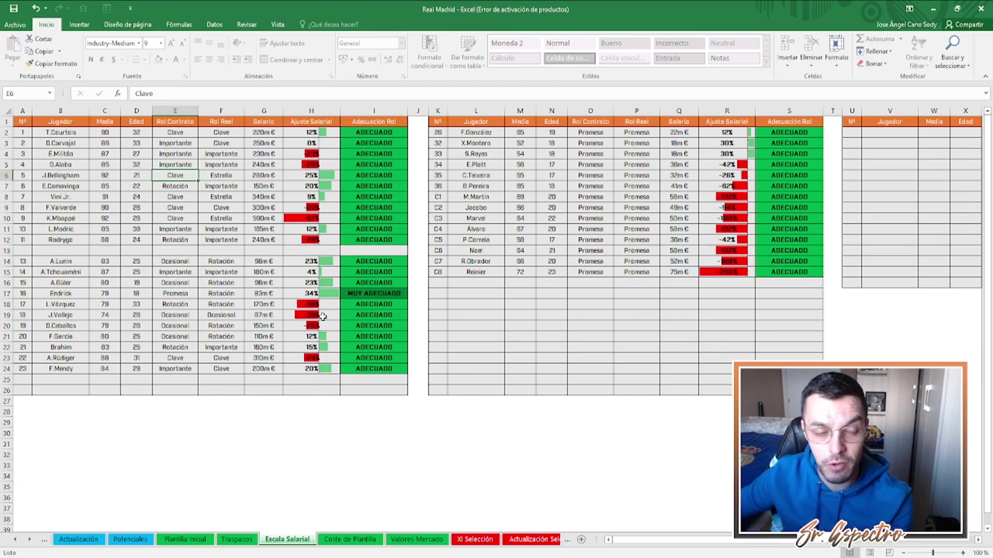
pyautogui.click(237, 539)
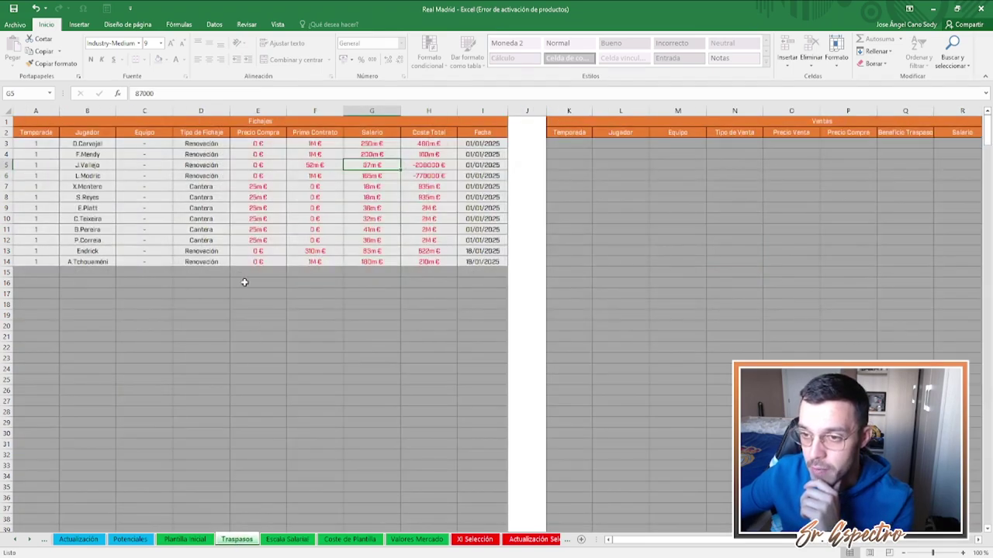
pyautogui.click(309, 170)
pyautogui.click(370, 168)
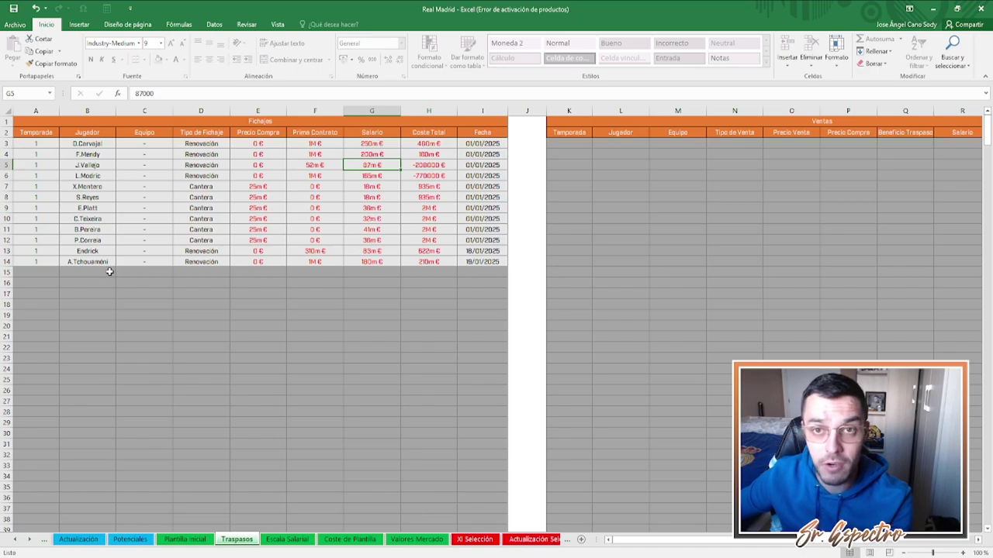
# Show the Tipo de Fichaje and Jugador cells in the first empty row of the Fichajes table
pyautogui.click(197, 273)
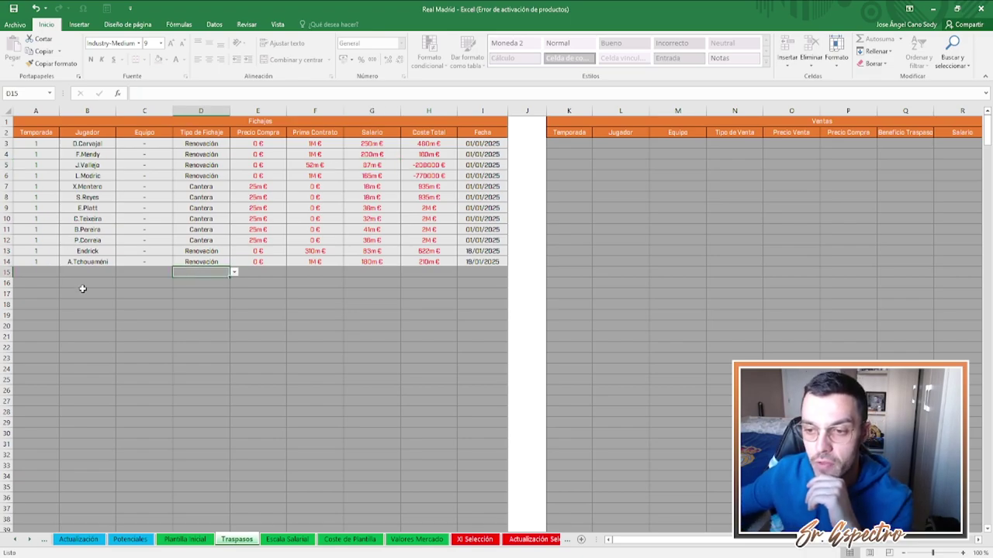
pyautogui.click(83, 284)
pyautogui.click(98, 272)
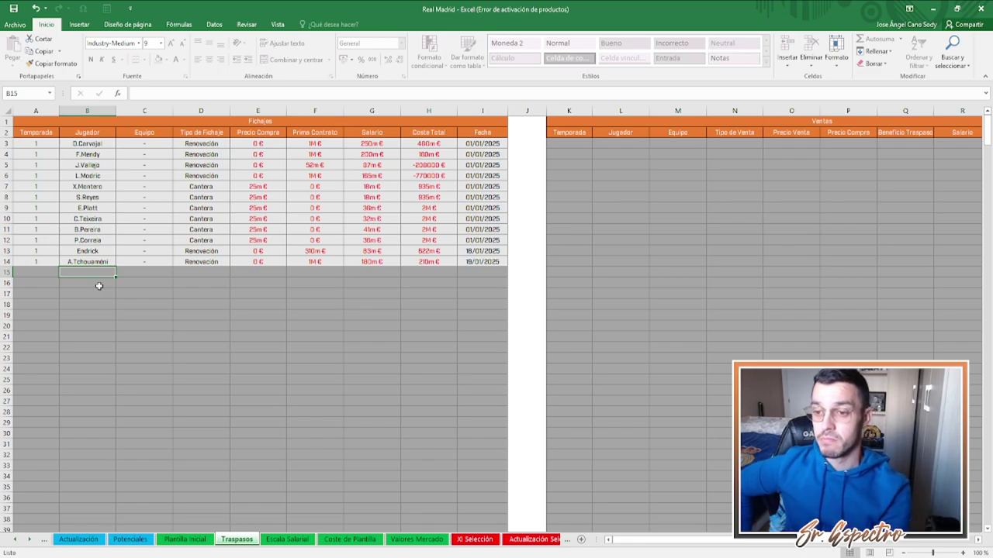
# Revisit Plantilla Inicial and Escala Salarial, selecting the Rol Contrato cell of the empty row below Rodrygo
pyautogui.click(200, 542)
pyautogui.click(287, 541)
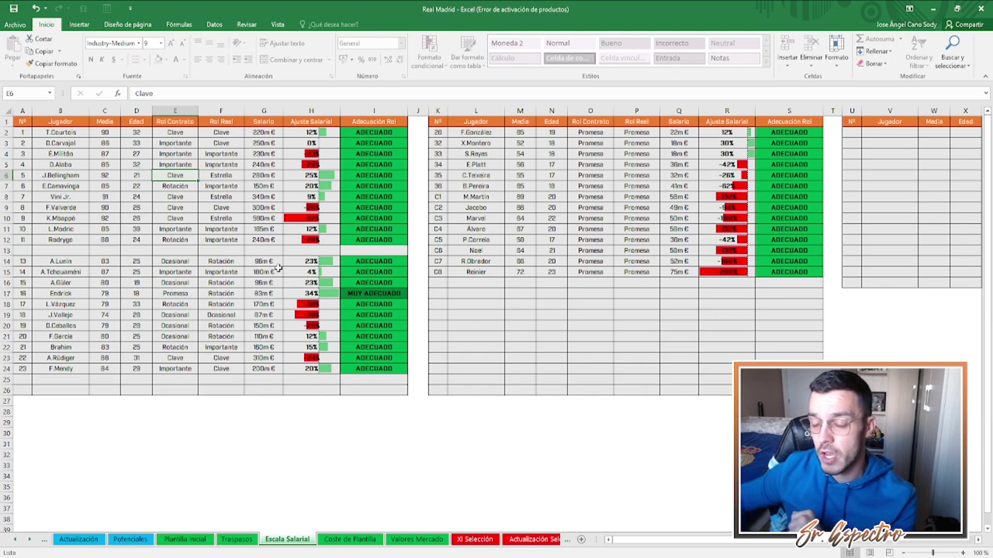
pyautogui.click(186, 253)
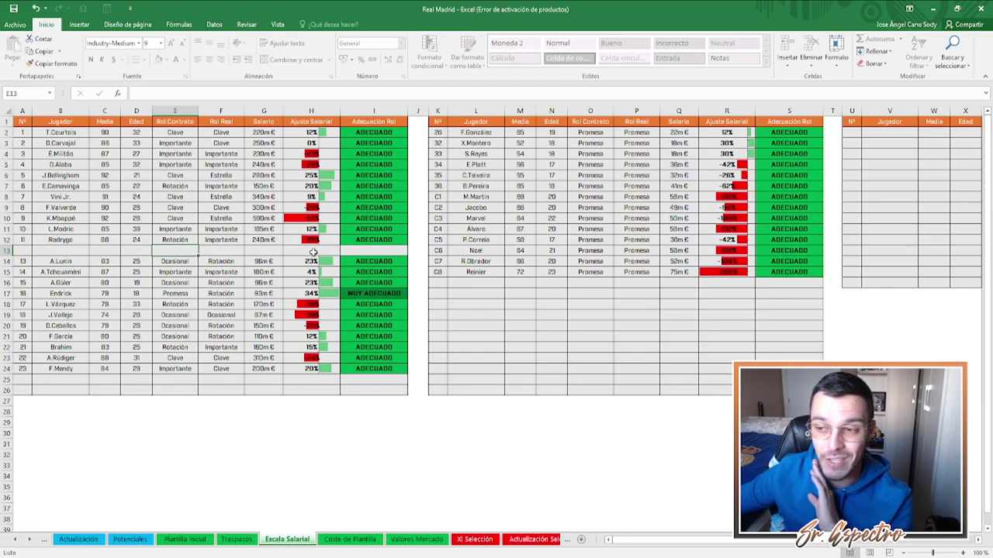
# Return to the beginning of the workbook and open the Plantilla sheet
pyautogui.click(77, 539)
pyautogui.click(46, 540)
pyautogui.click(49, 540)
pyautogui.click(110, 539)
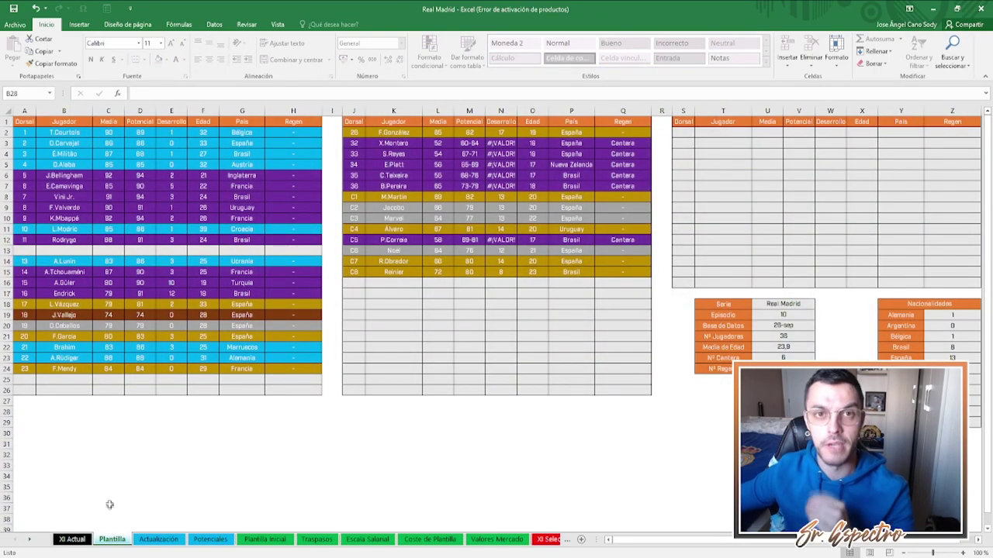